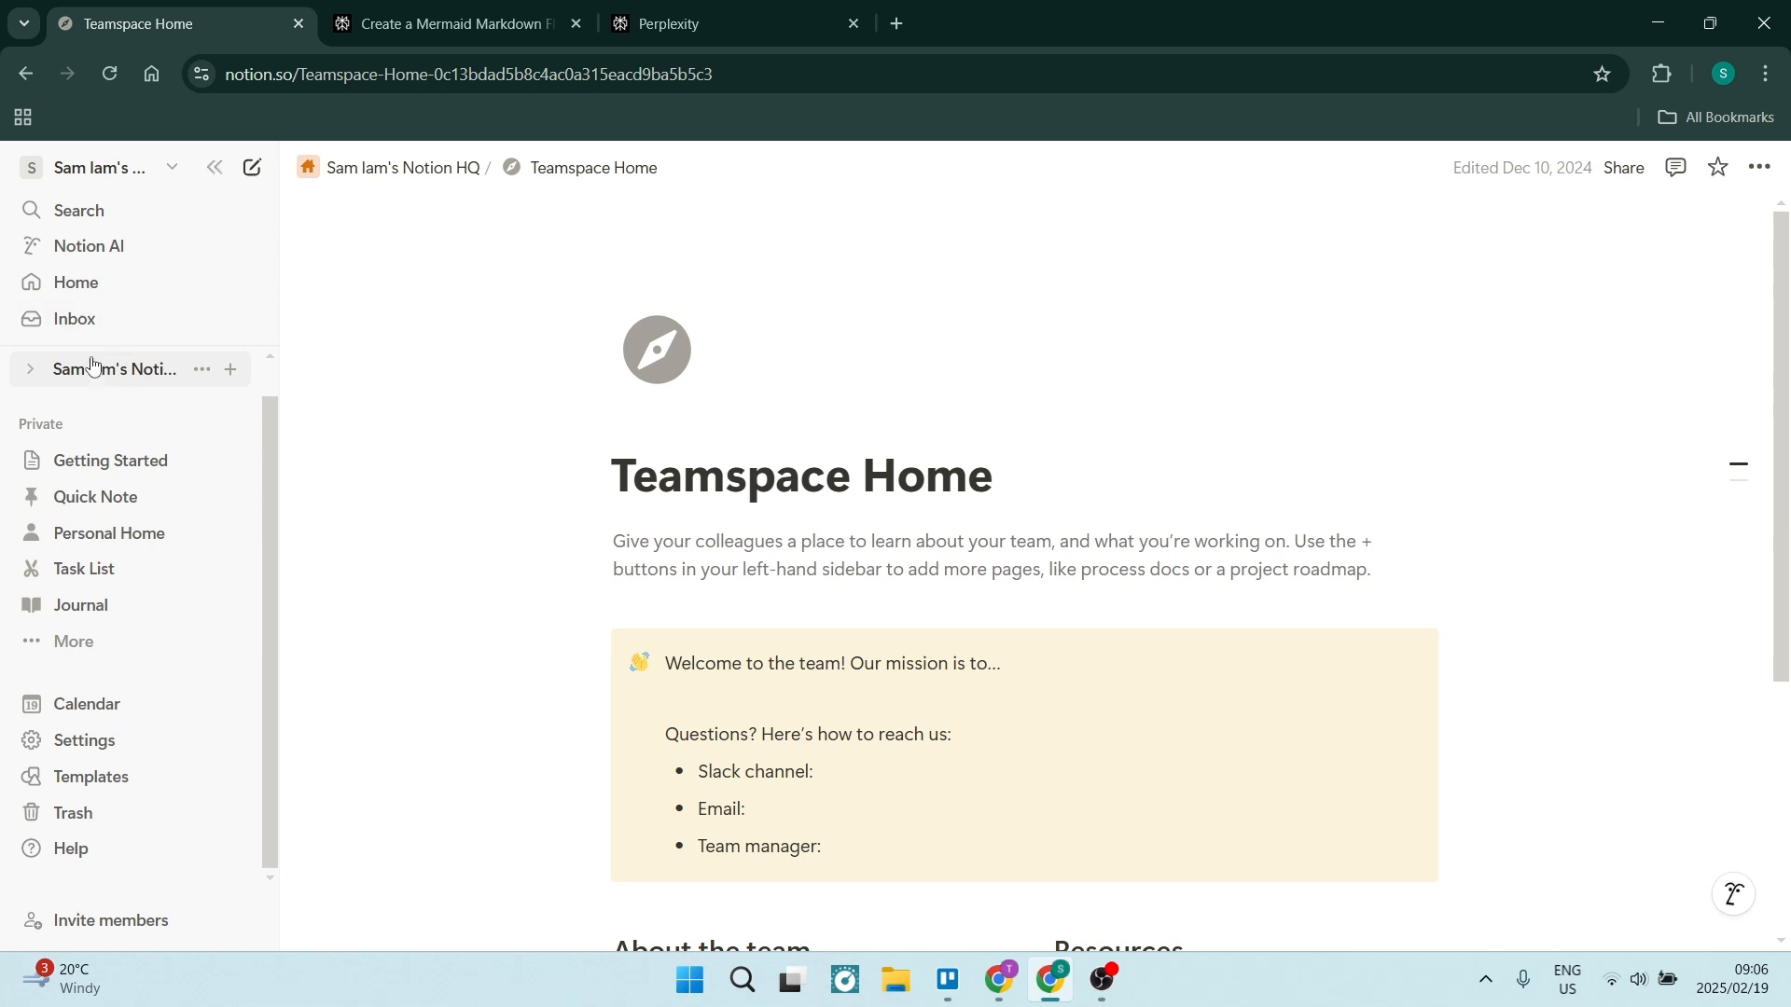
Add an empty page to the Notion HQ teamspace and title it Flowchart
left_click(28, 377)
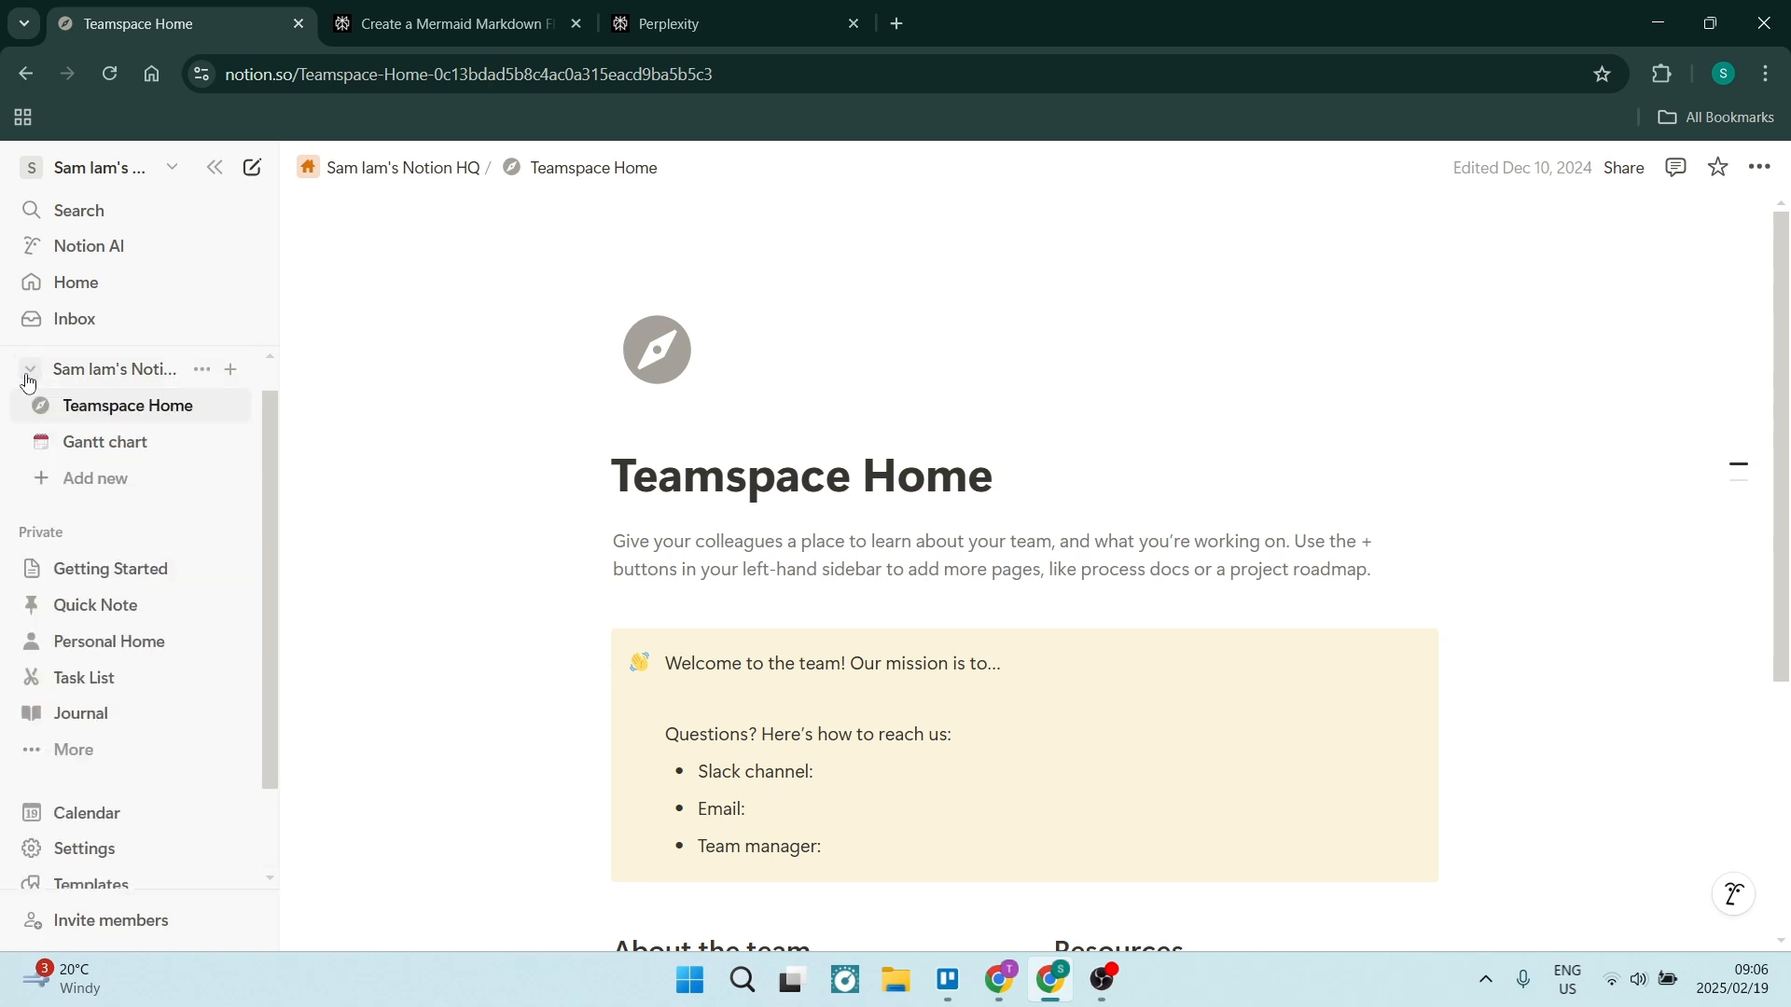
left_click(82, 477)
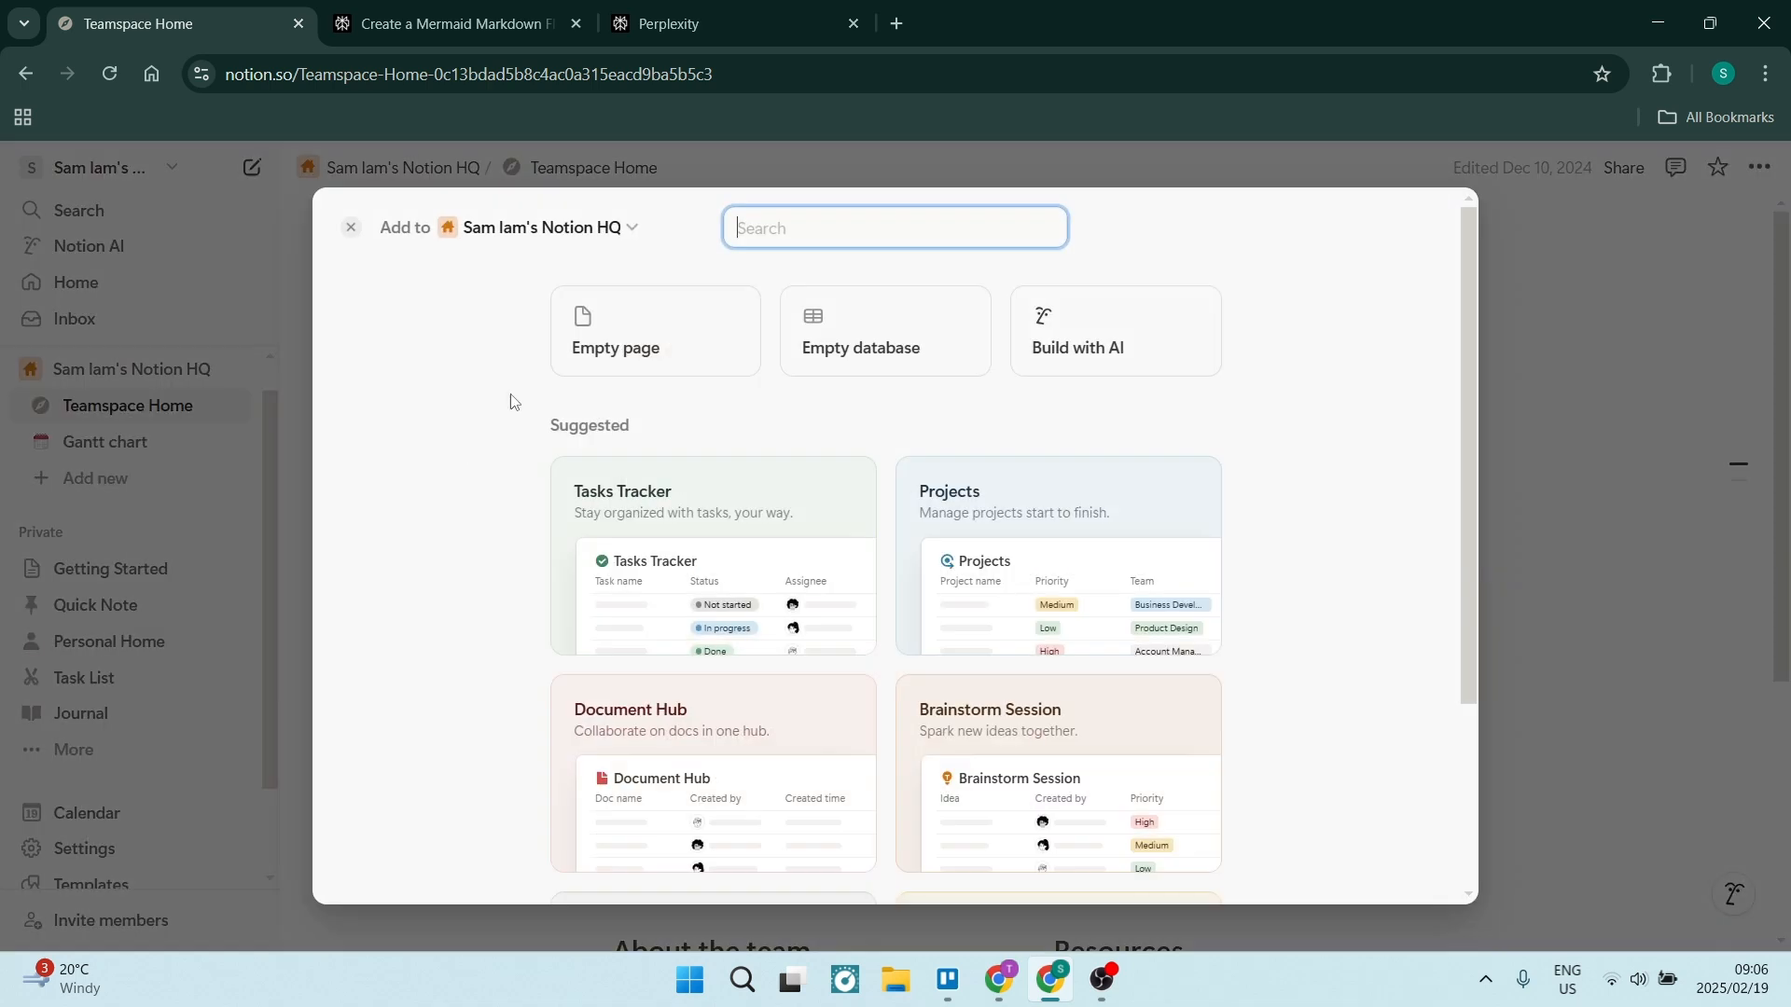
left_click(670, 347)
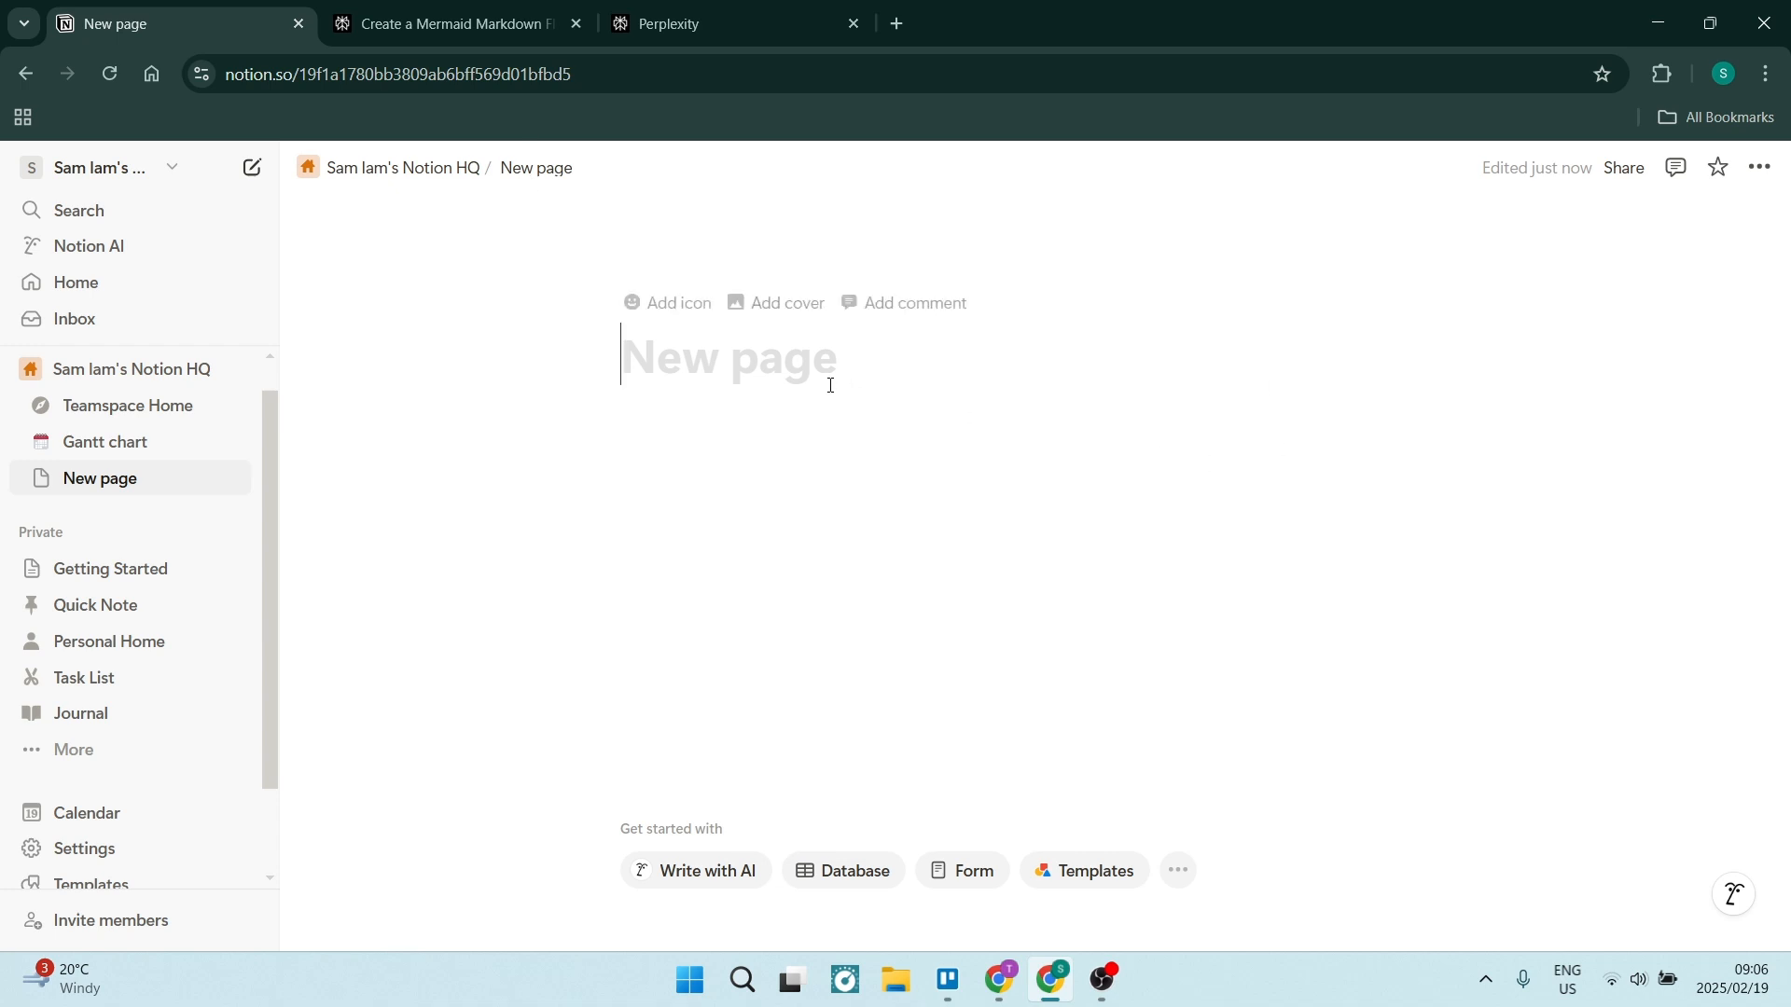
type("Flowchart")
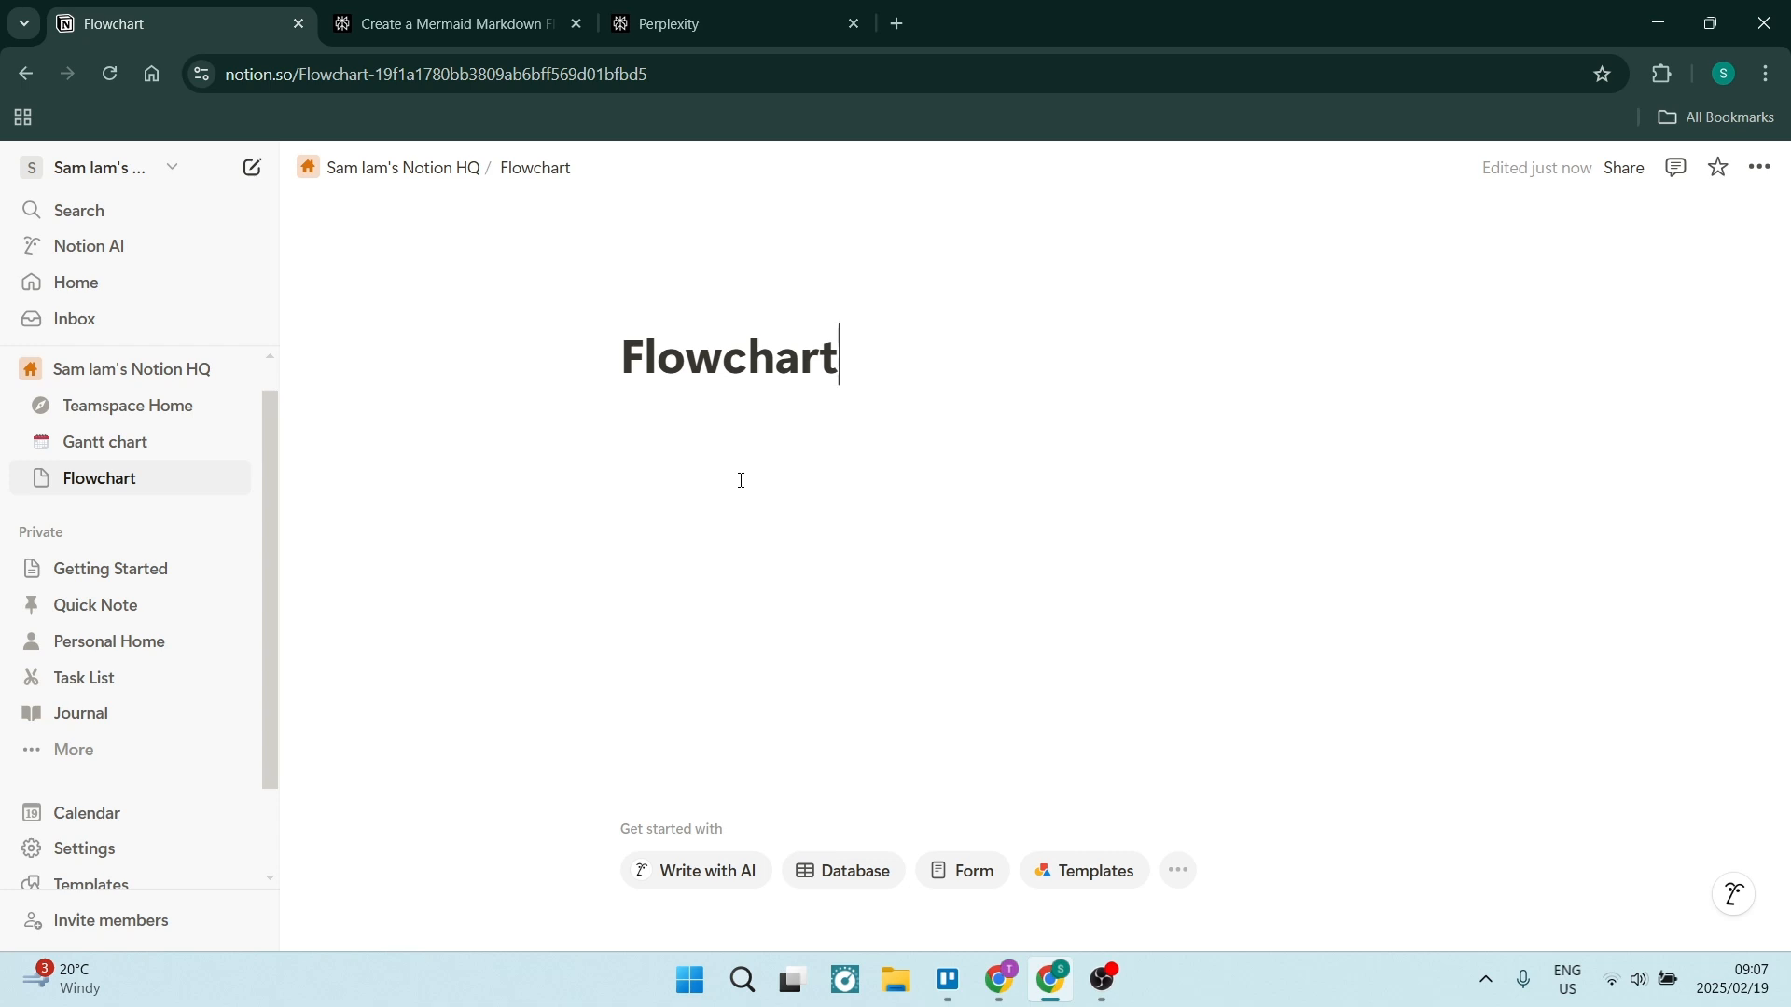
key("Return")
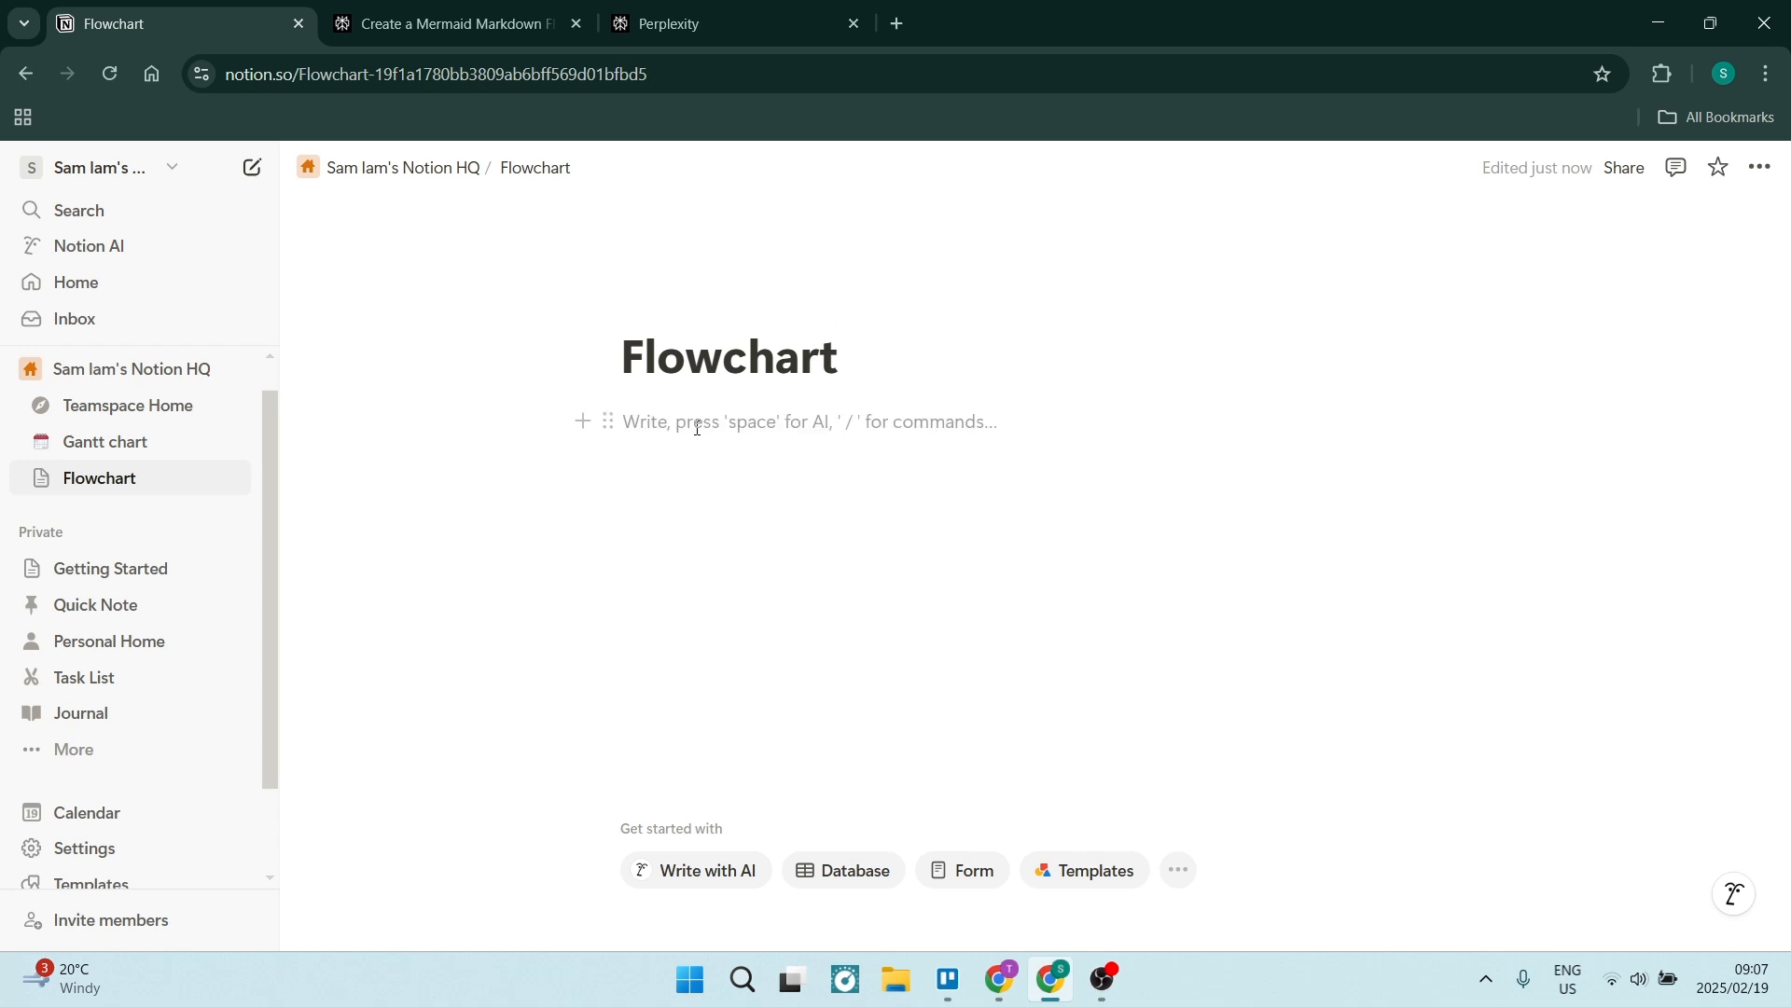
Insert a Code block in the page body under the Flowchart title
type("/")
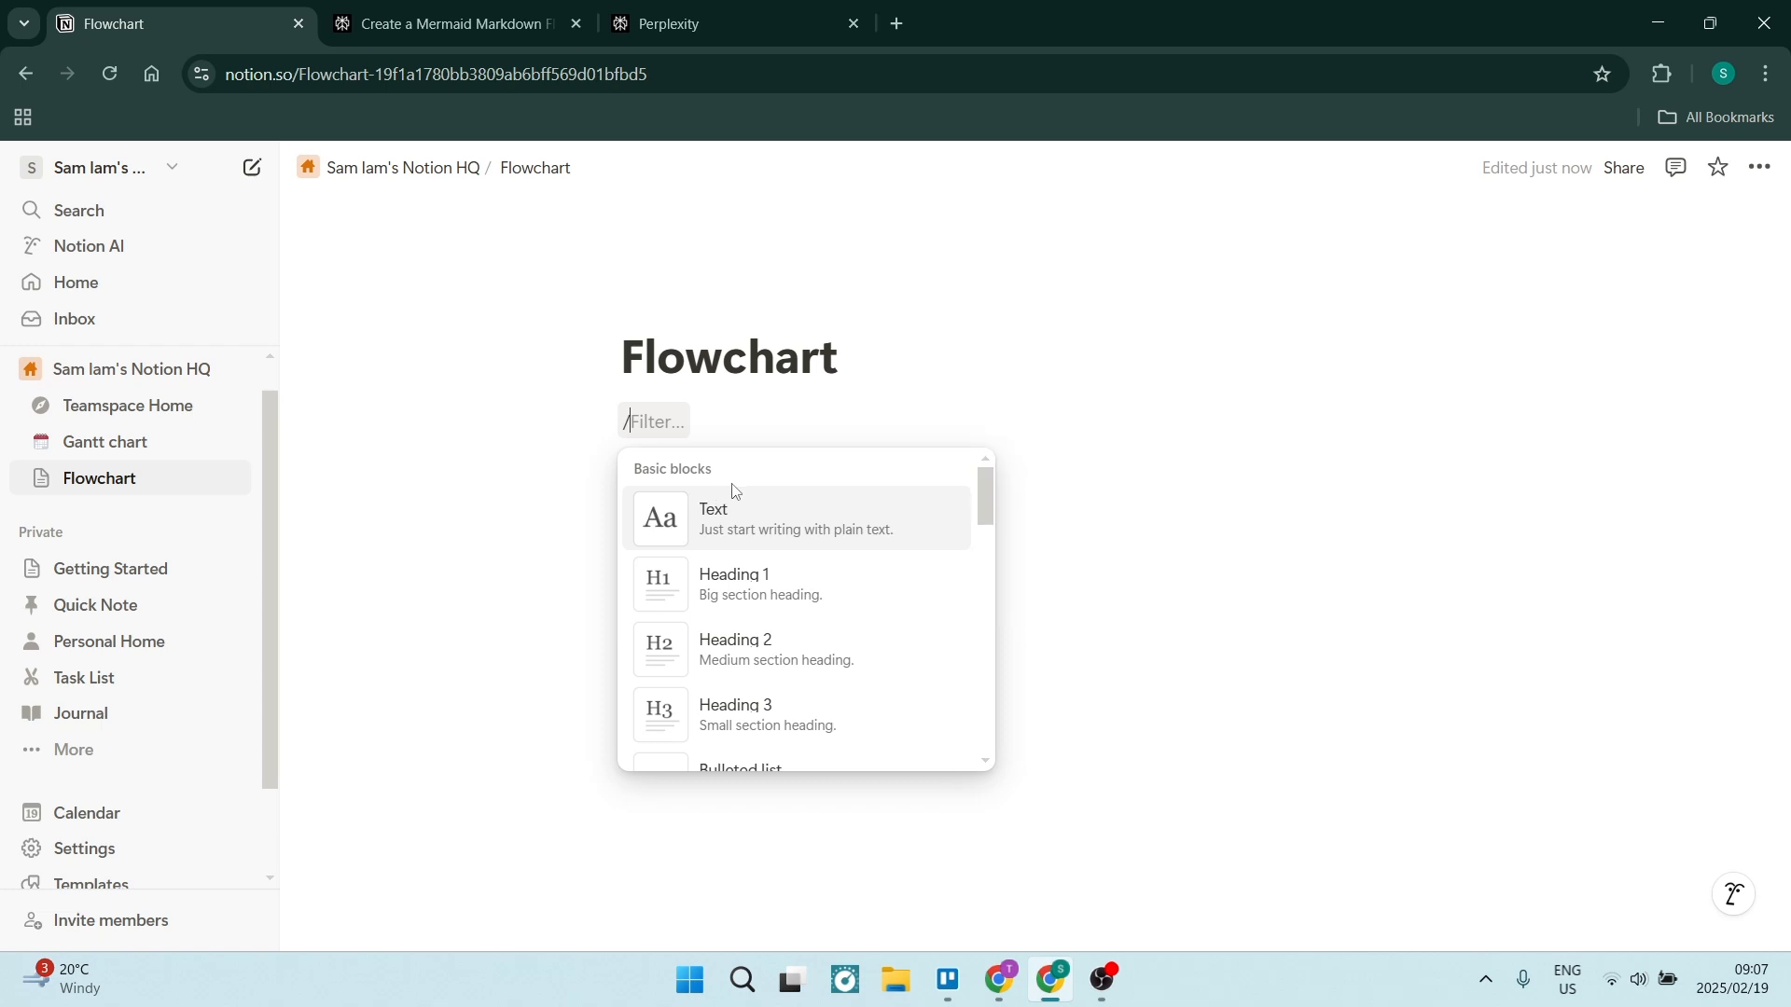
type("code")
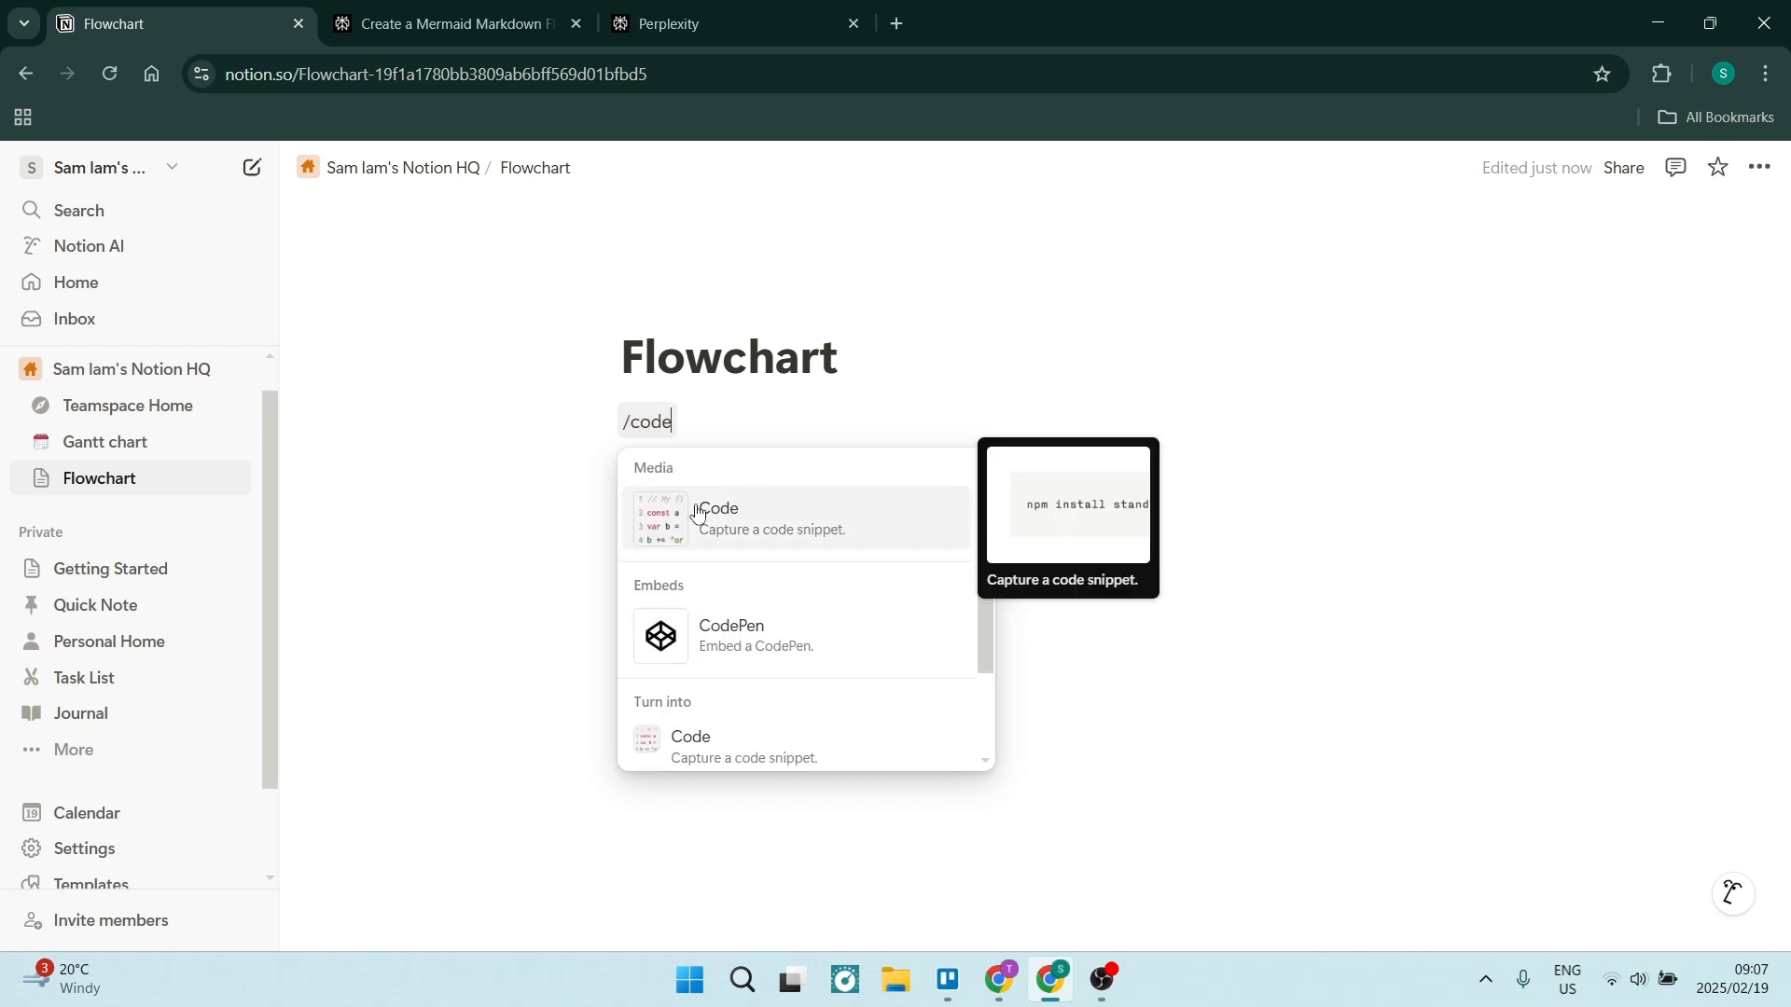
scroll(743, 548, "down", 1)
scroll(755, 560, "down", 1)
scroll(783, 625, "up", 2)
scroll(833, 538, "down", 1)
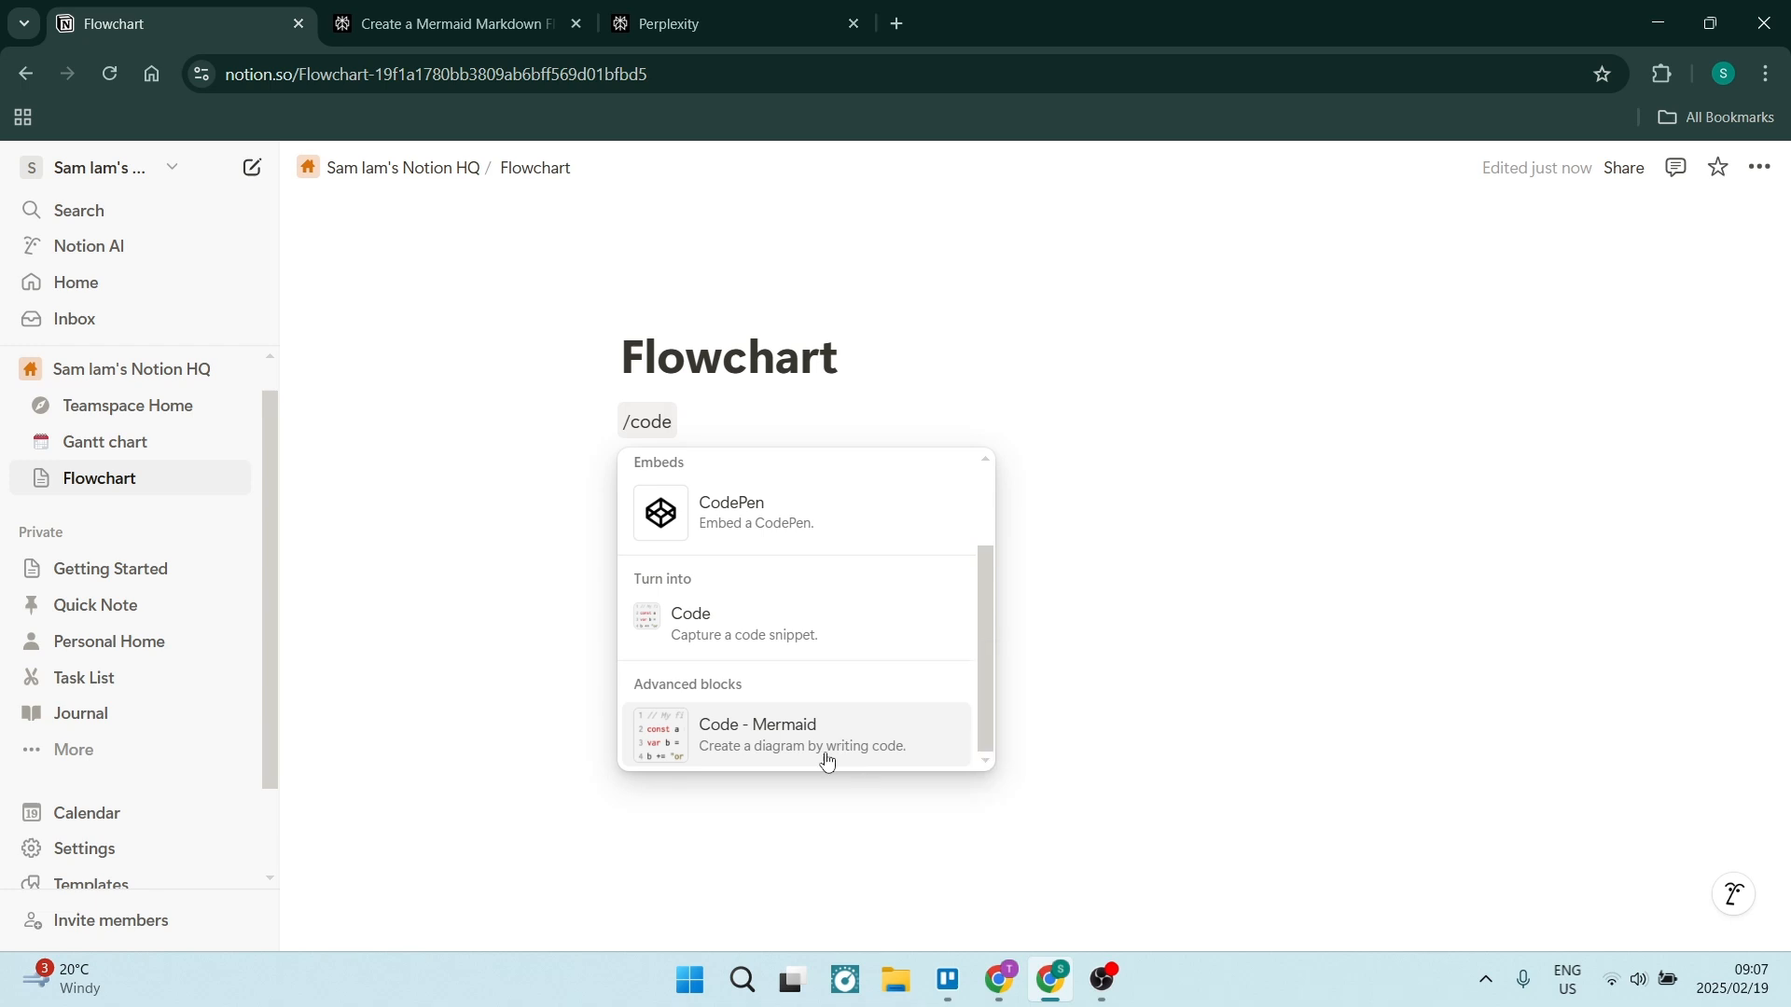
scroll(787, 653, "up", 2)
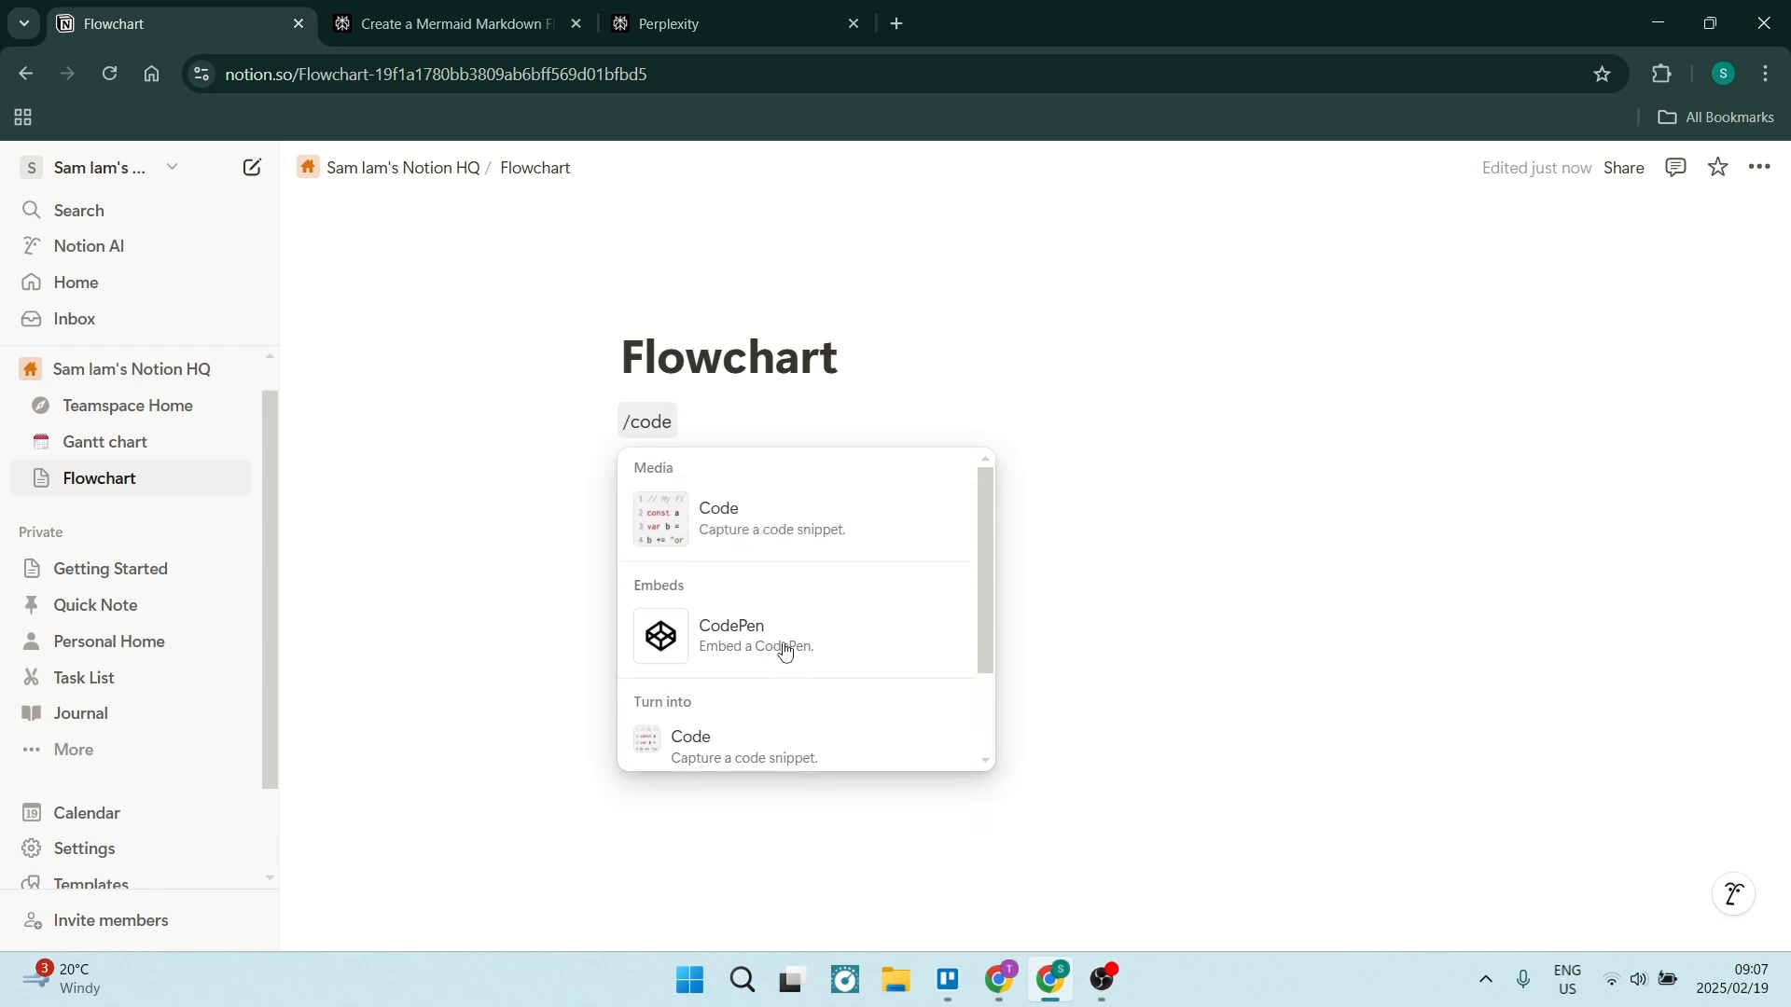
left_click(756, 521)
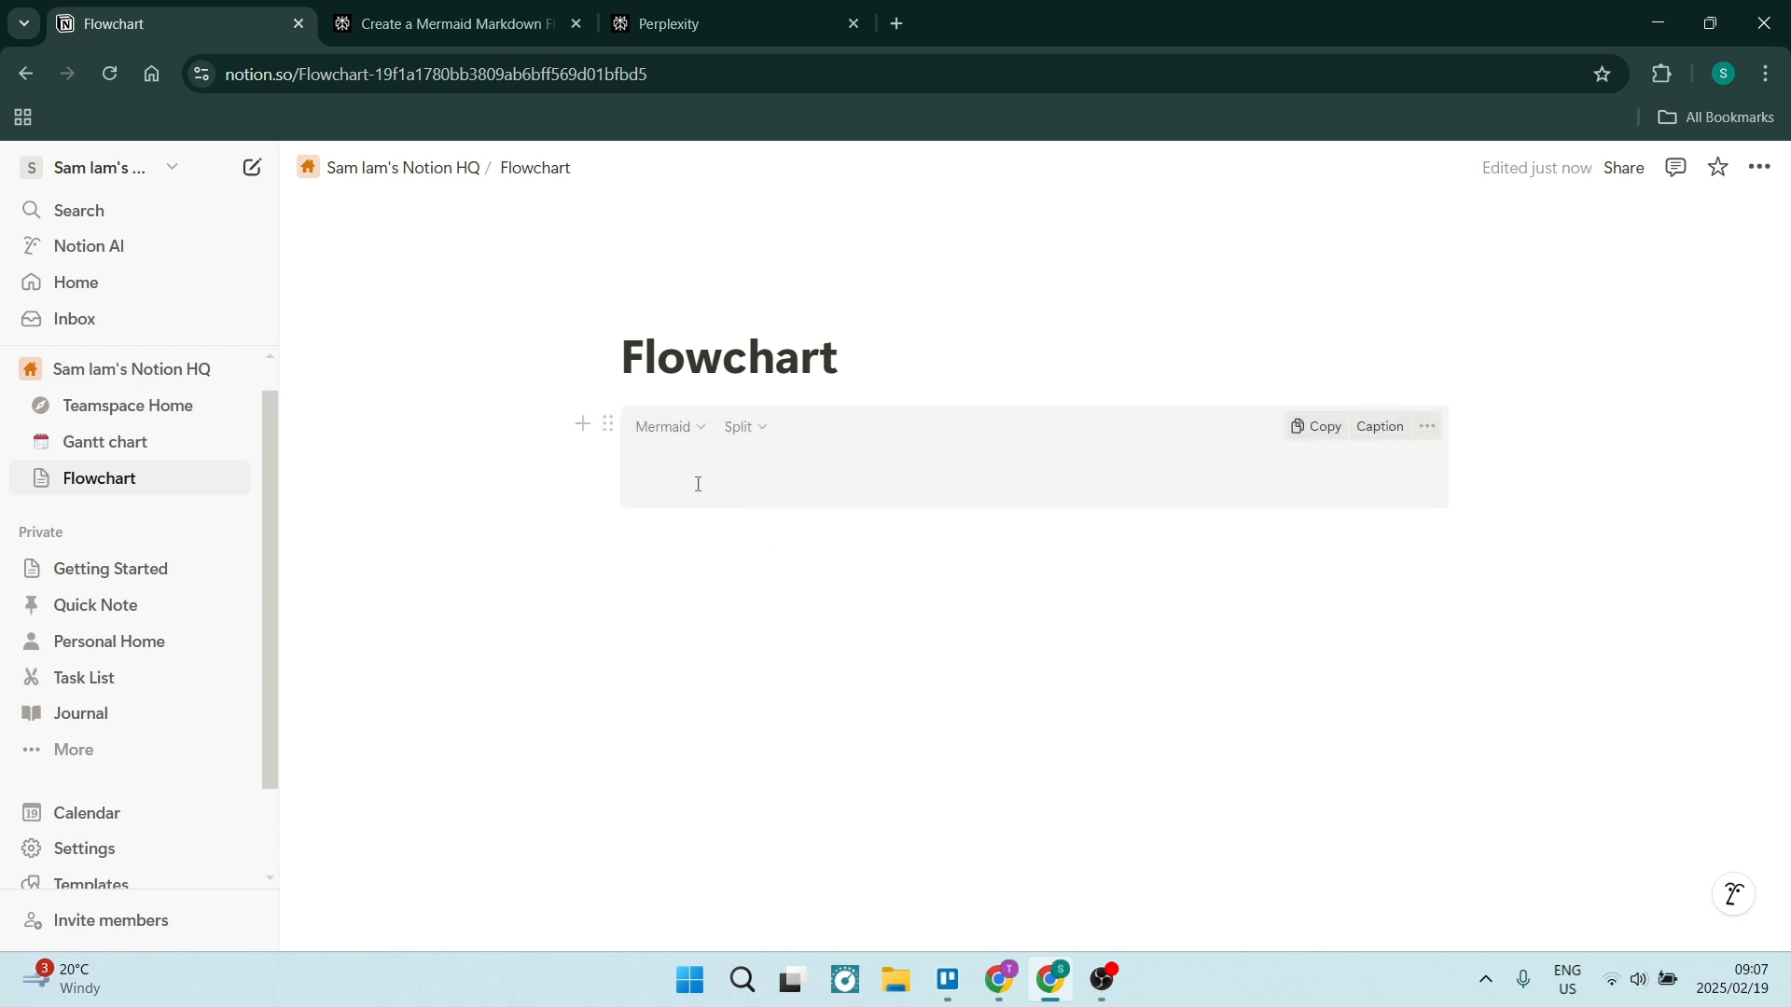
Check the code block's language list and its display options, and place the cursor inside the block
left_click(706, 435)
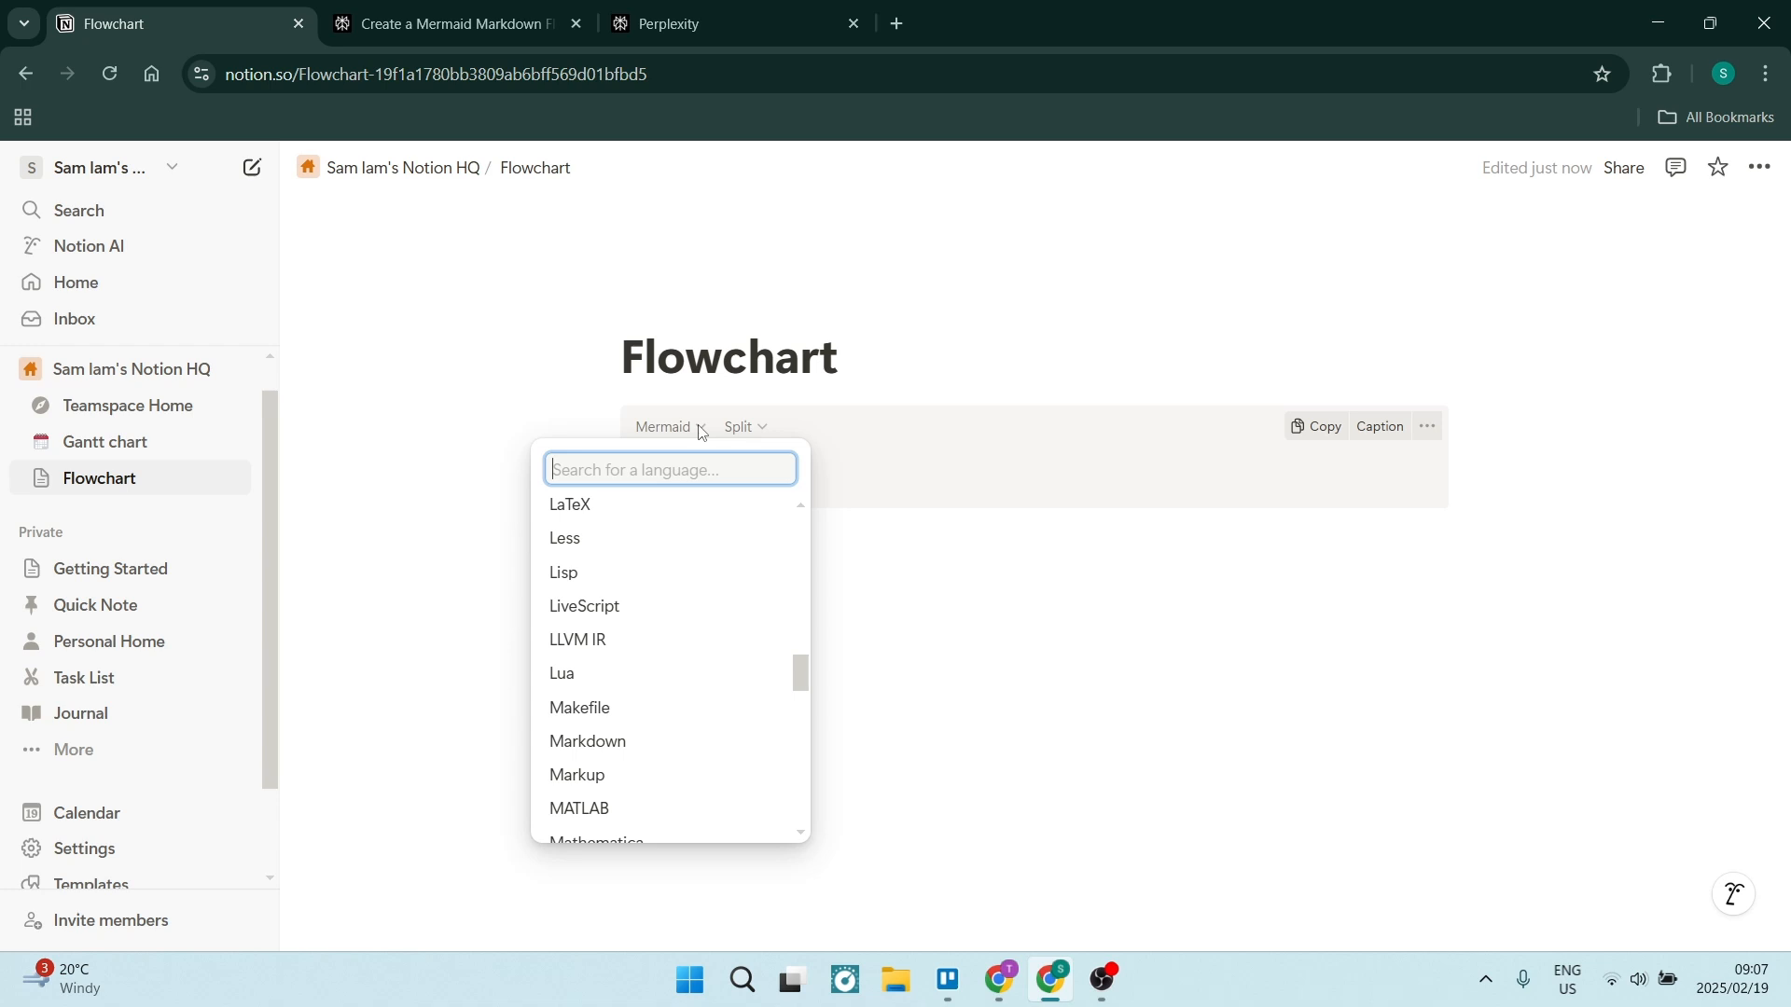
left_click(746, 429)
left_click(768, 430)
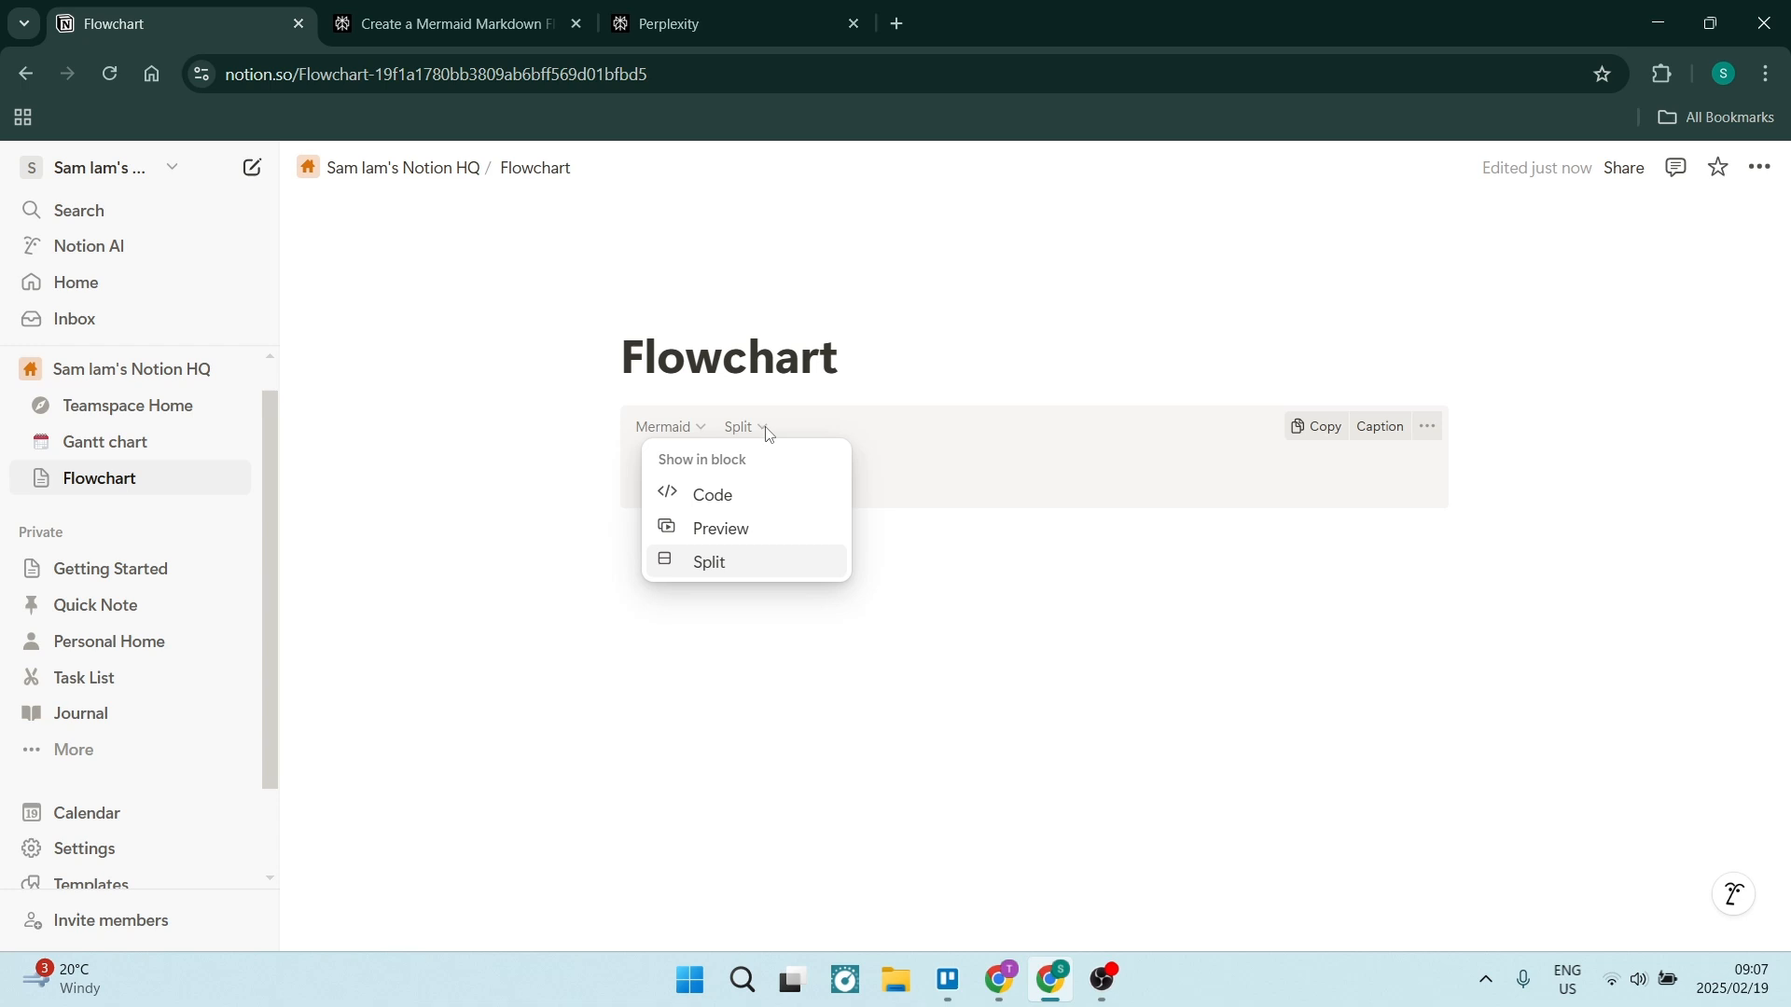
left_click(767, 431)
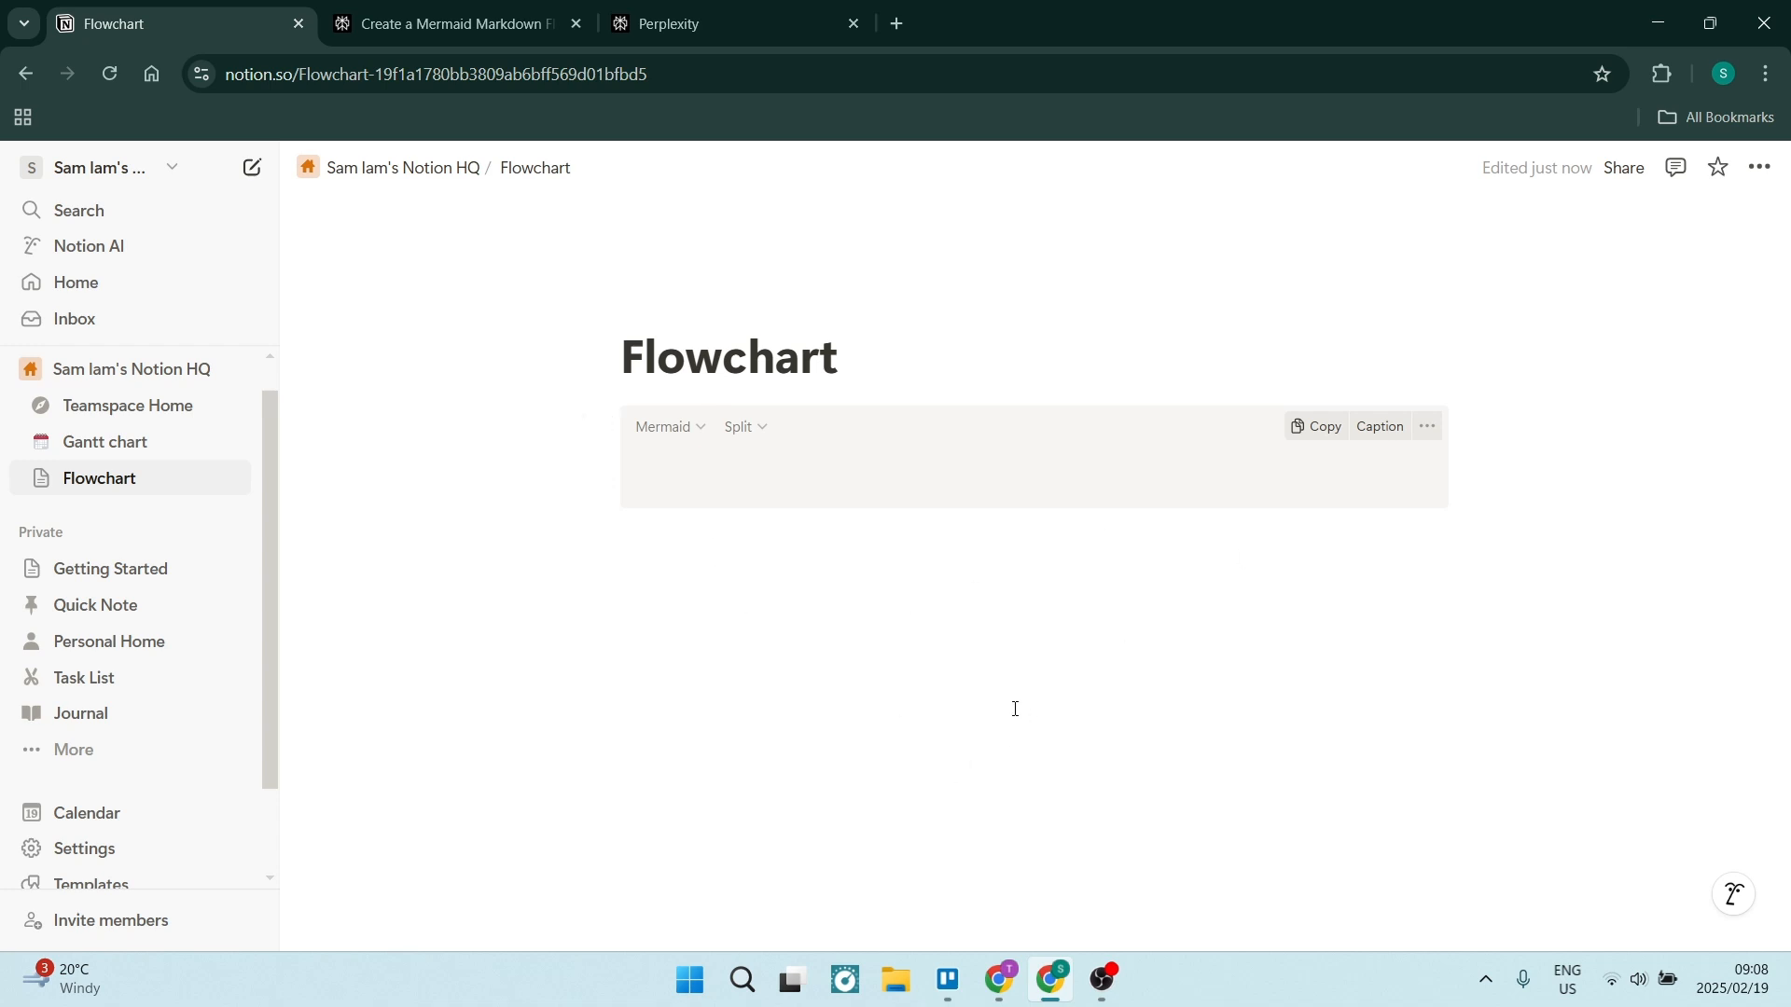
left_click(821, 480)
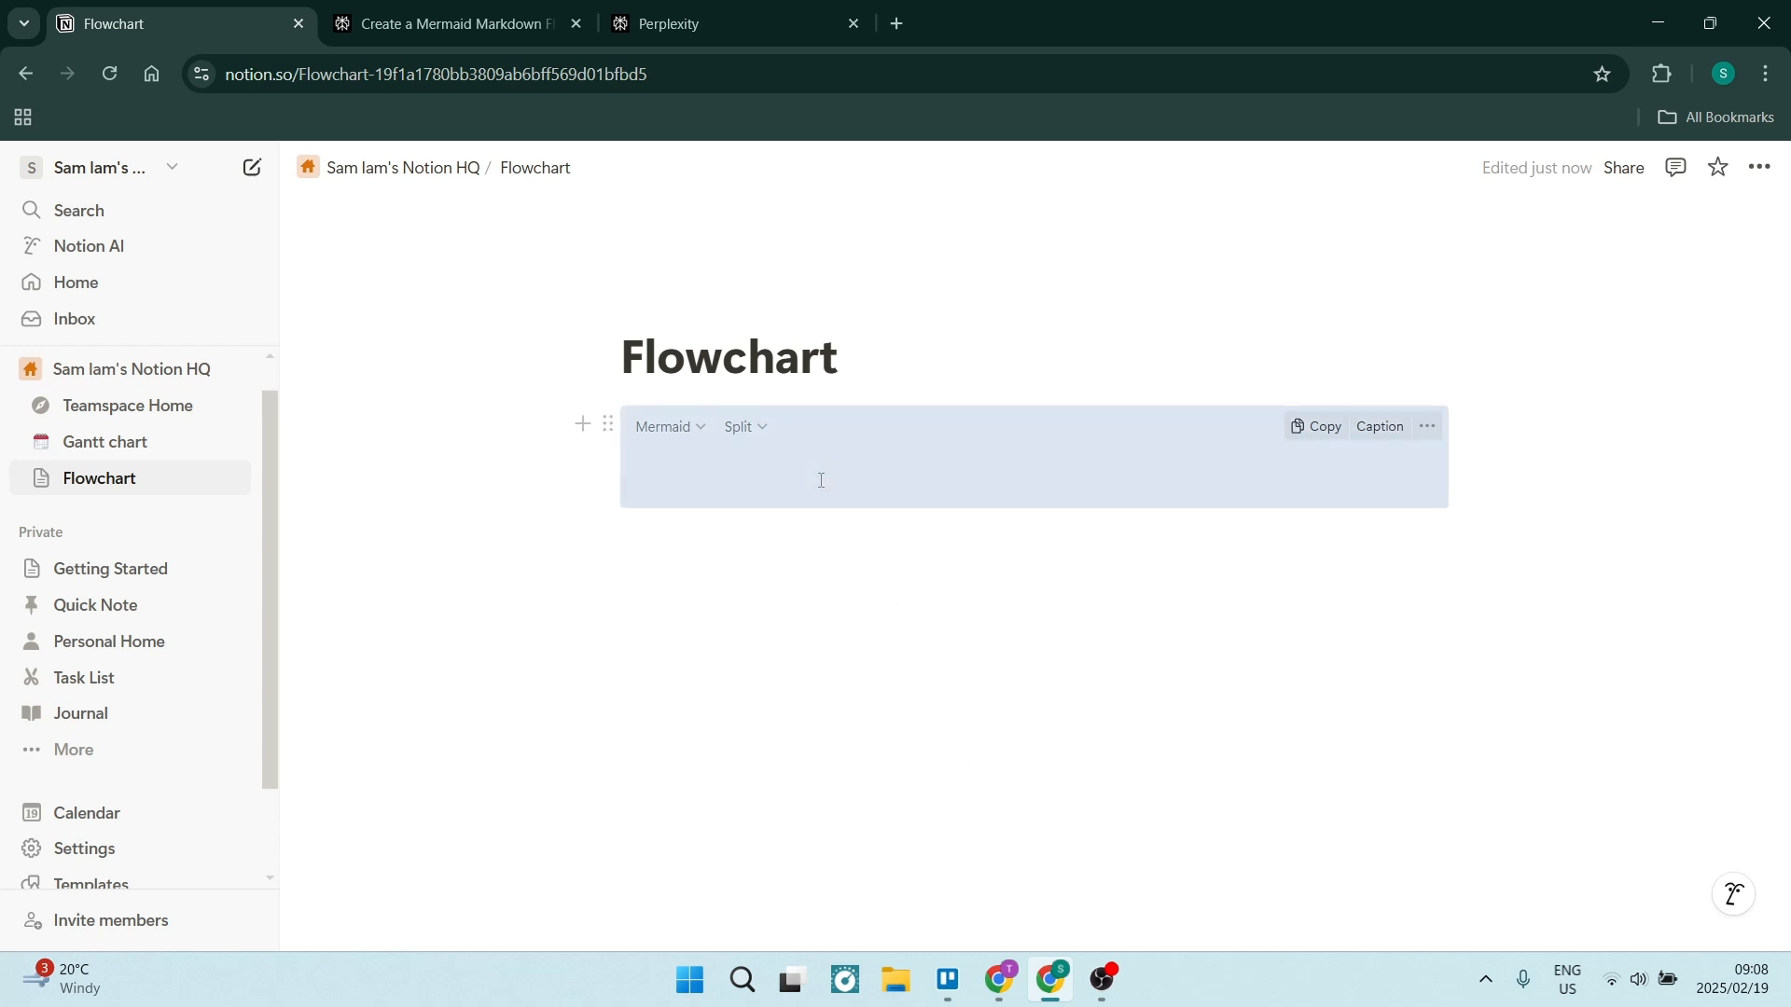
left_click(732, 468)
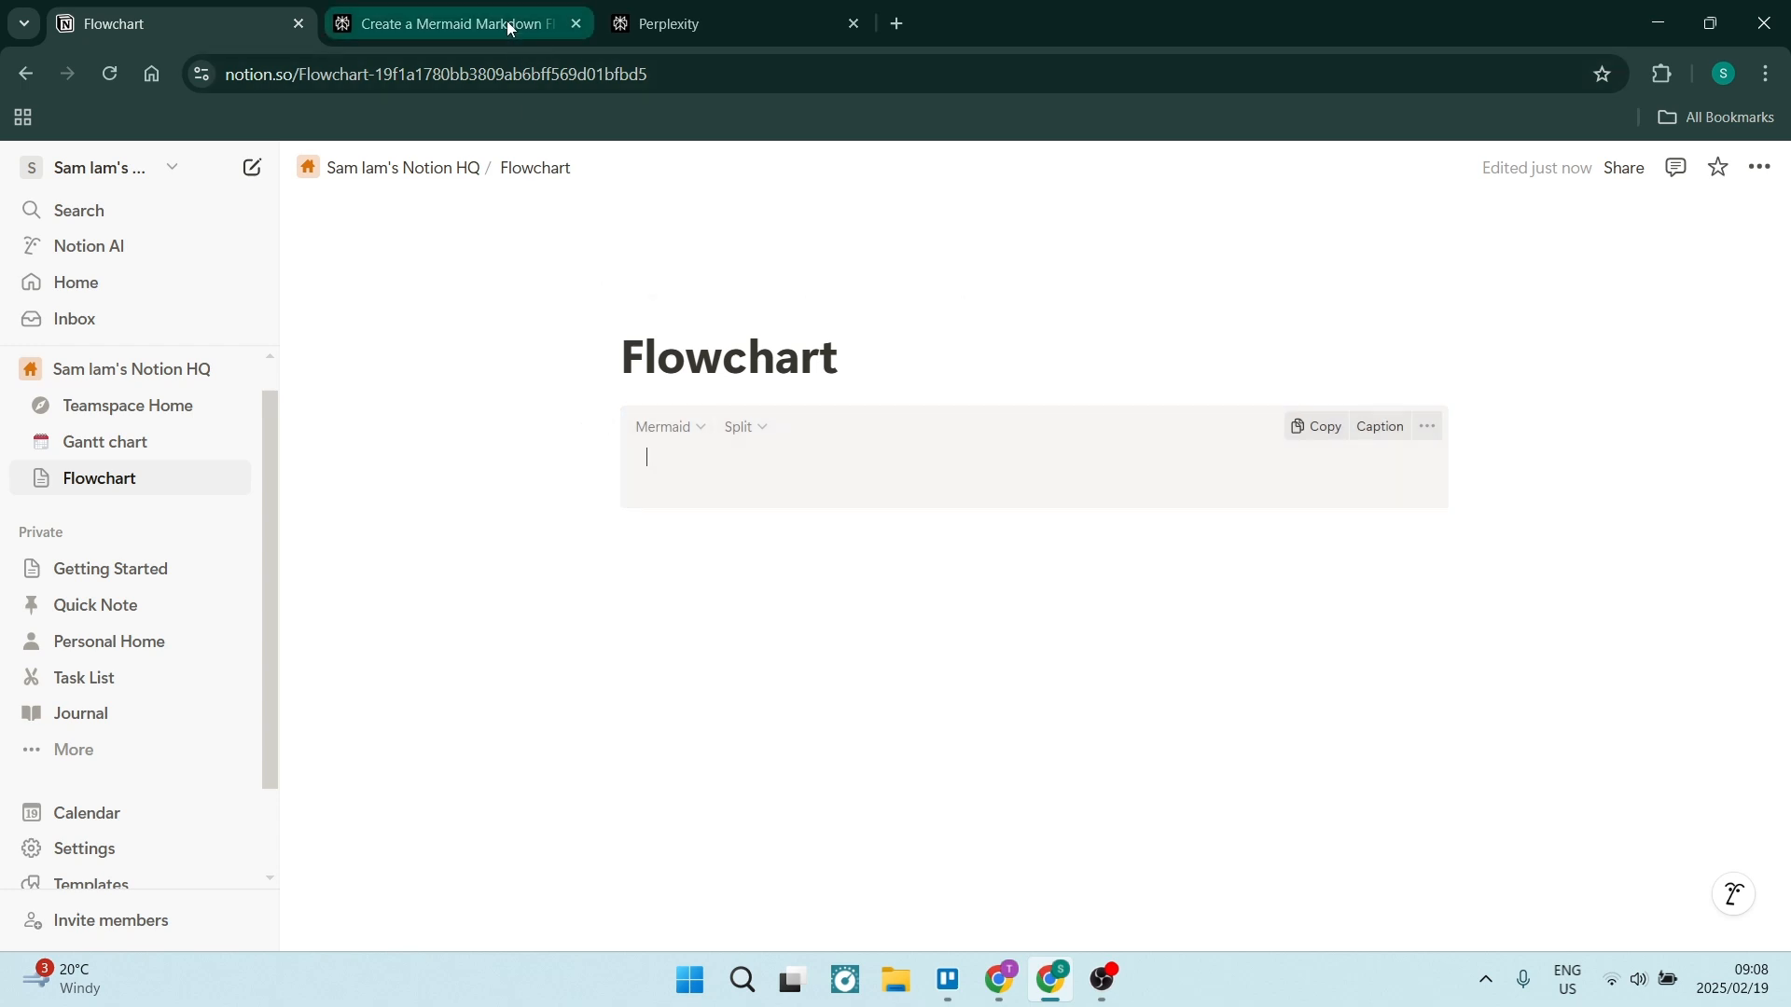
Switch to the blank Perplexity tab, turn off the Web source and set the search mode to Pro Search
left_click(770, 27)
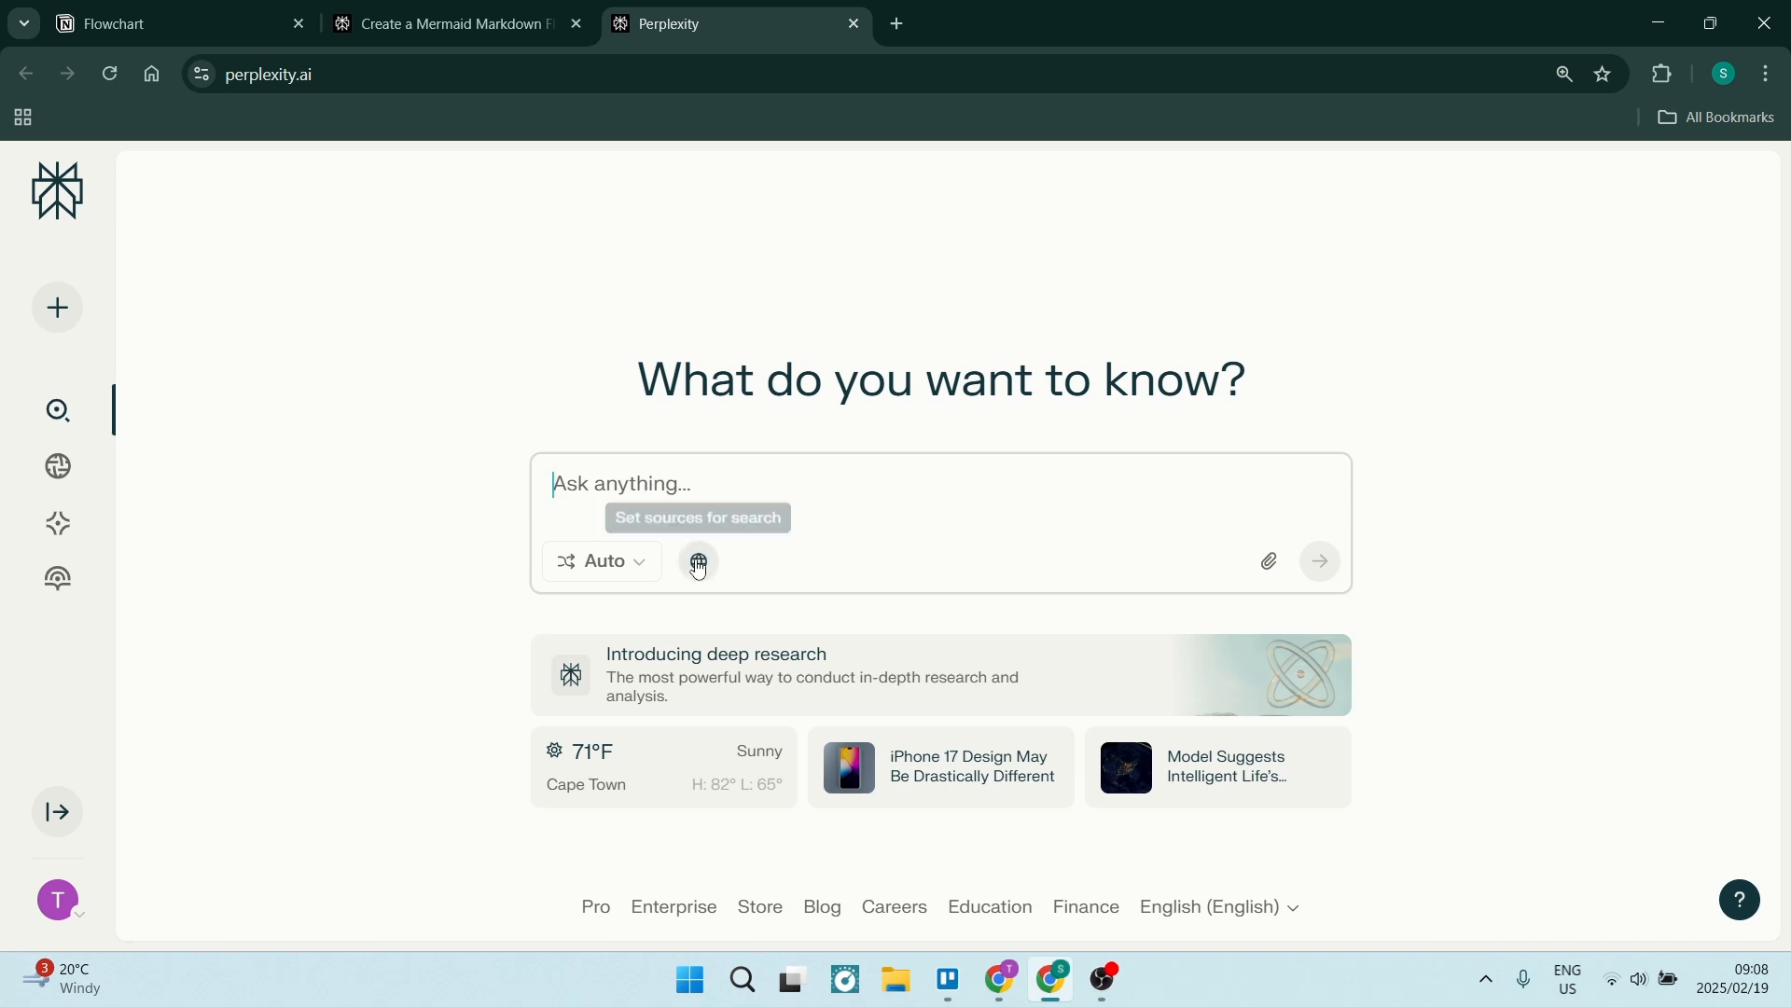
left_click(699, 566)
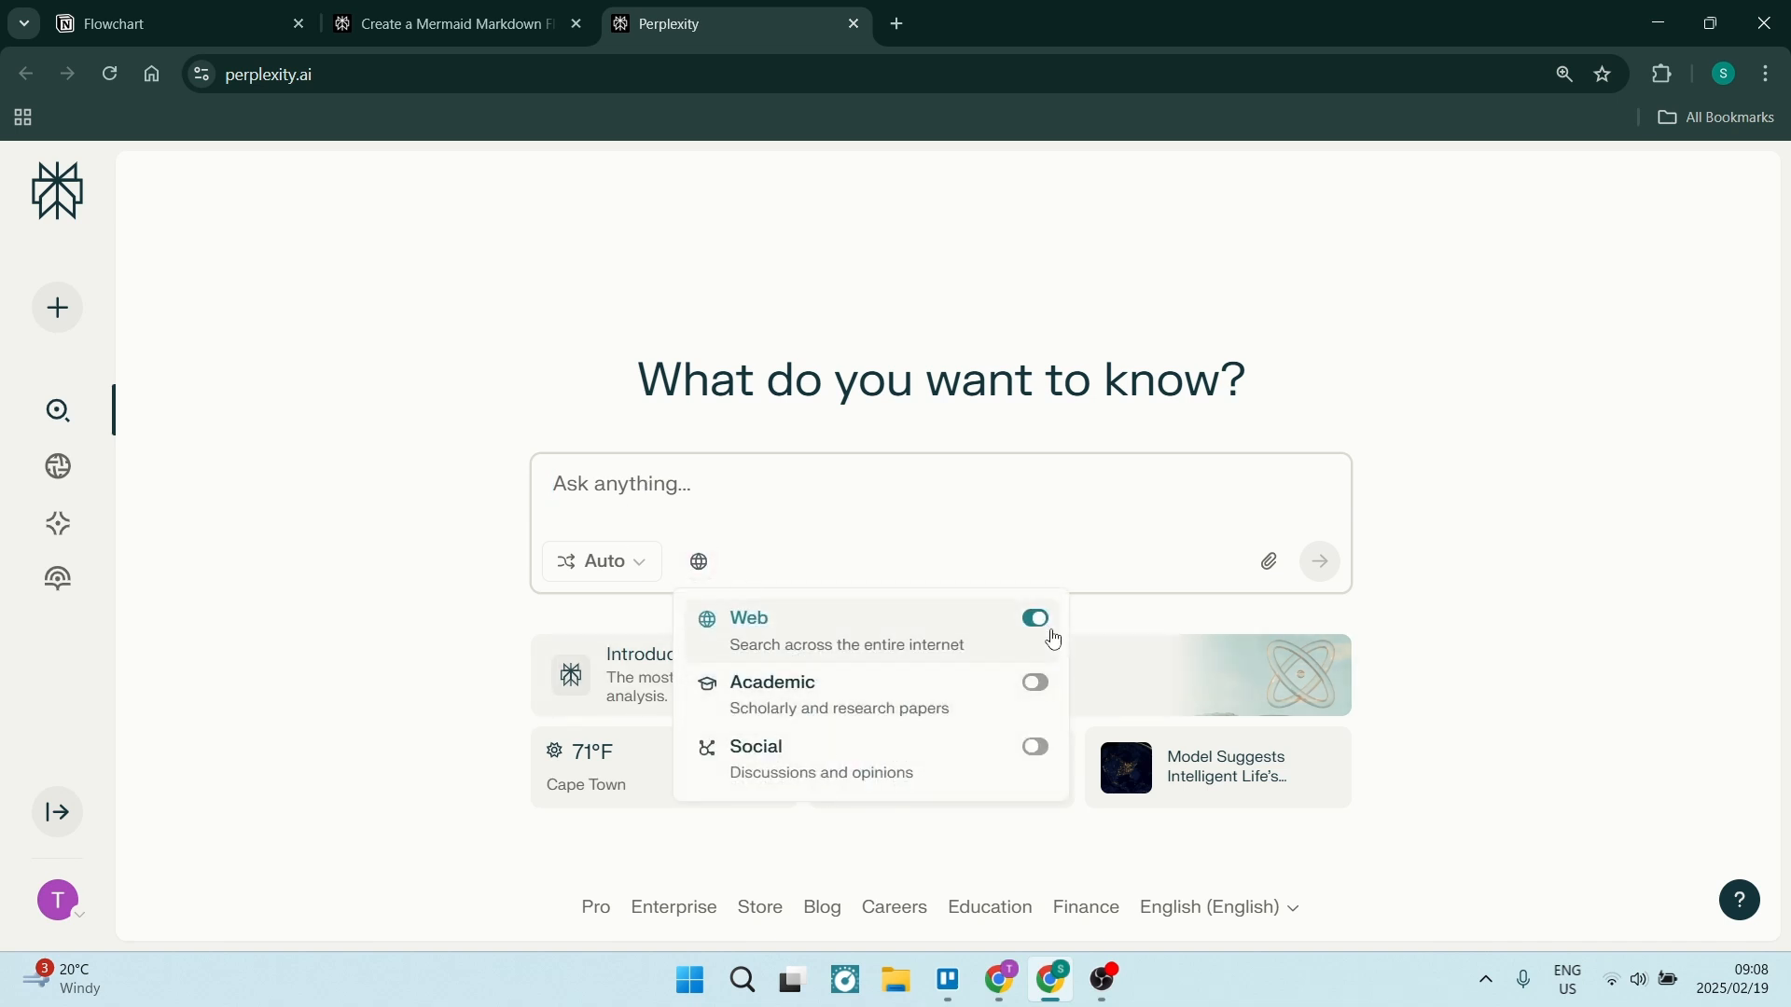
left_click(1038, 621)
left_click(597, 563)
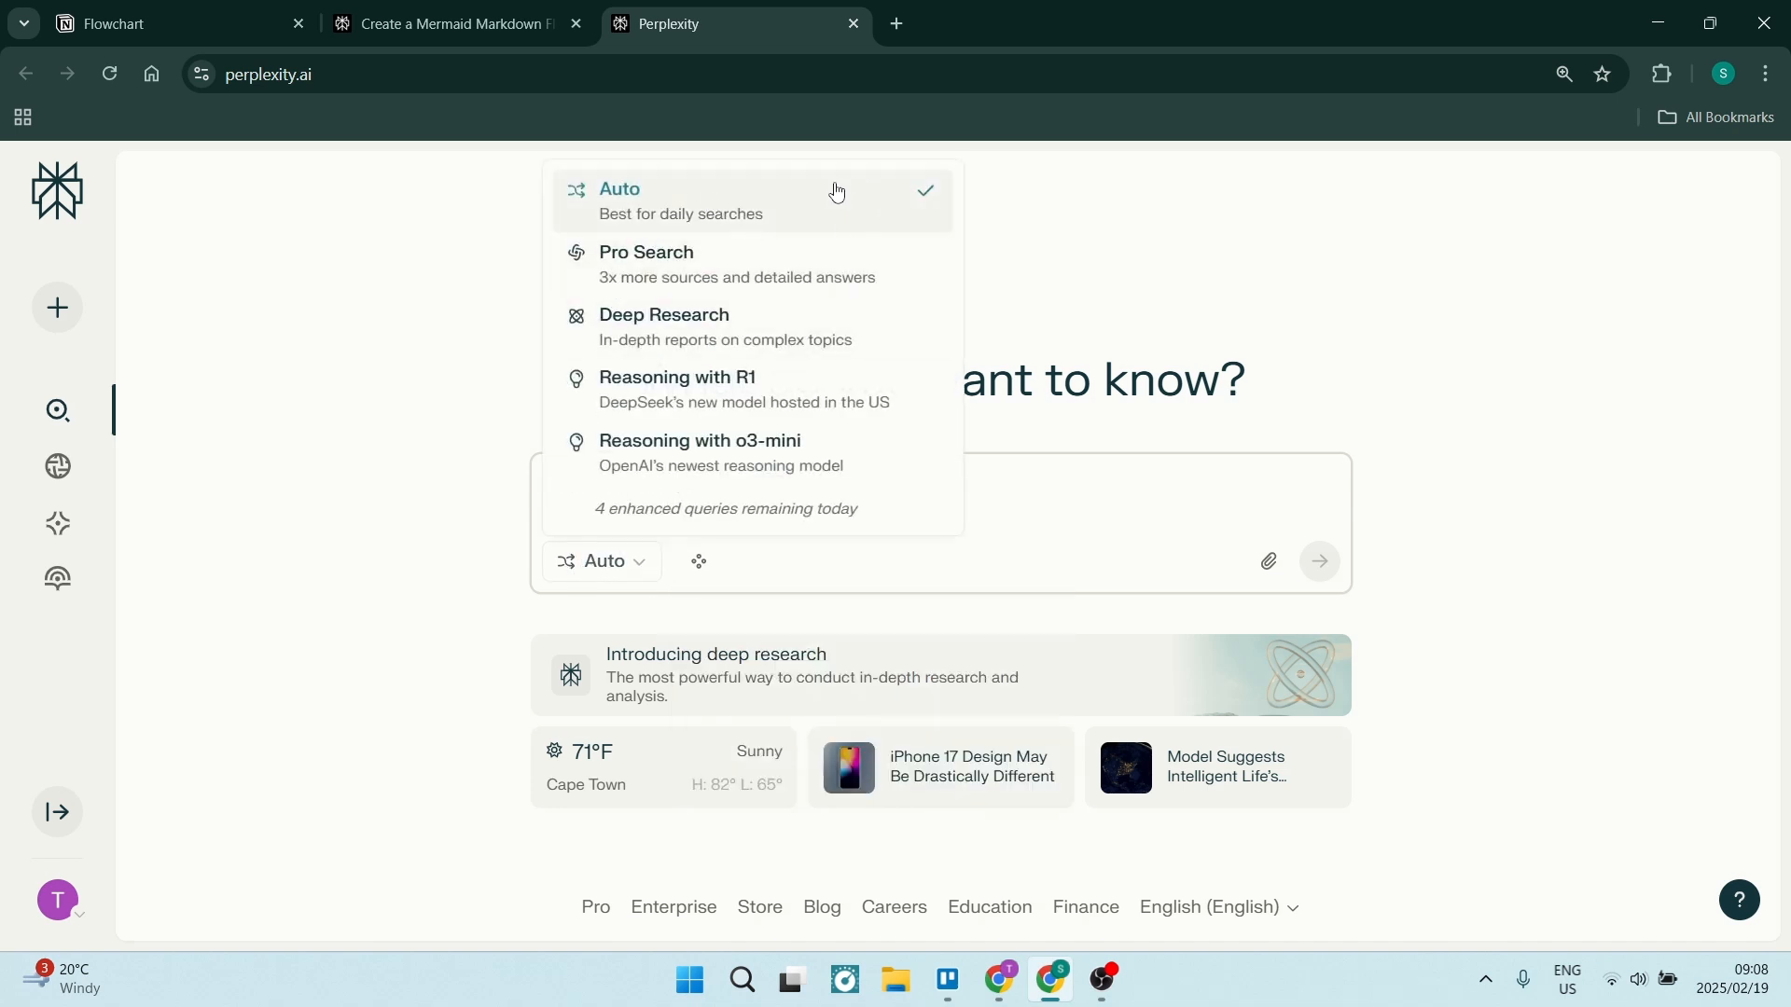
left_click(770, 274)
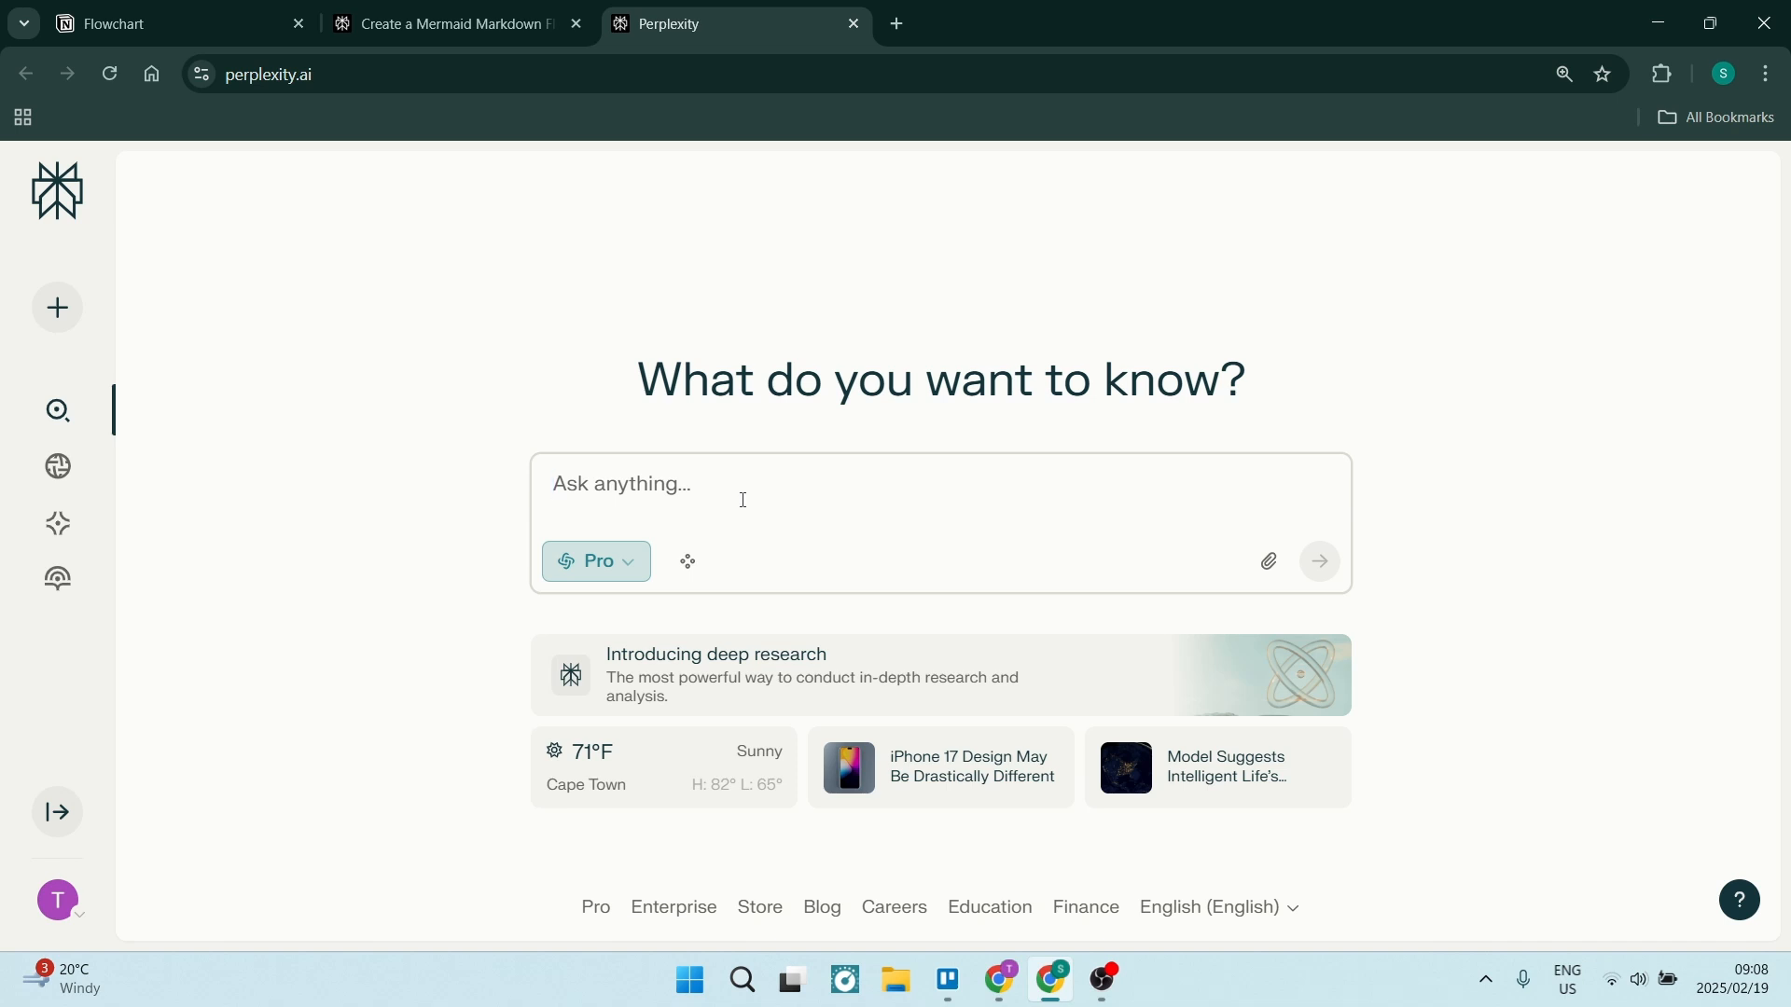
Write a prompt for a Mermaid Markdown Flowchart for Notion, listing cards for Idea, Idea 1 and 2, Potential Results 1 and 2, and their Pro's and Con's
type("Create a Mermaid Markdown Flowchart for notion with the following information:  Top Card: Idea Next 2 Cards: Idea 1, Idea 2 Next 4 Cards: Potential Results 1, Potential Results 2 Next 4 Cards: Results 1 Pro's, Con's, Results 2 Pro's, Con's")
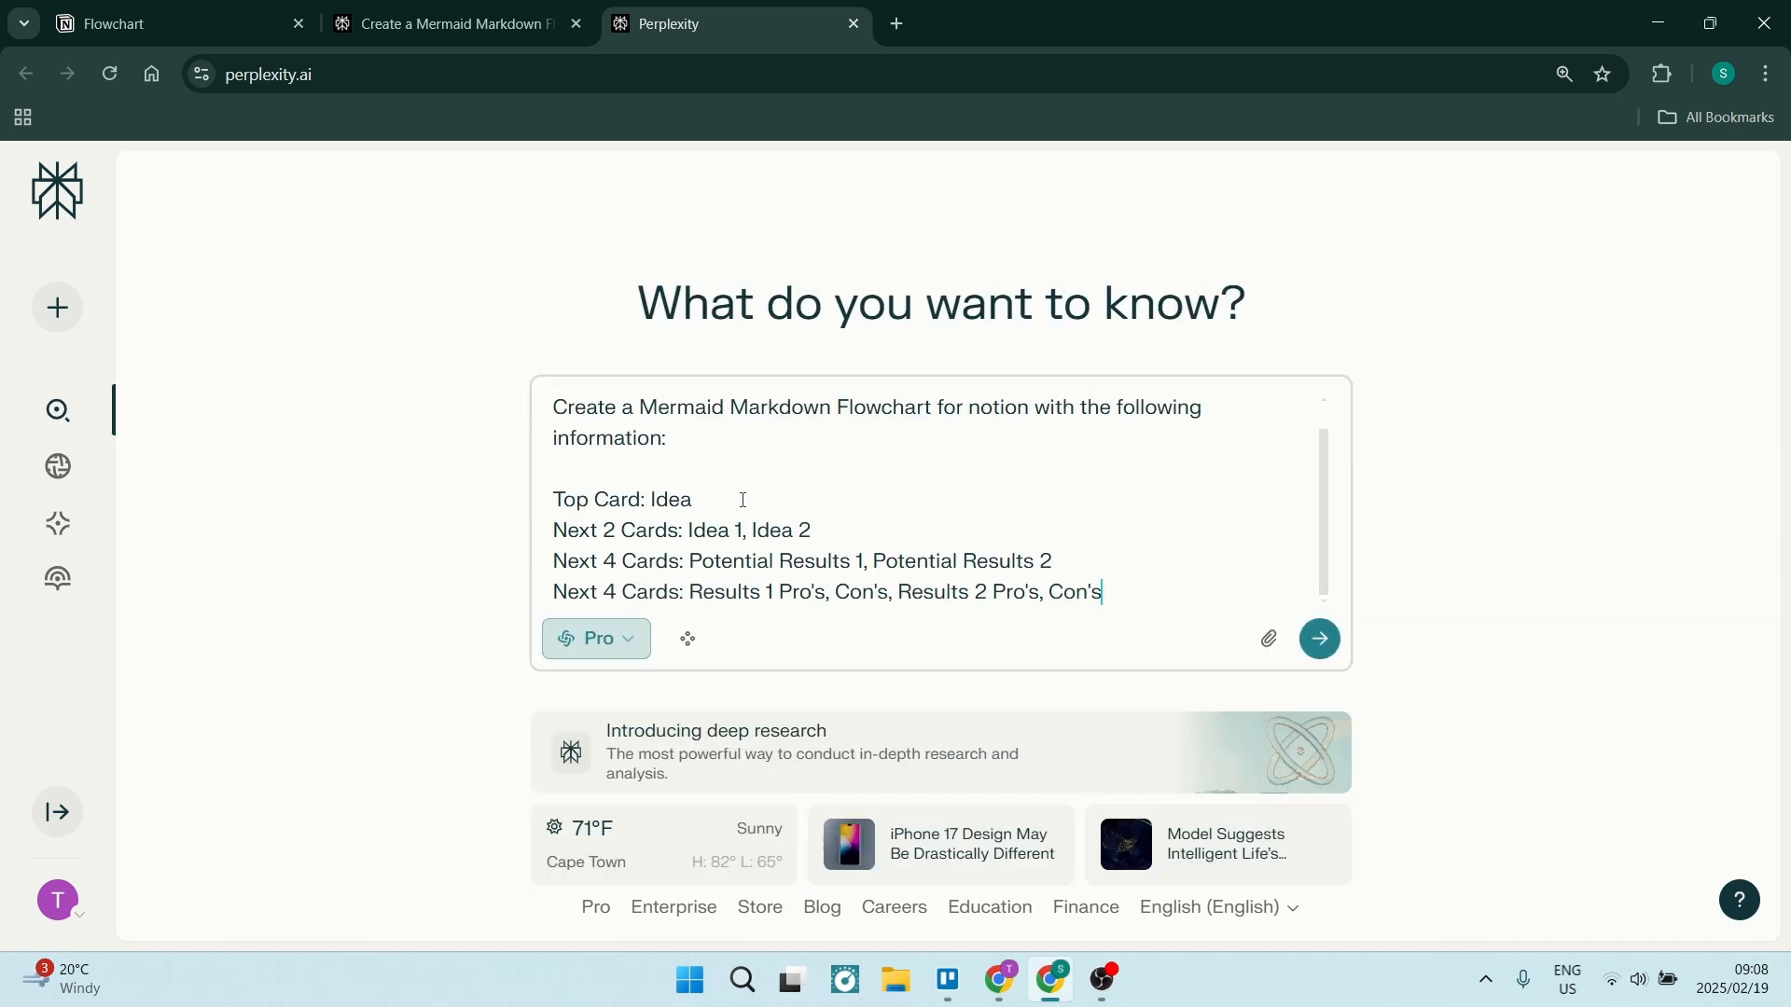
scroll(774, 508, "up", 1)
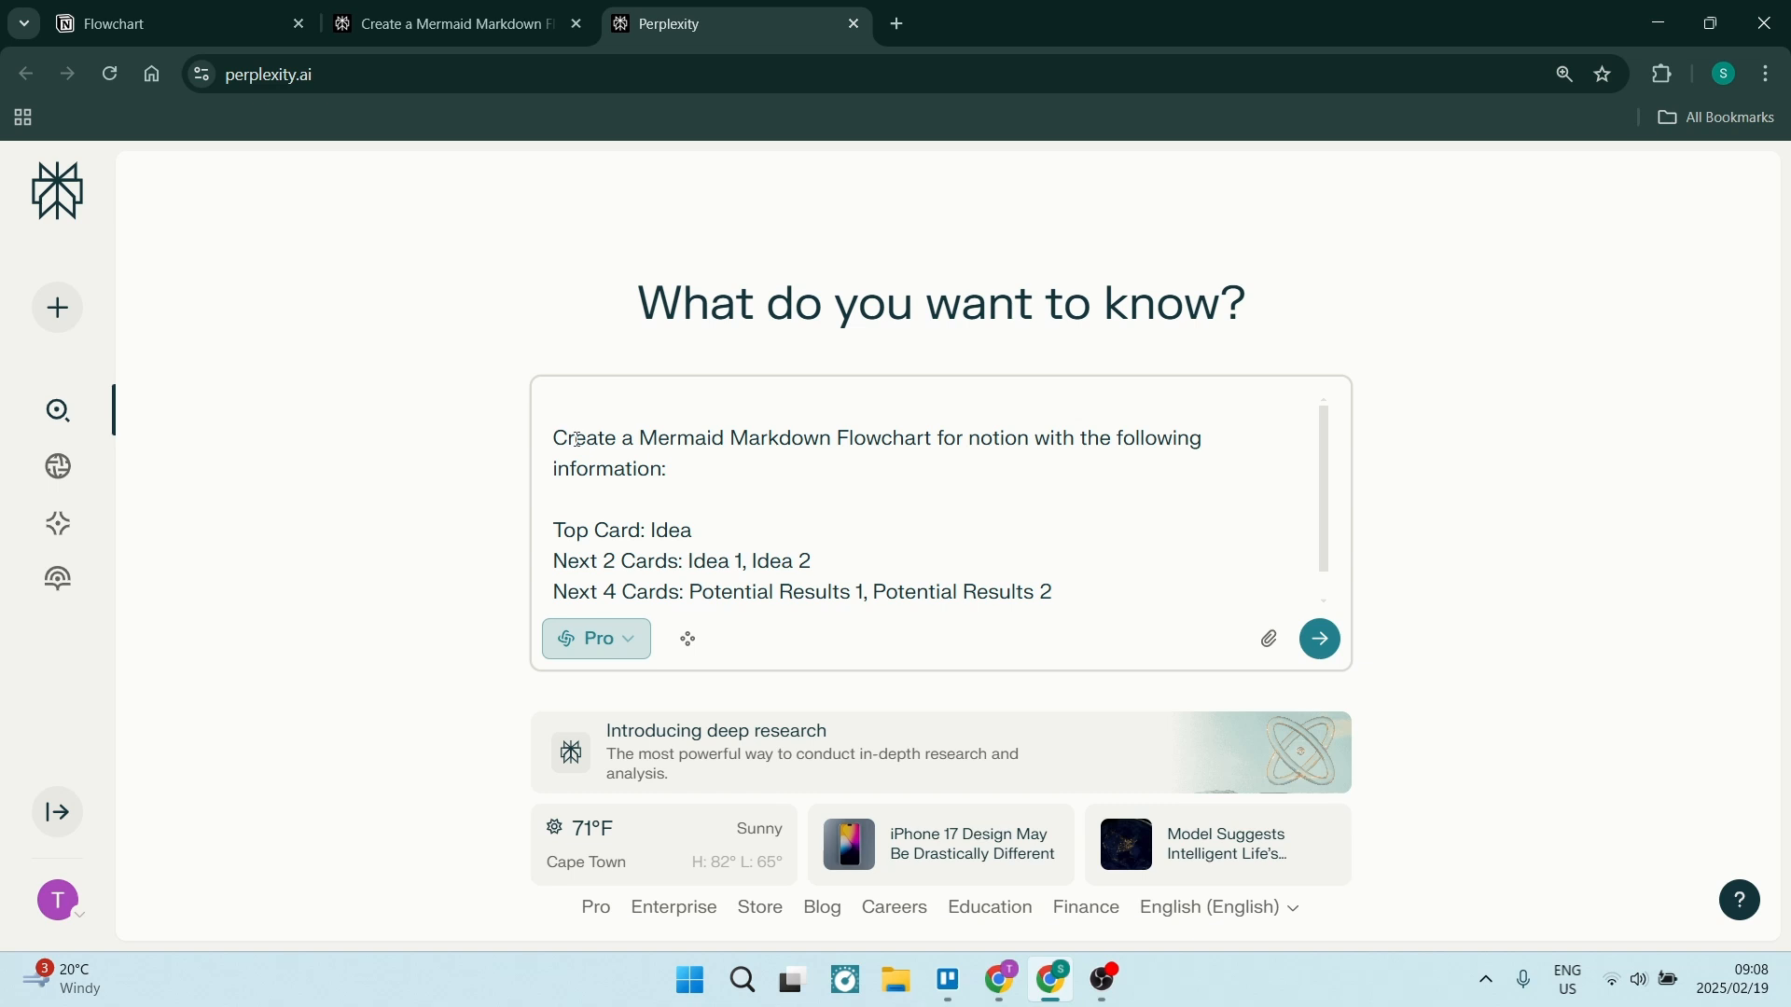
left_click(980, 450)
key("BackSpace")
type("N")
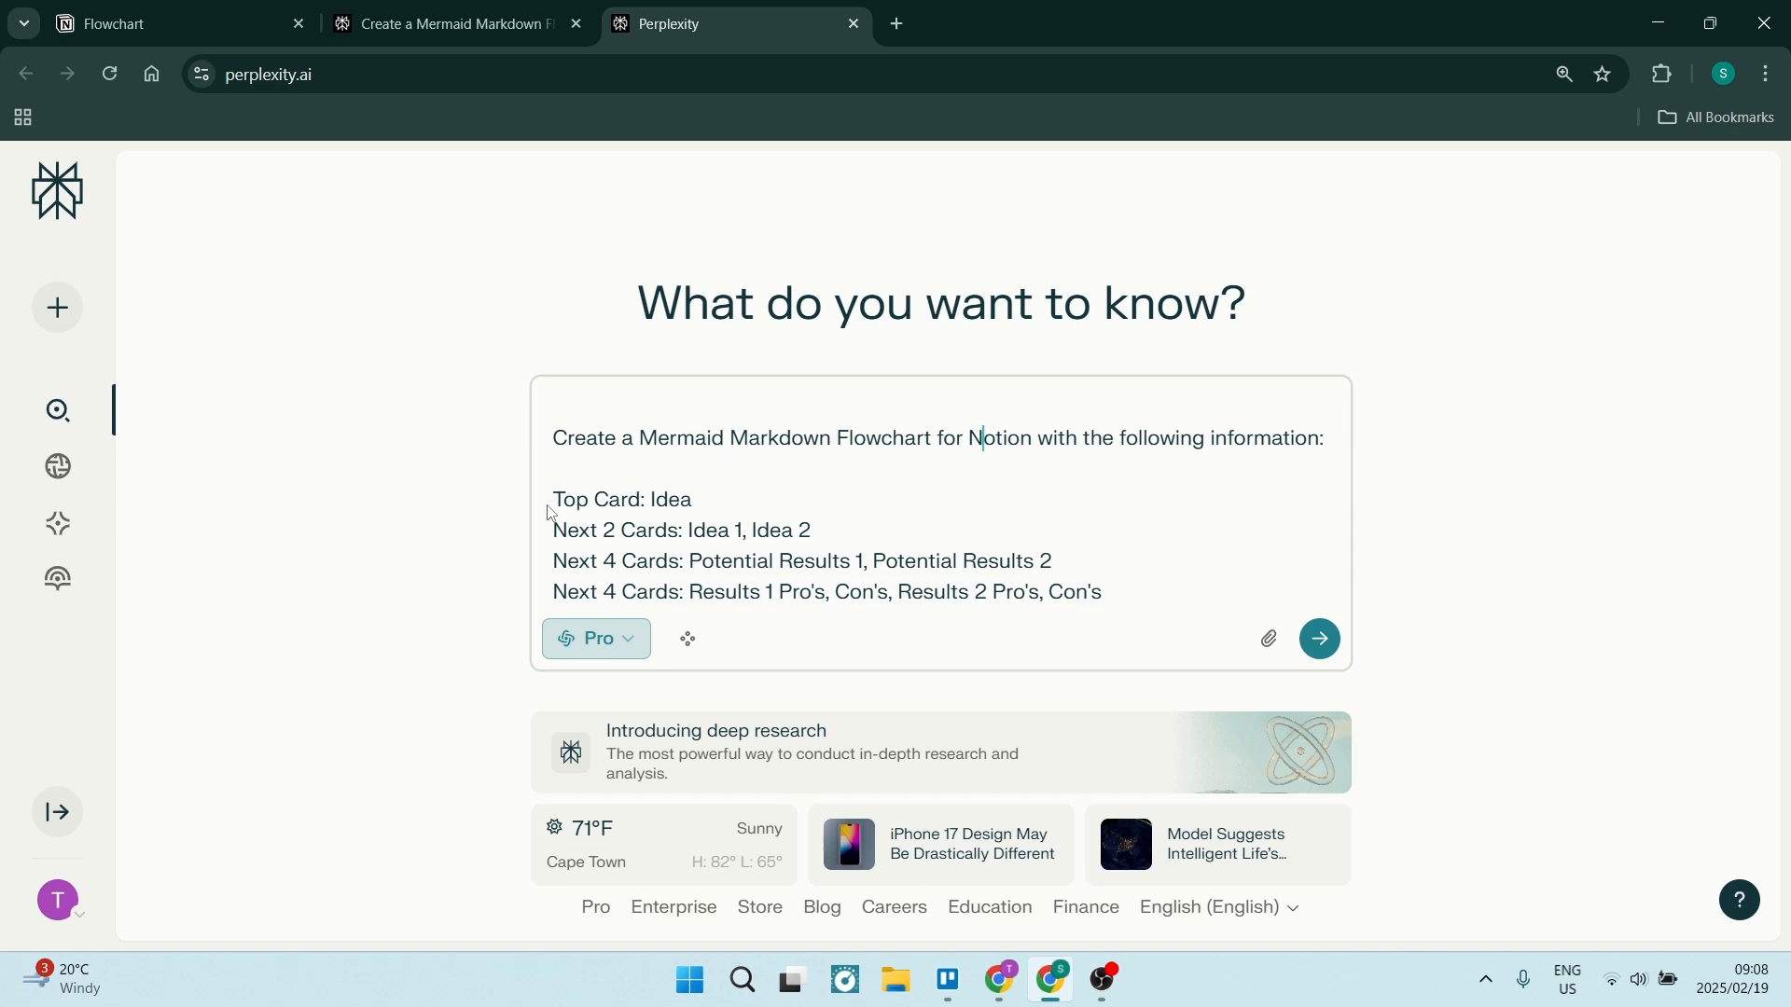
Review the prompt's instruction line and the card entries listed for each flowchart level
left_click_drag(552, 500, 640, 499)
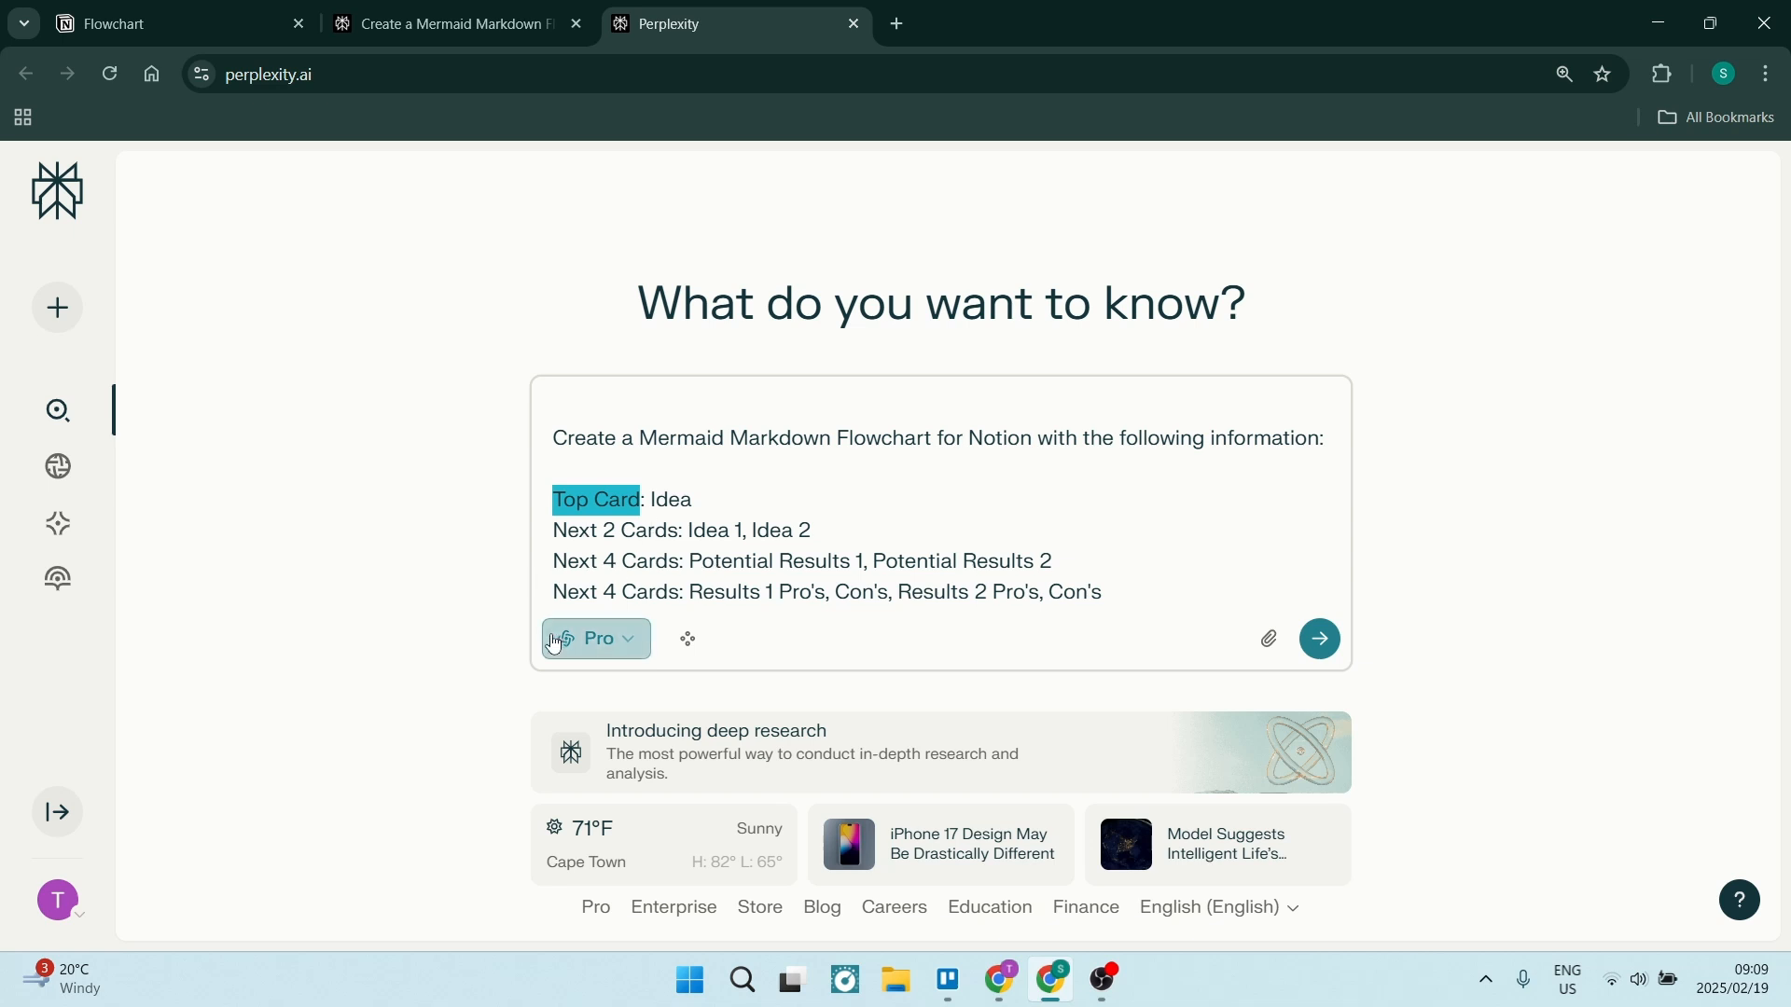
left_click(710, 496)
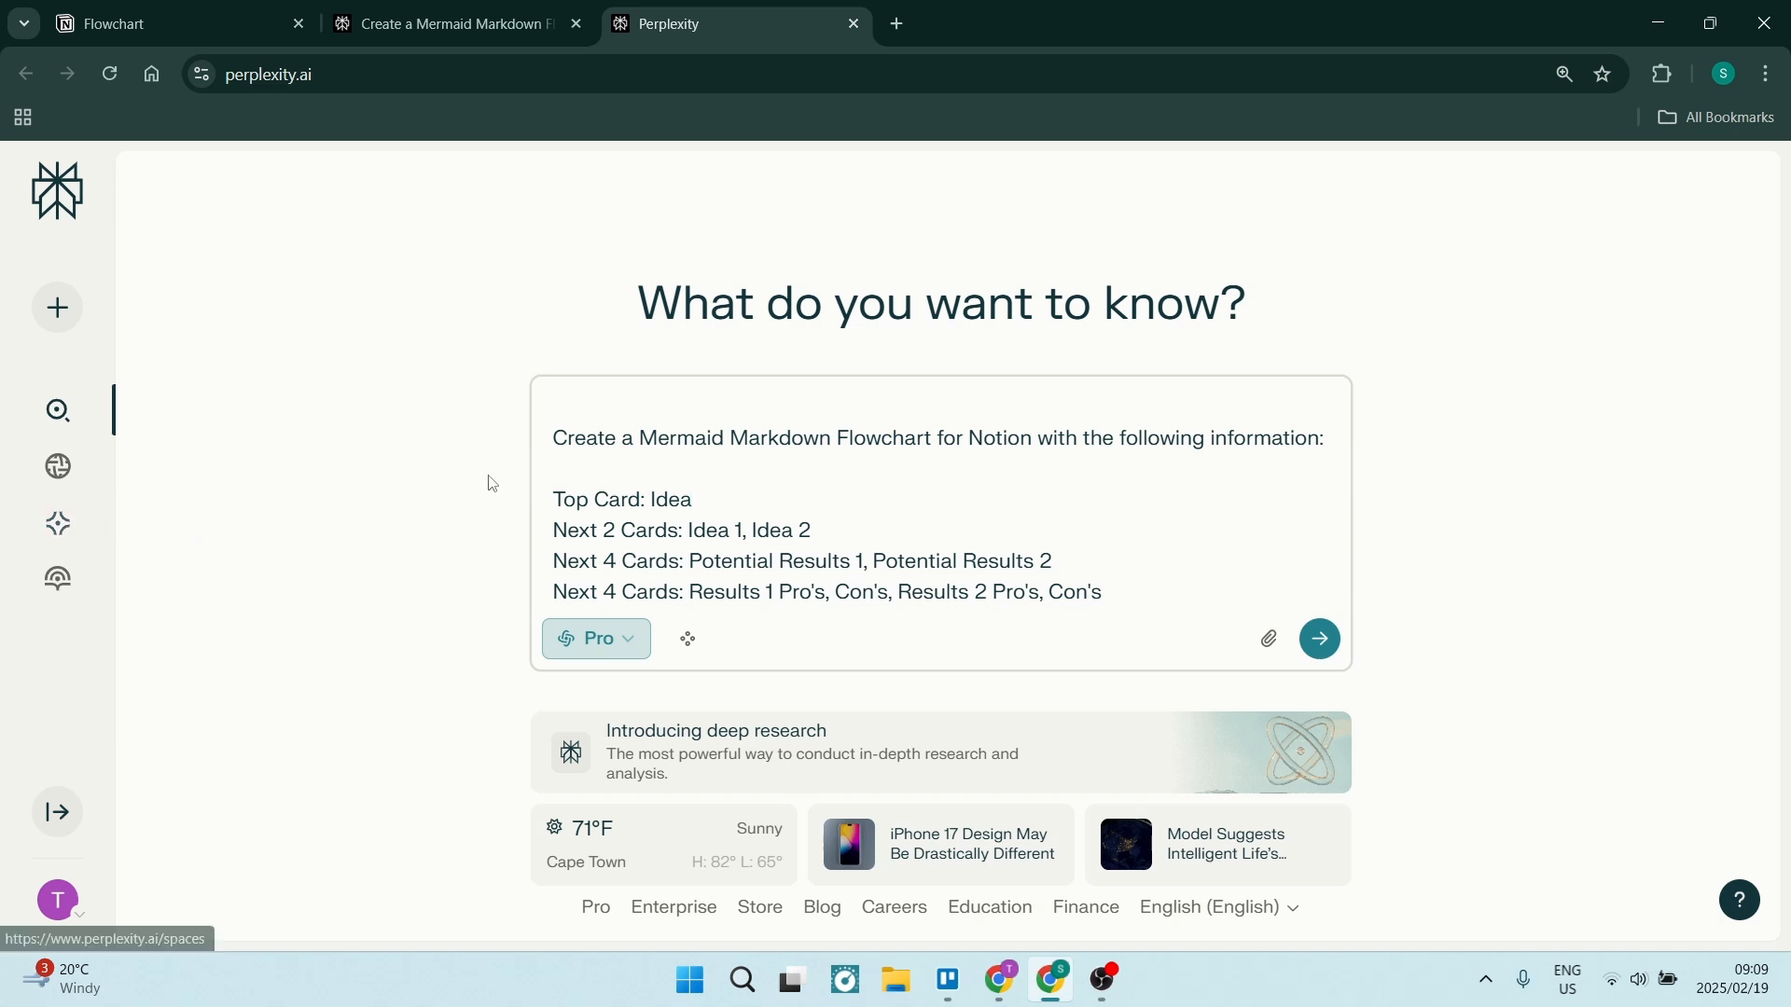
left_click(562, 439)
left_click_drag(562, 439, 1352, 447)
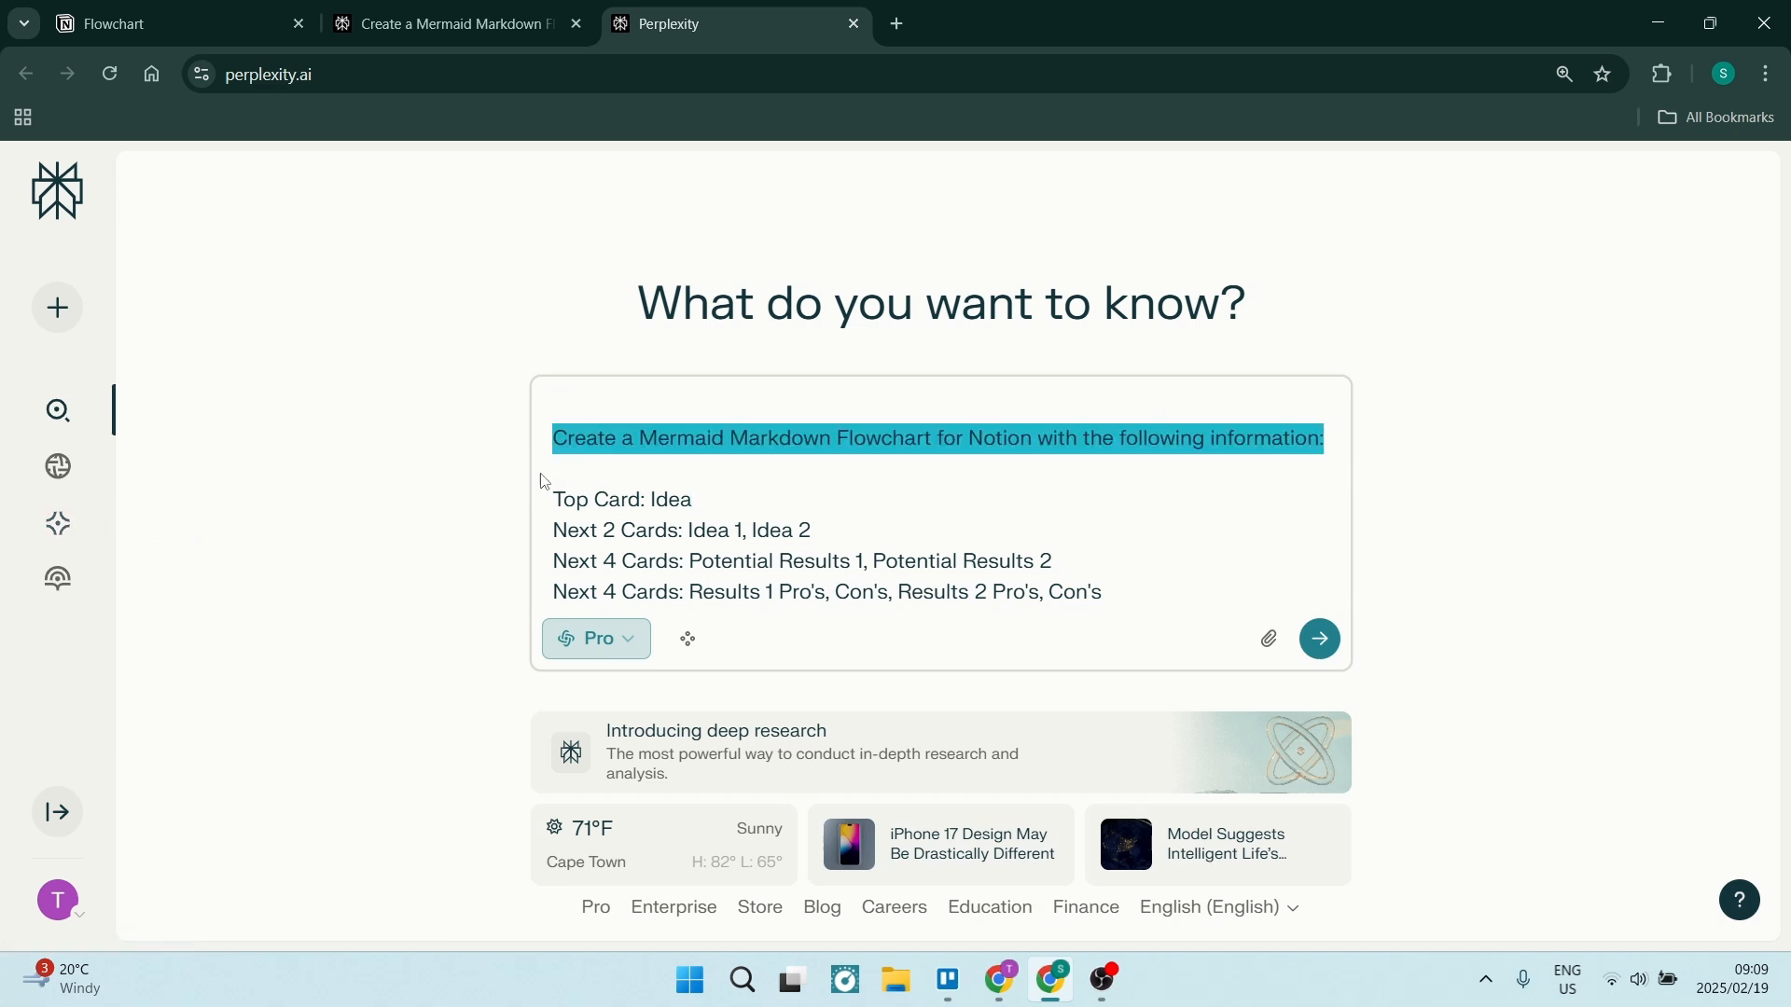
left_click(538, 442)
left_click_drag(557, 438, 1128, 591)
left_click(462, 552)
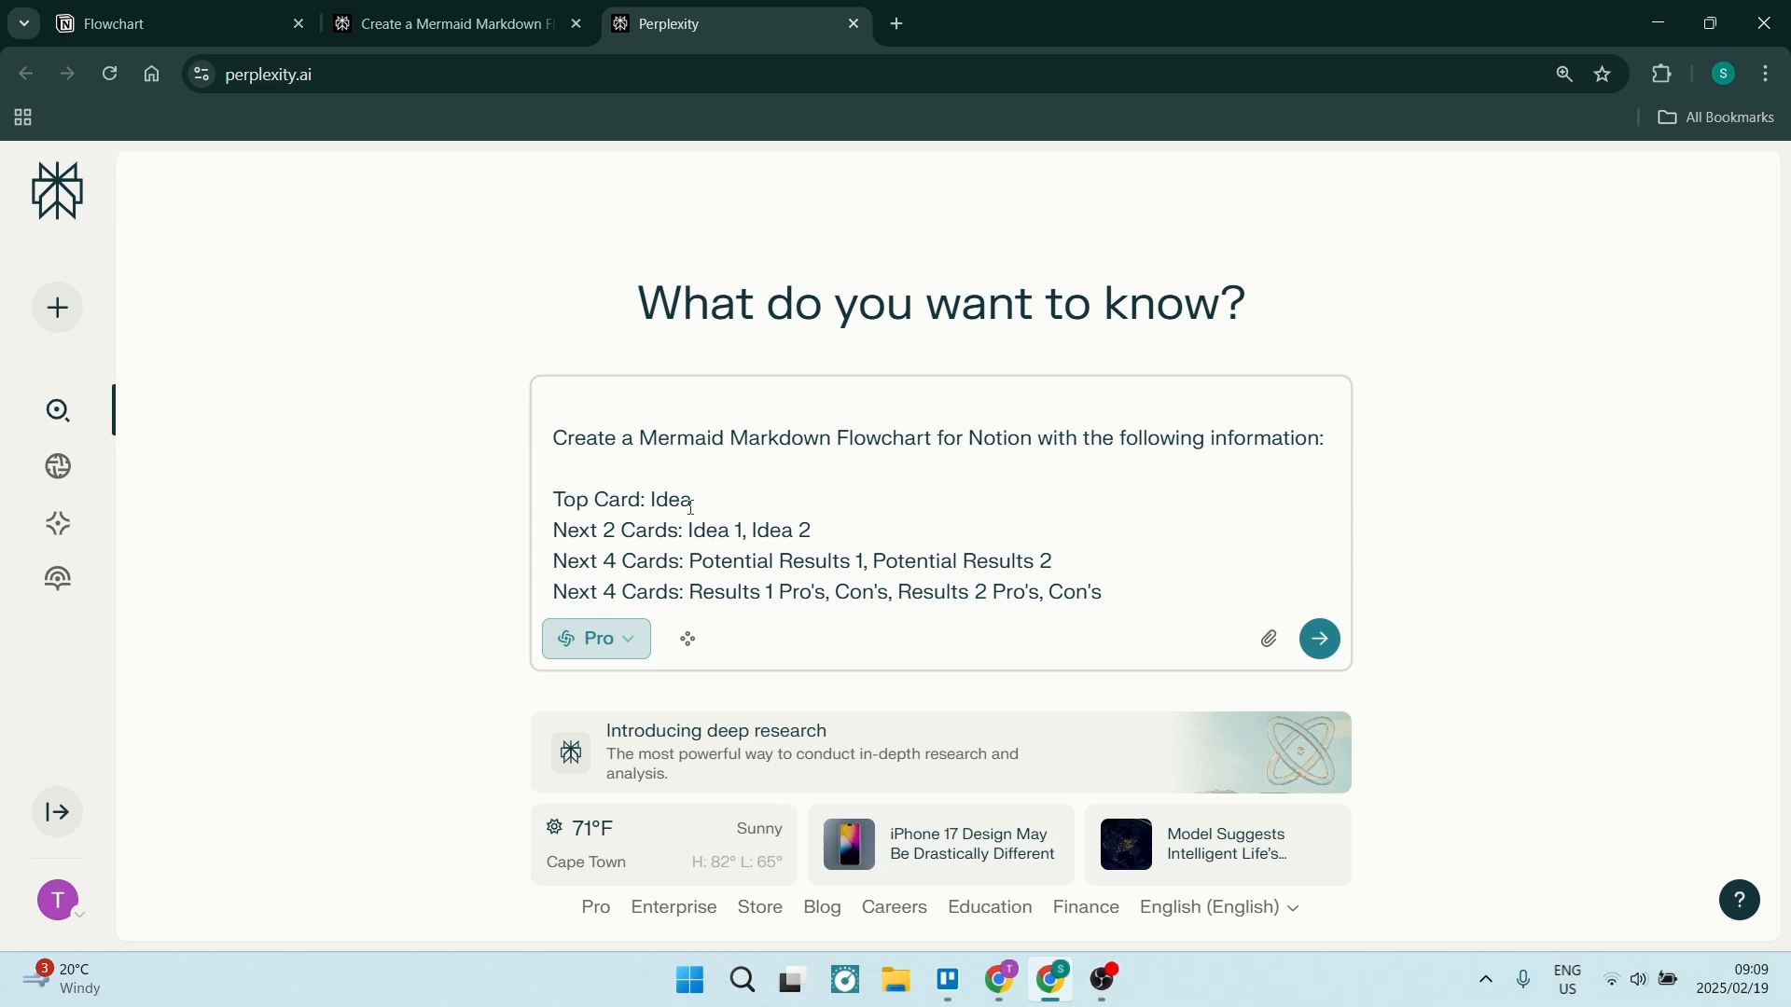
left_click_drag(692, 501, 650, 502)
left_click_drag(812, 532, 690, 531)
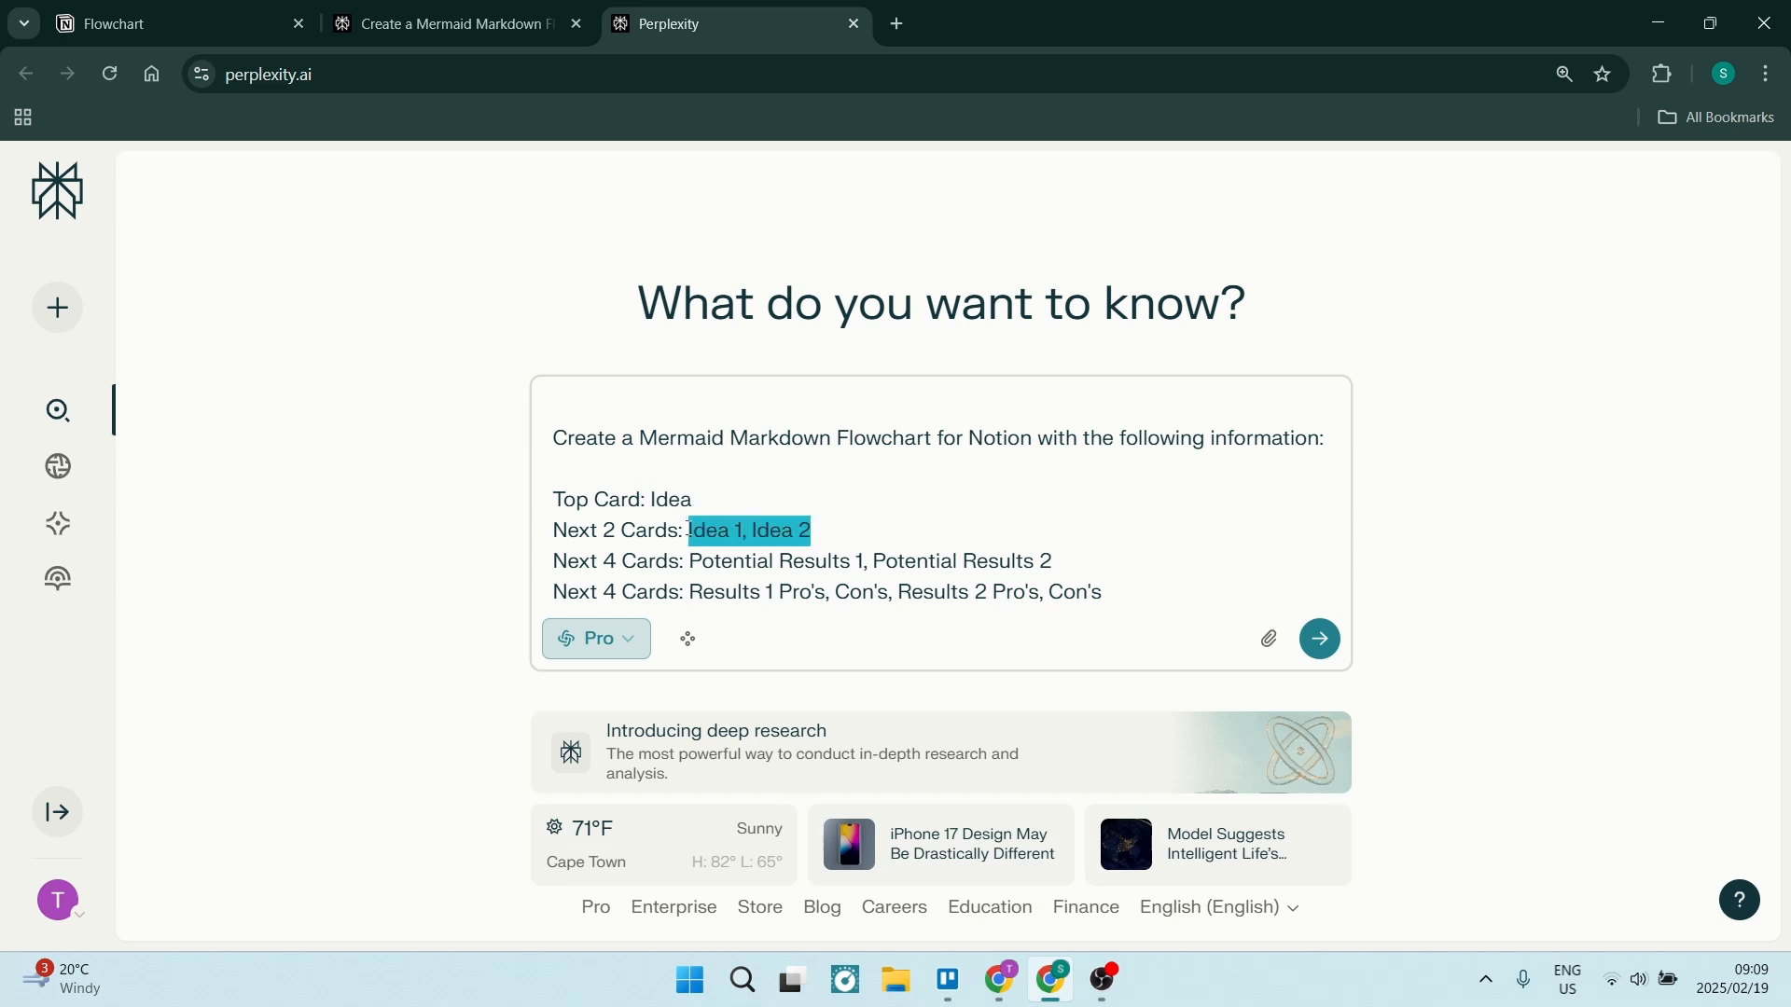
left_click(1051, 564)
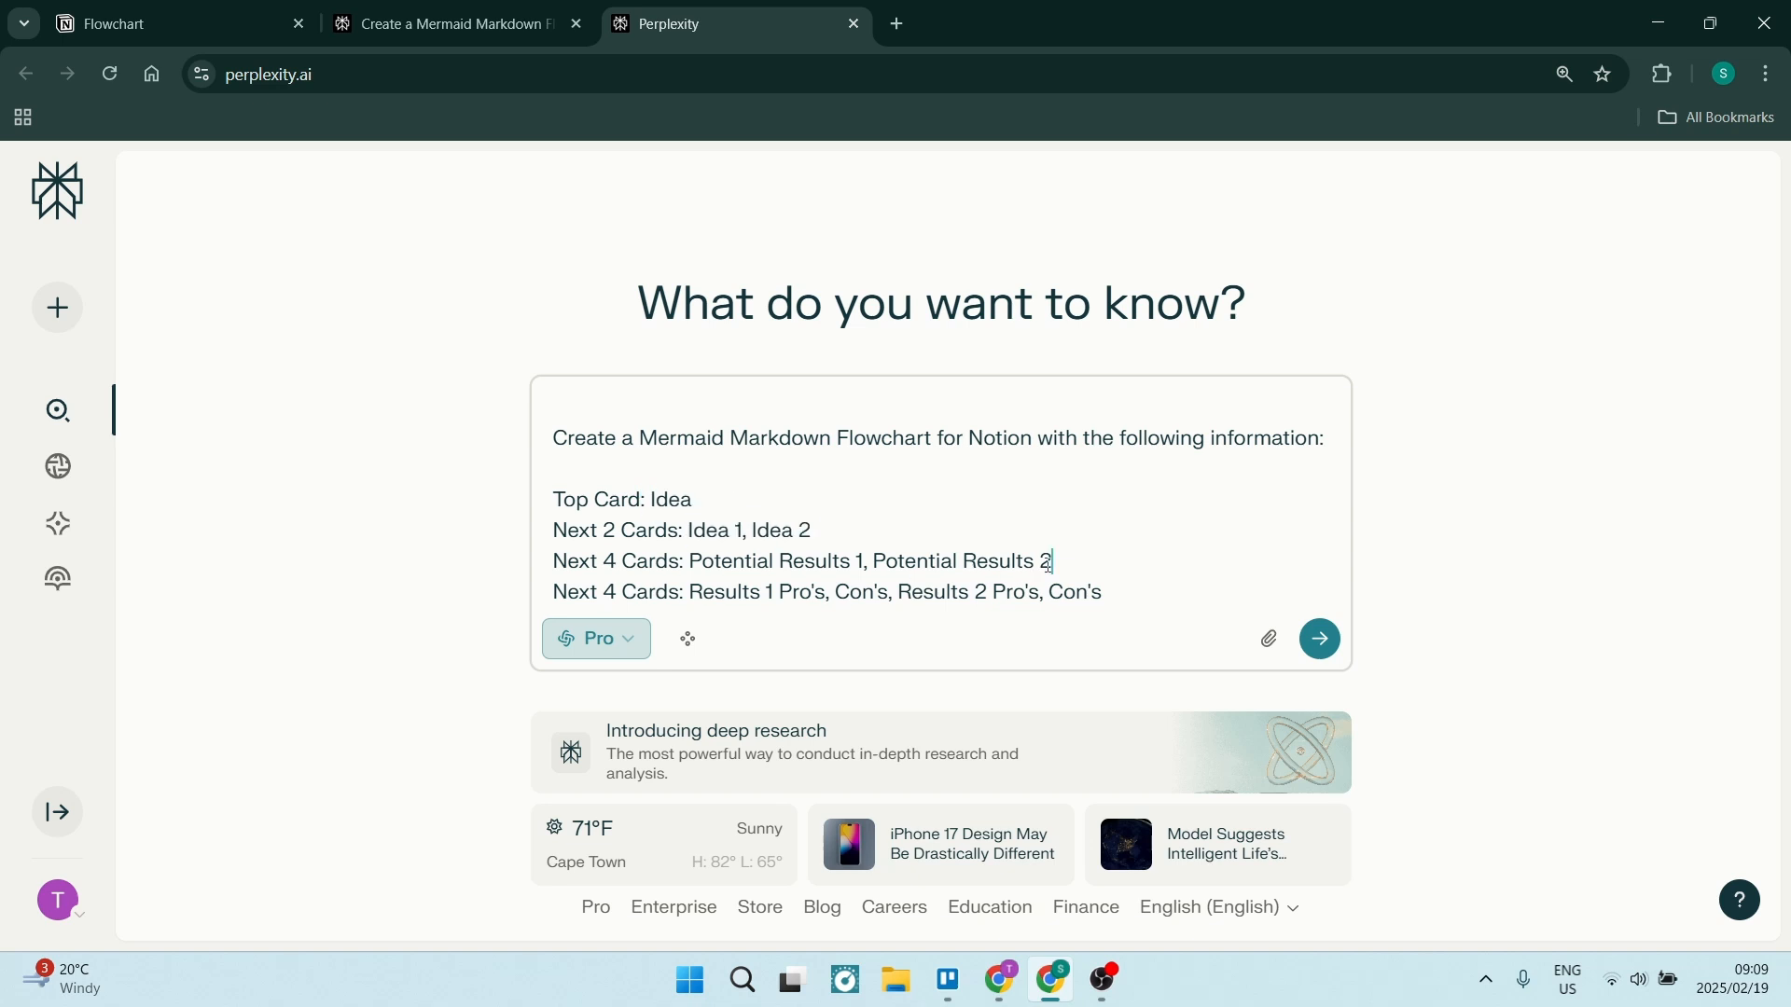
left_click(1401, 607)
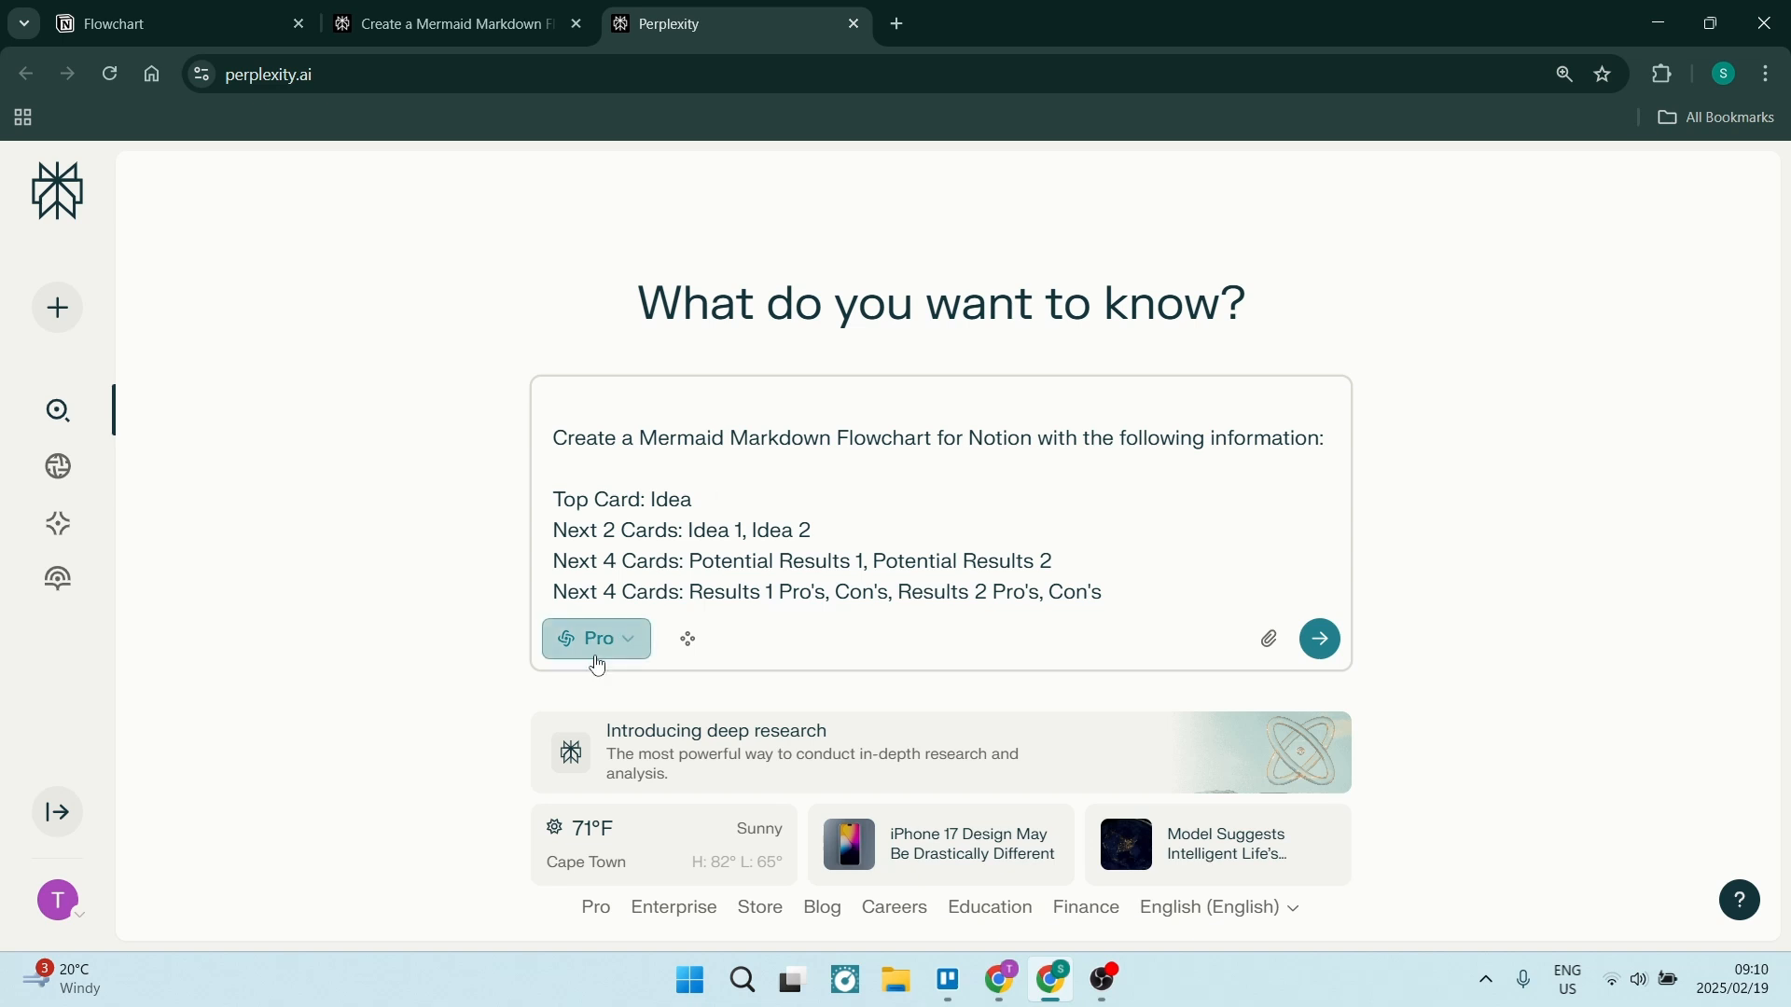
Submit the prompt and compare the generated Mermaid code and its explanation with the answer in the other Perplexity thread
left_click(1321, 640)
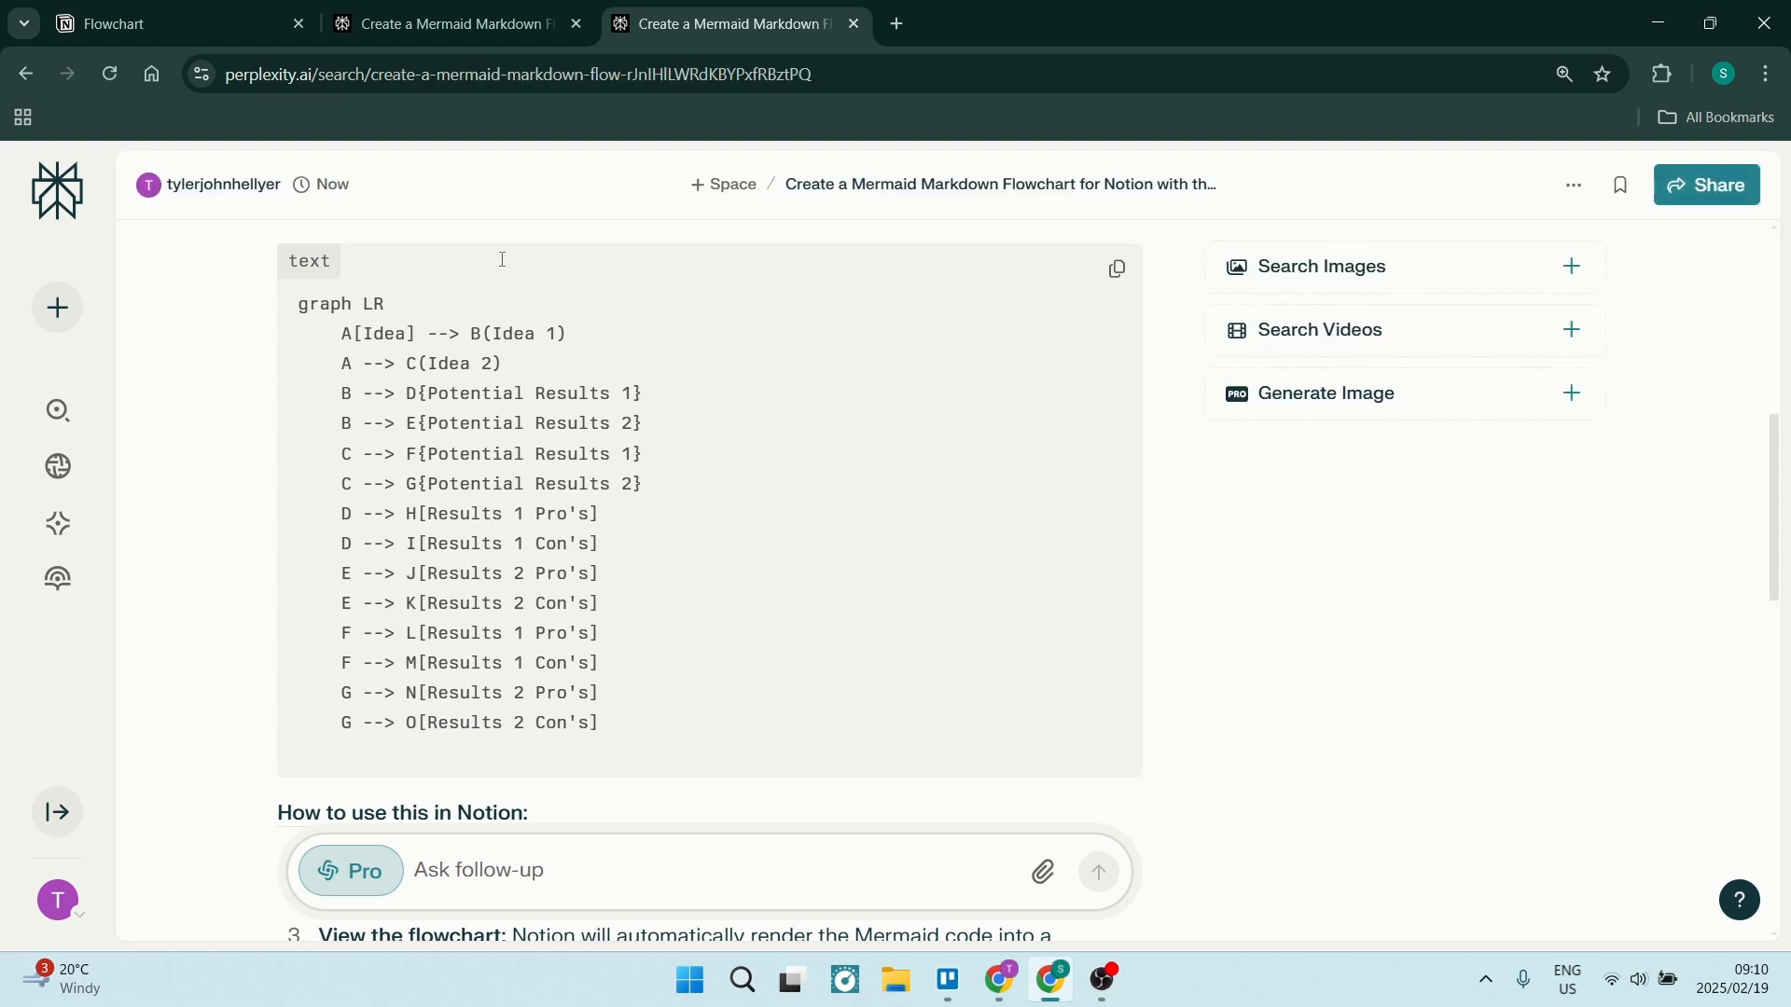
left_click(465, 23)
scroll(527, 487, "down", 8)
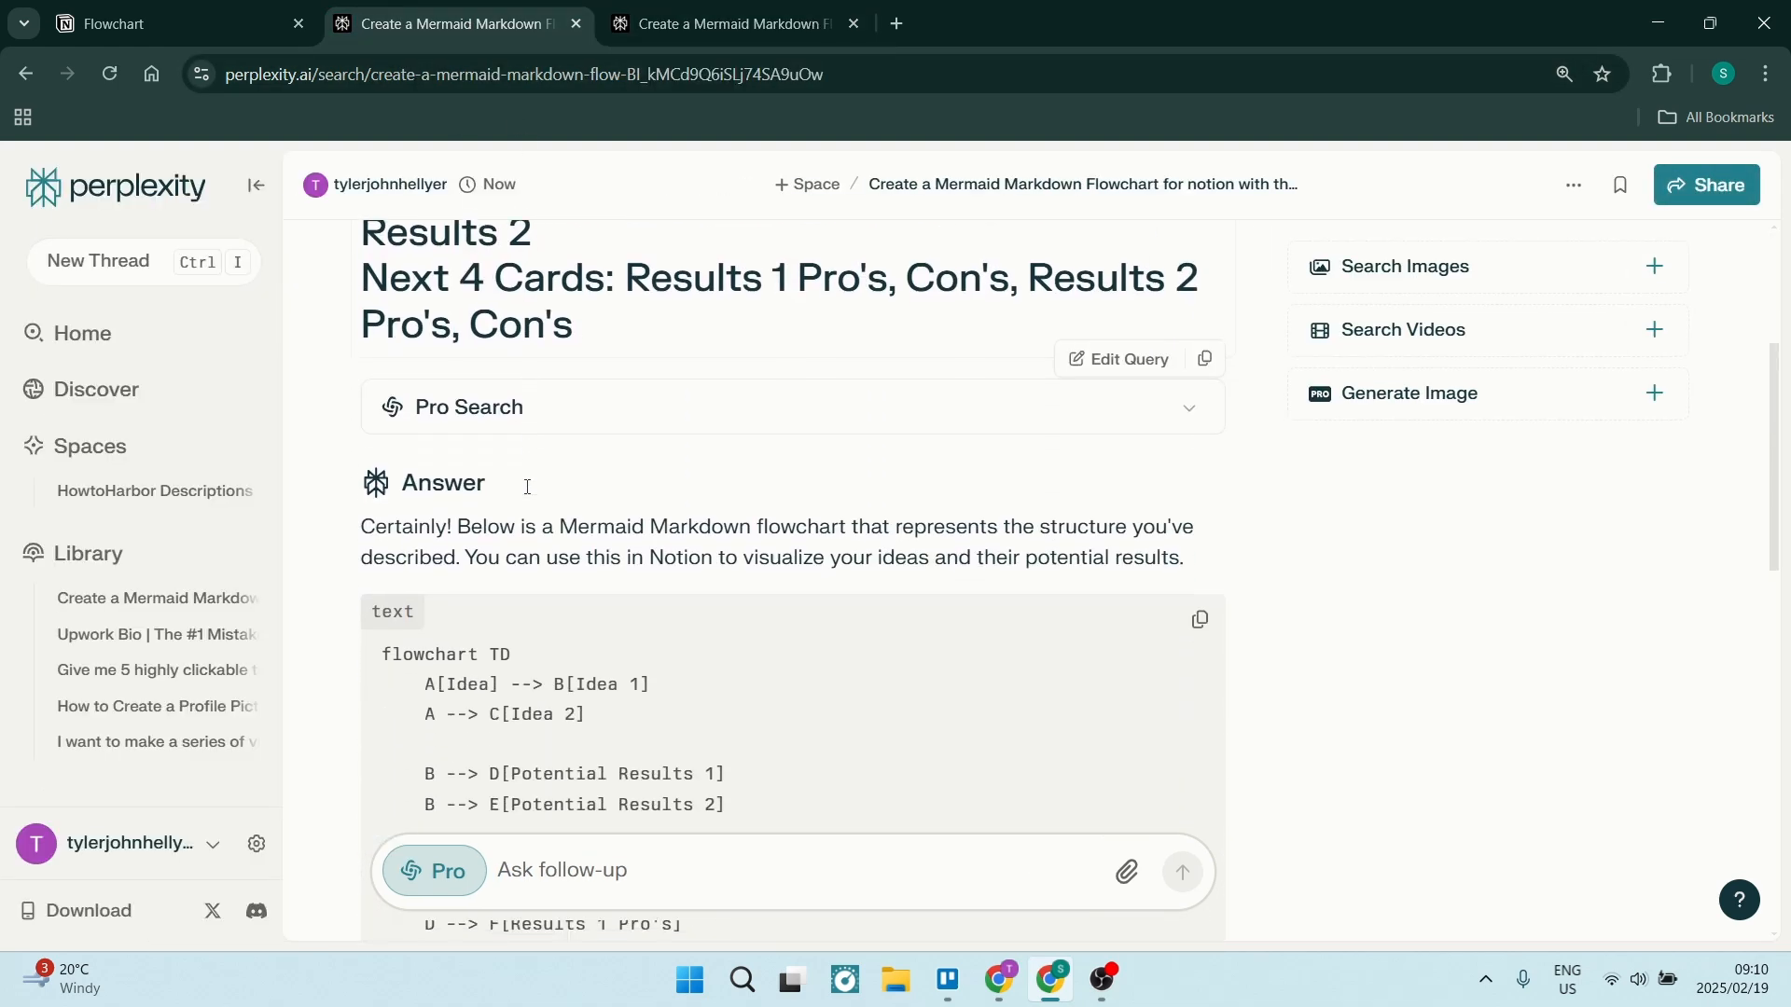
scroll(527, 487, "down", 1)
scroll(373, 425, "up", 1)
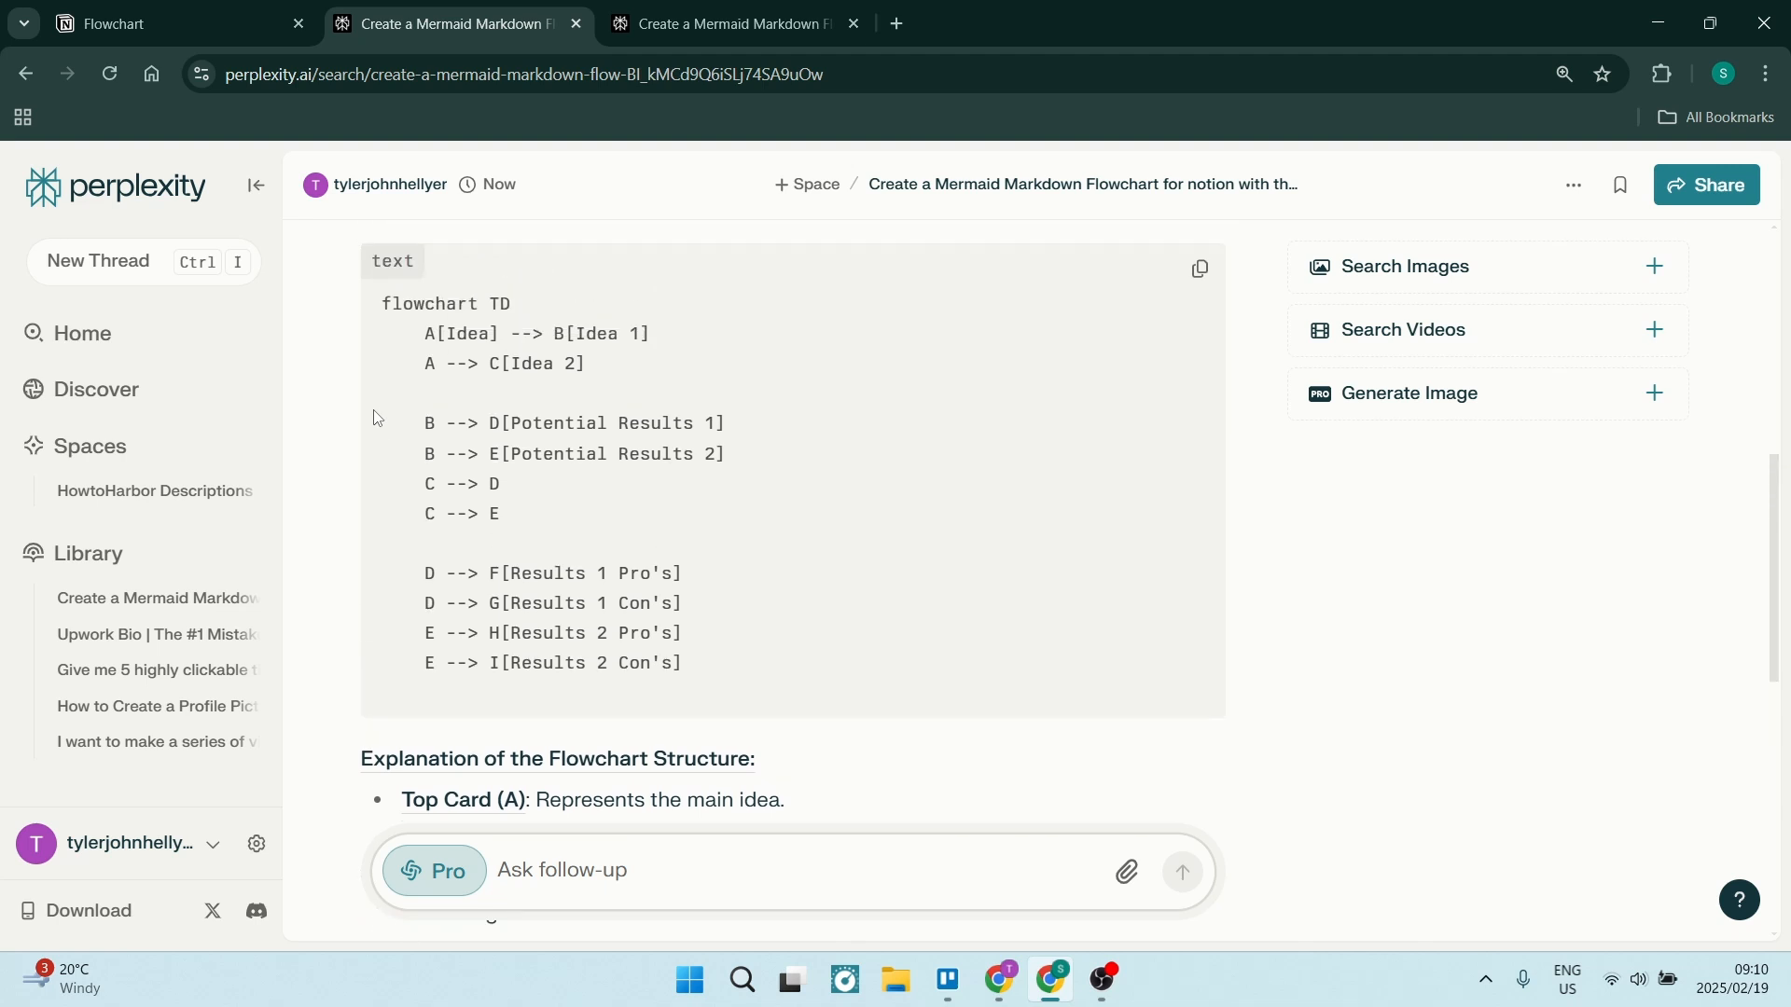
left_click(672, 27)
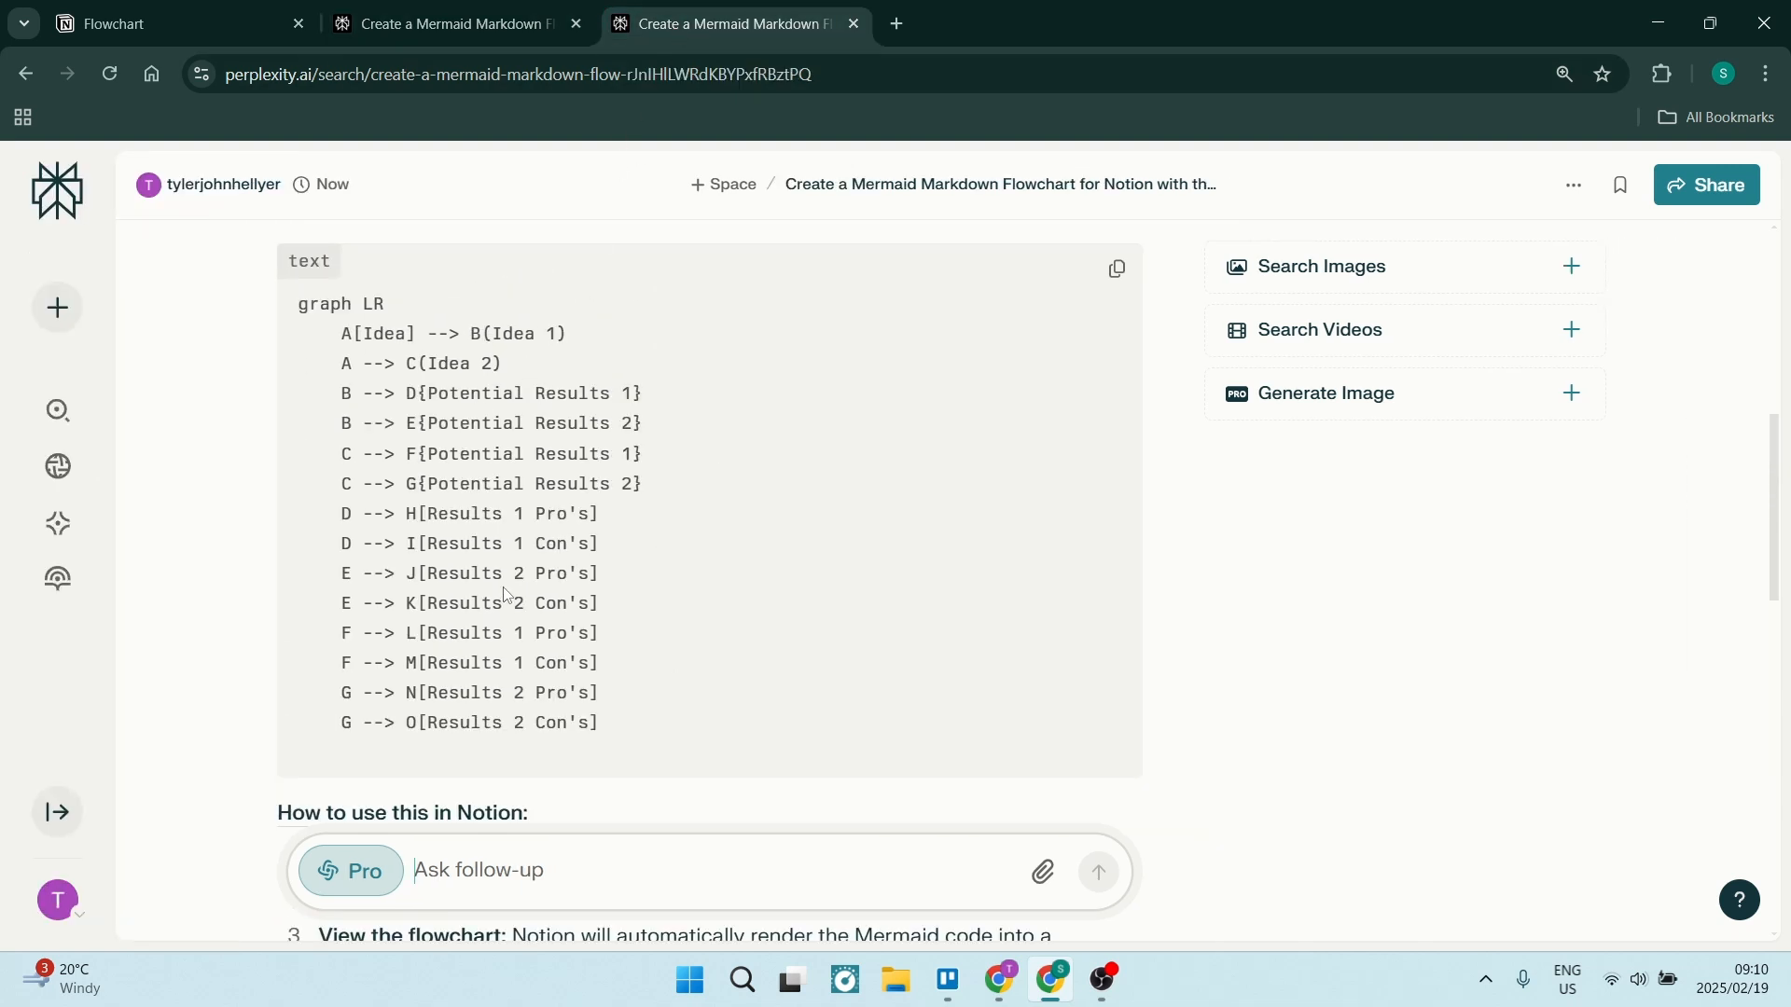
scroll(506, 592, "down", 6)
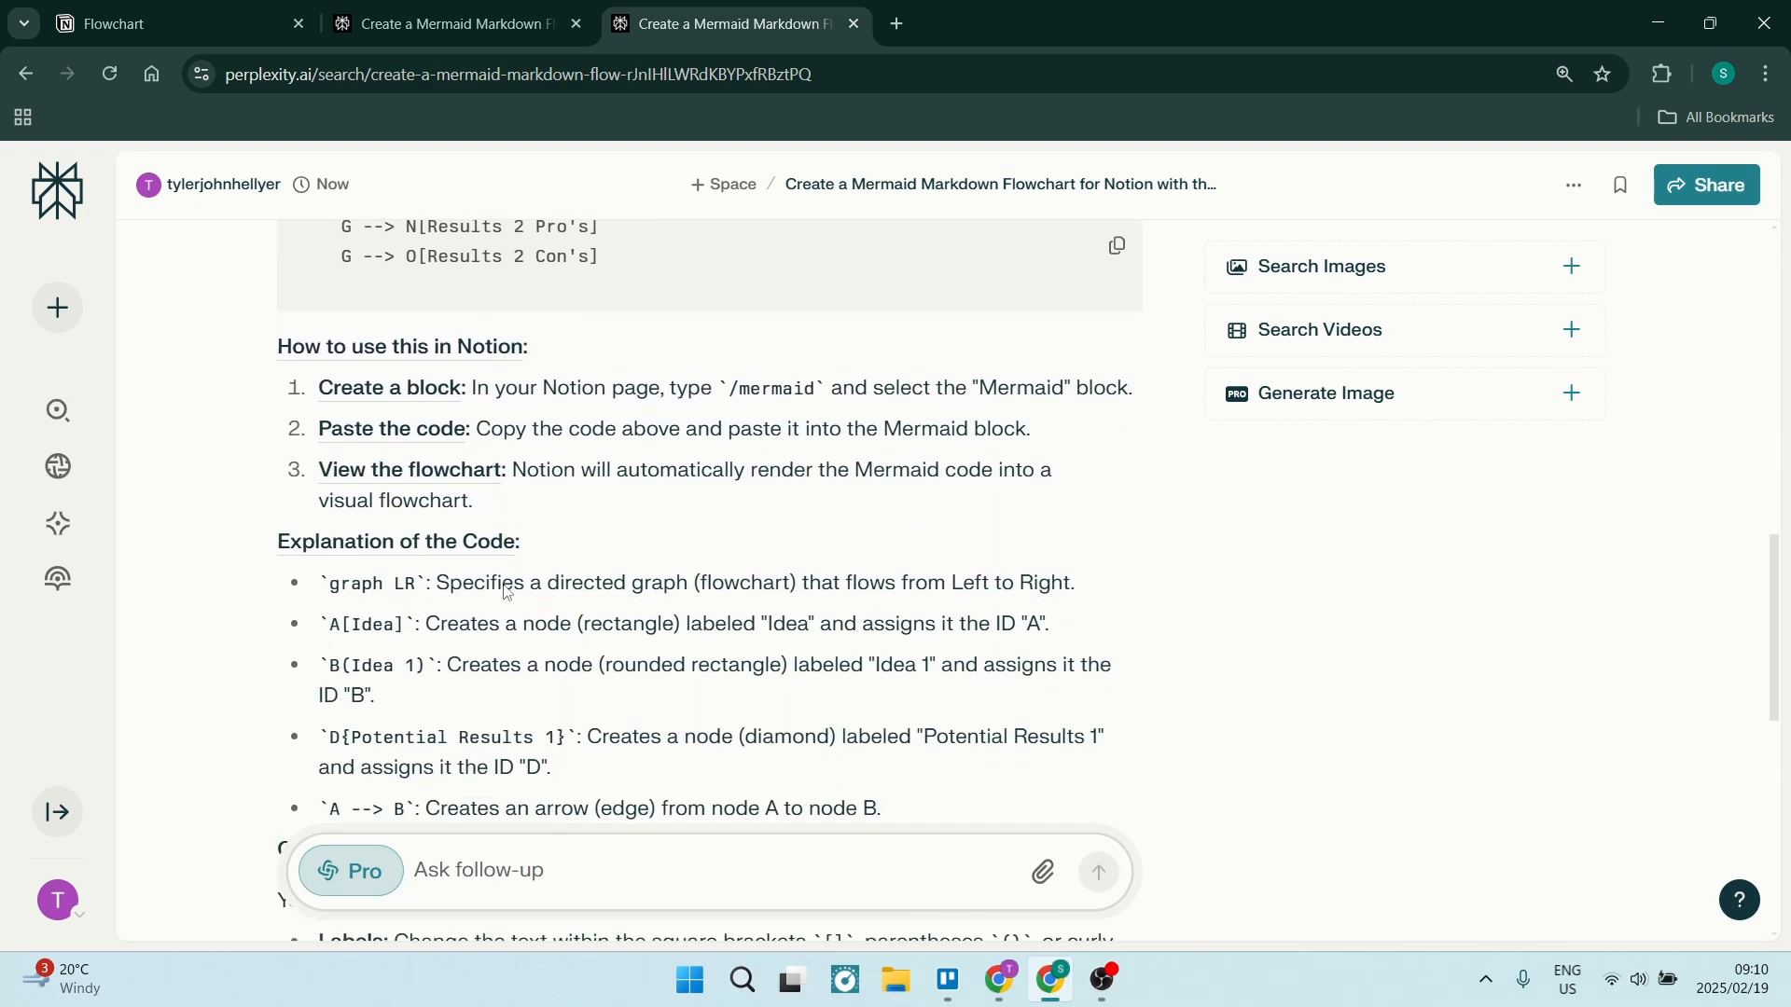
scroll(479, 416, "down", 6)
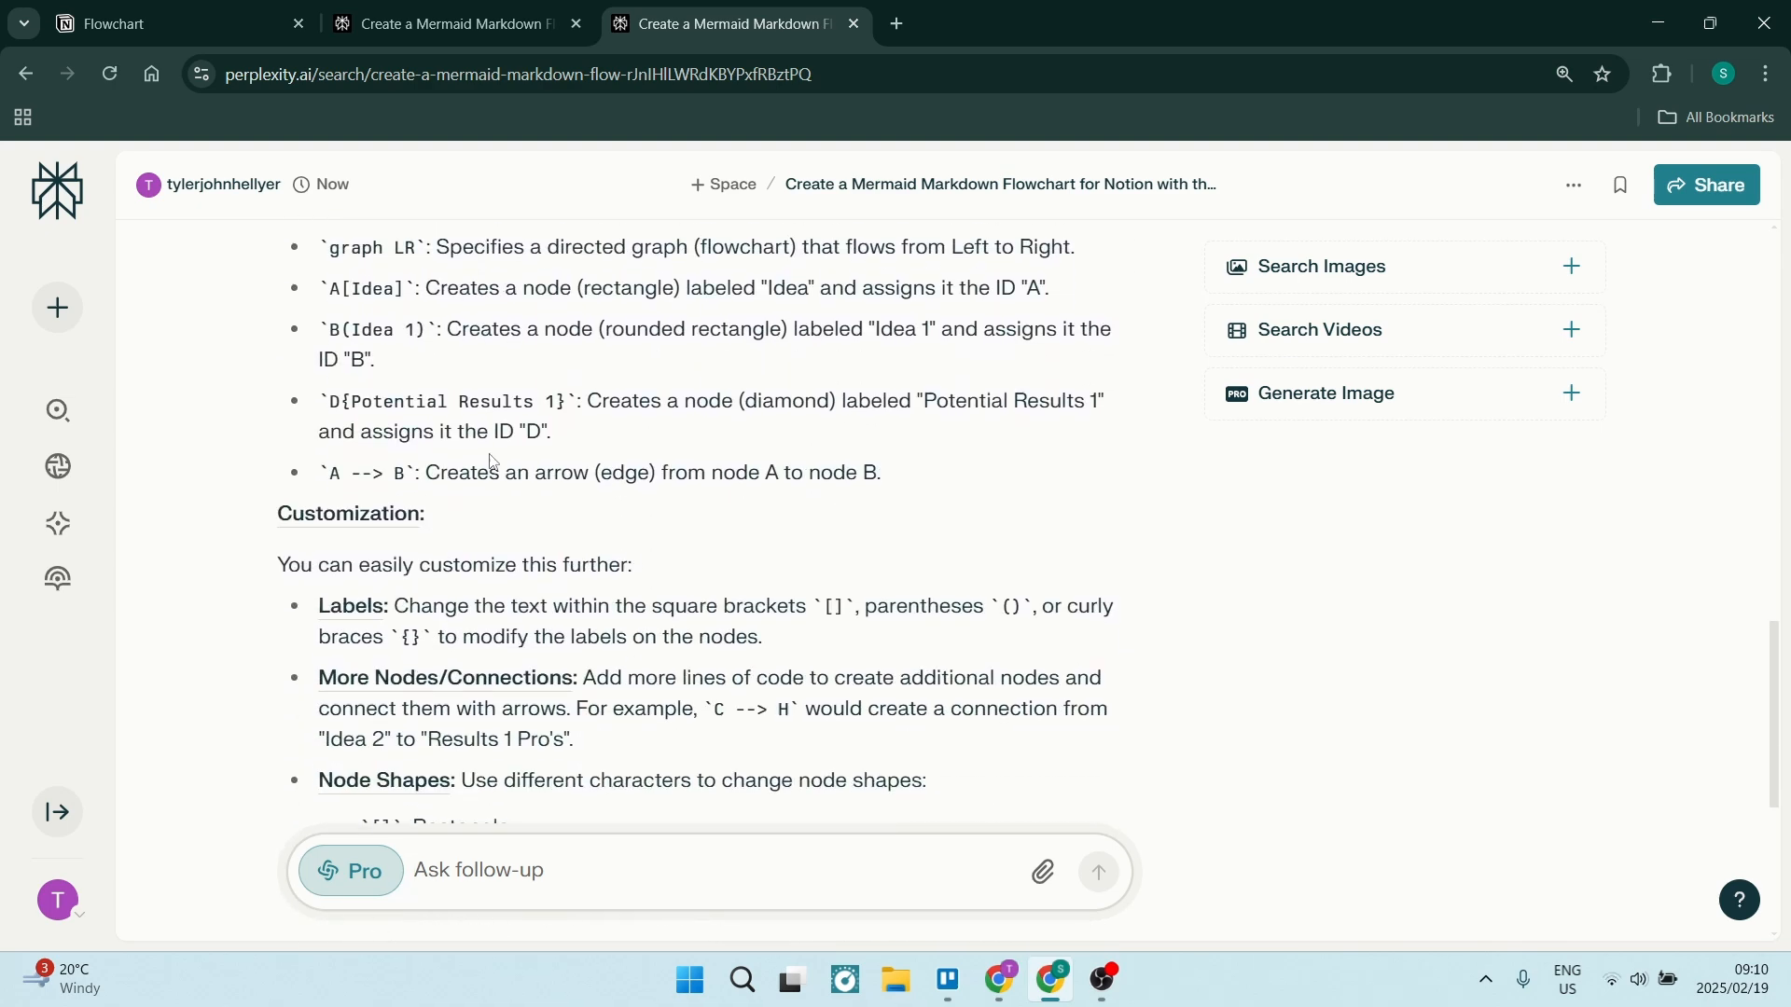
Copy the graph LR code from the Perplexity answer and paste it into the empty Mermaid block on the Notion Flowchart page
scroll(491, 523, "up", 7)
scroll(492, 523, "up", 7)
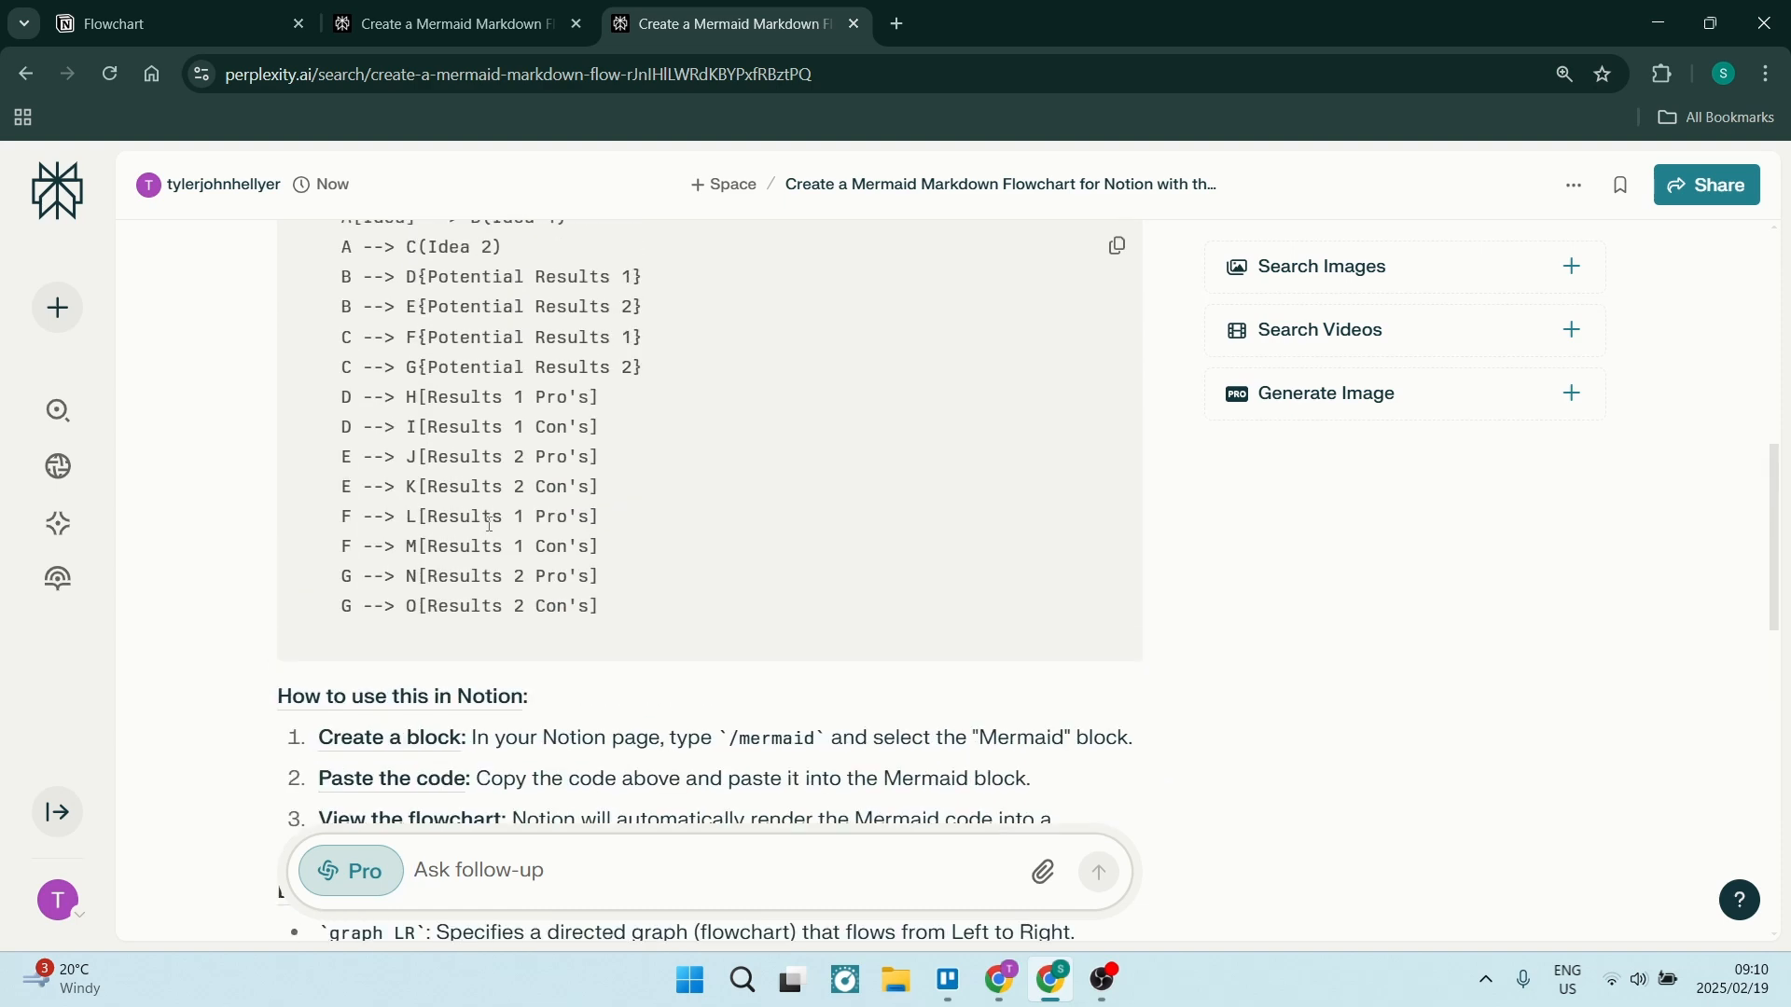
left_click(1118, 390)
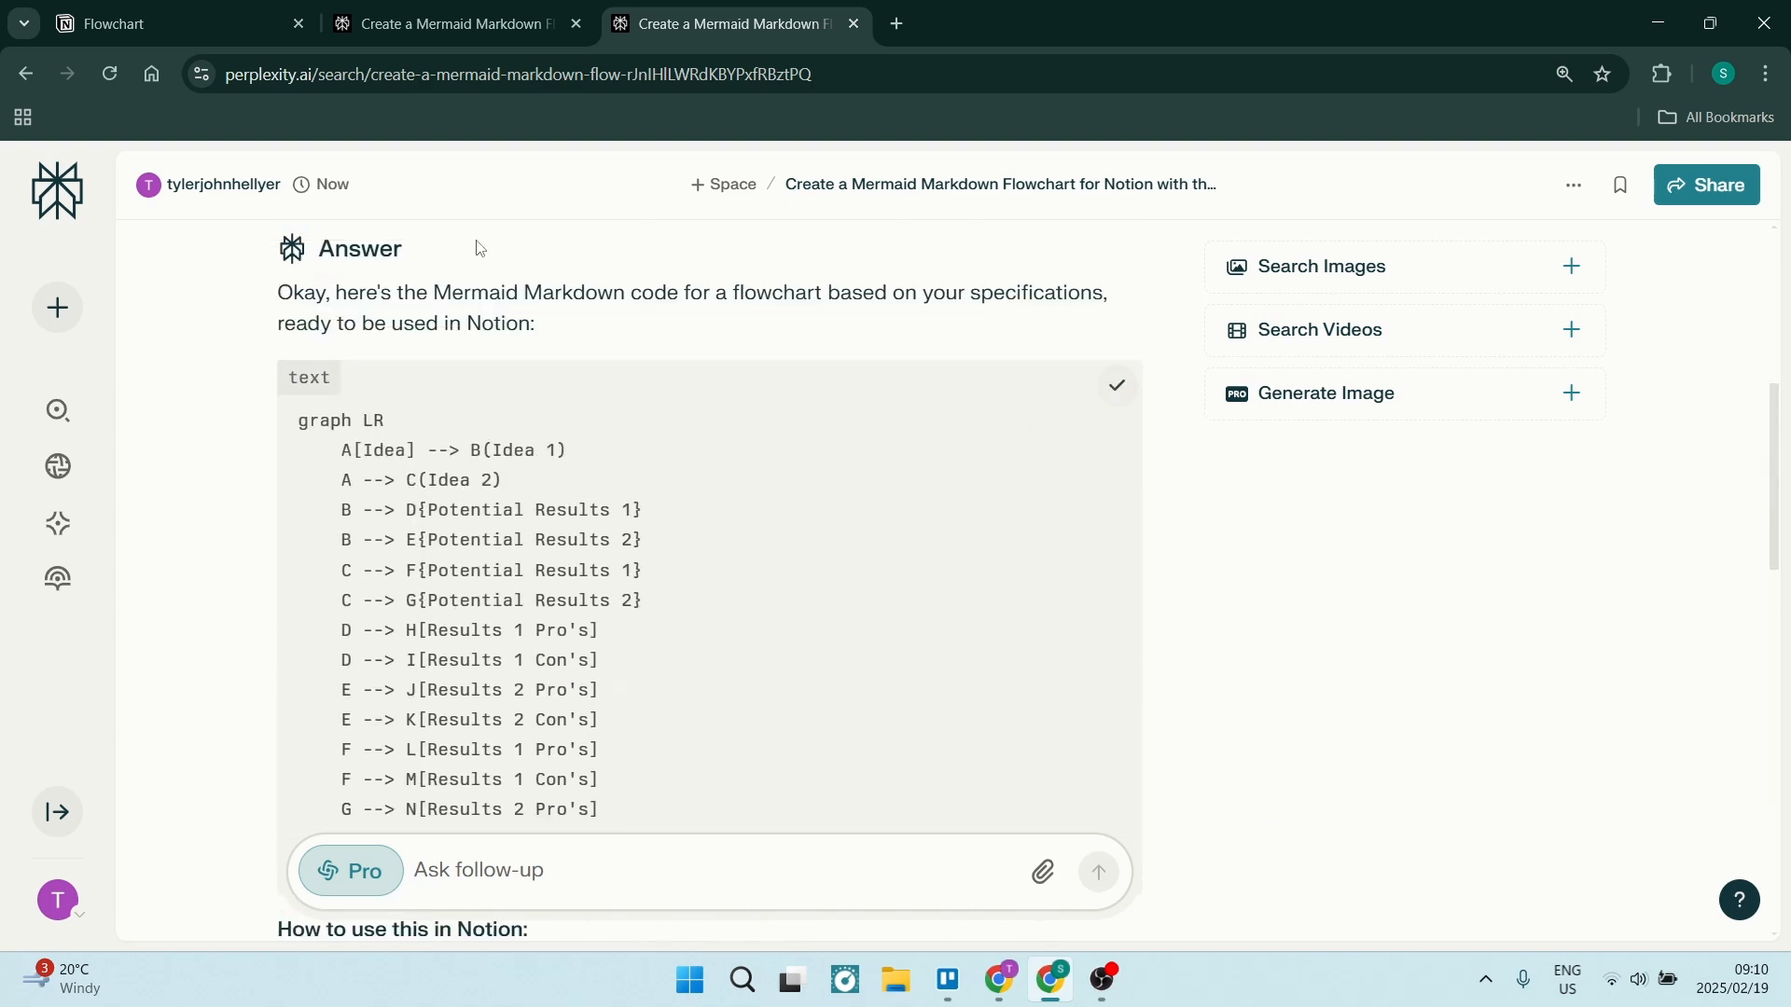
left_click(154, 18)
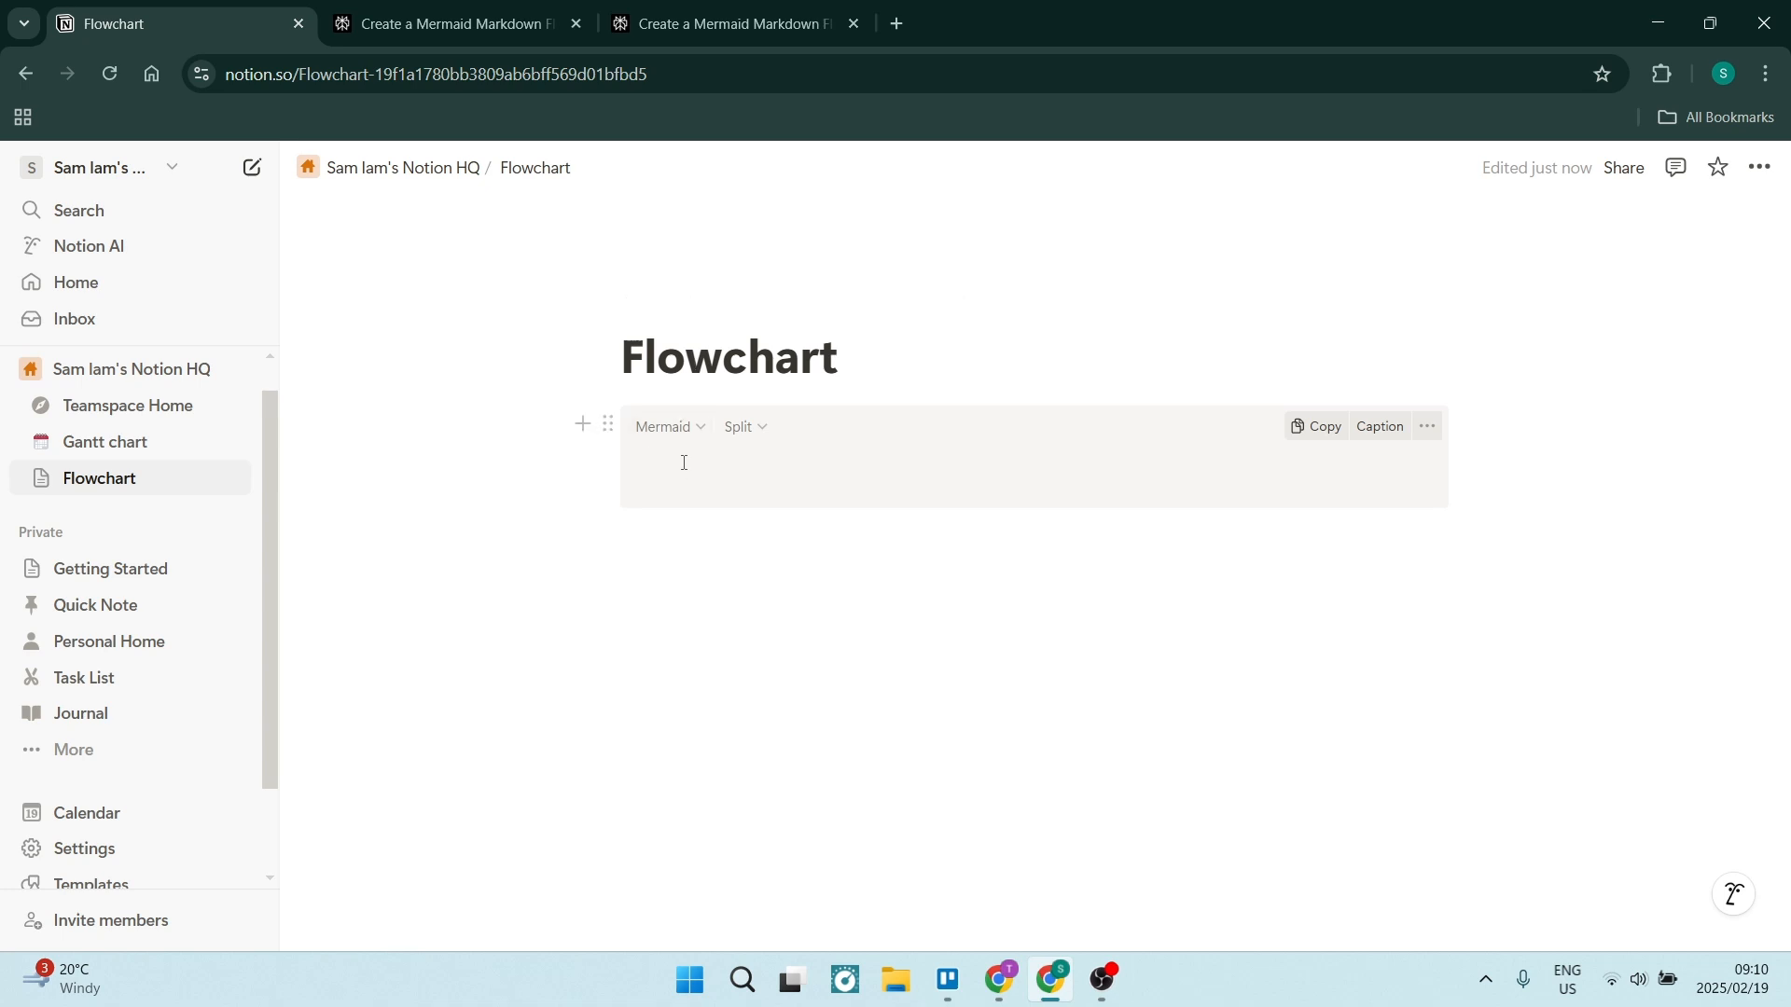
key("ctrl+v")
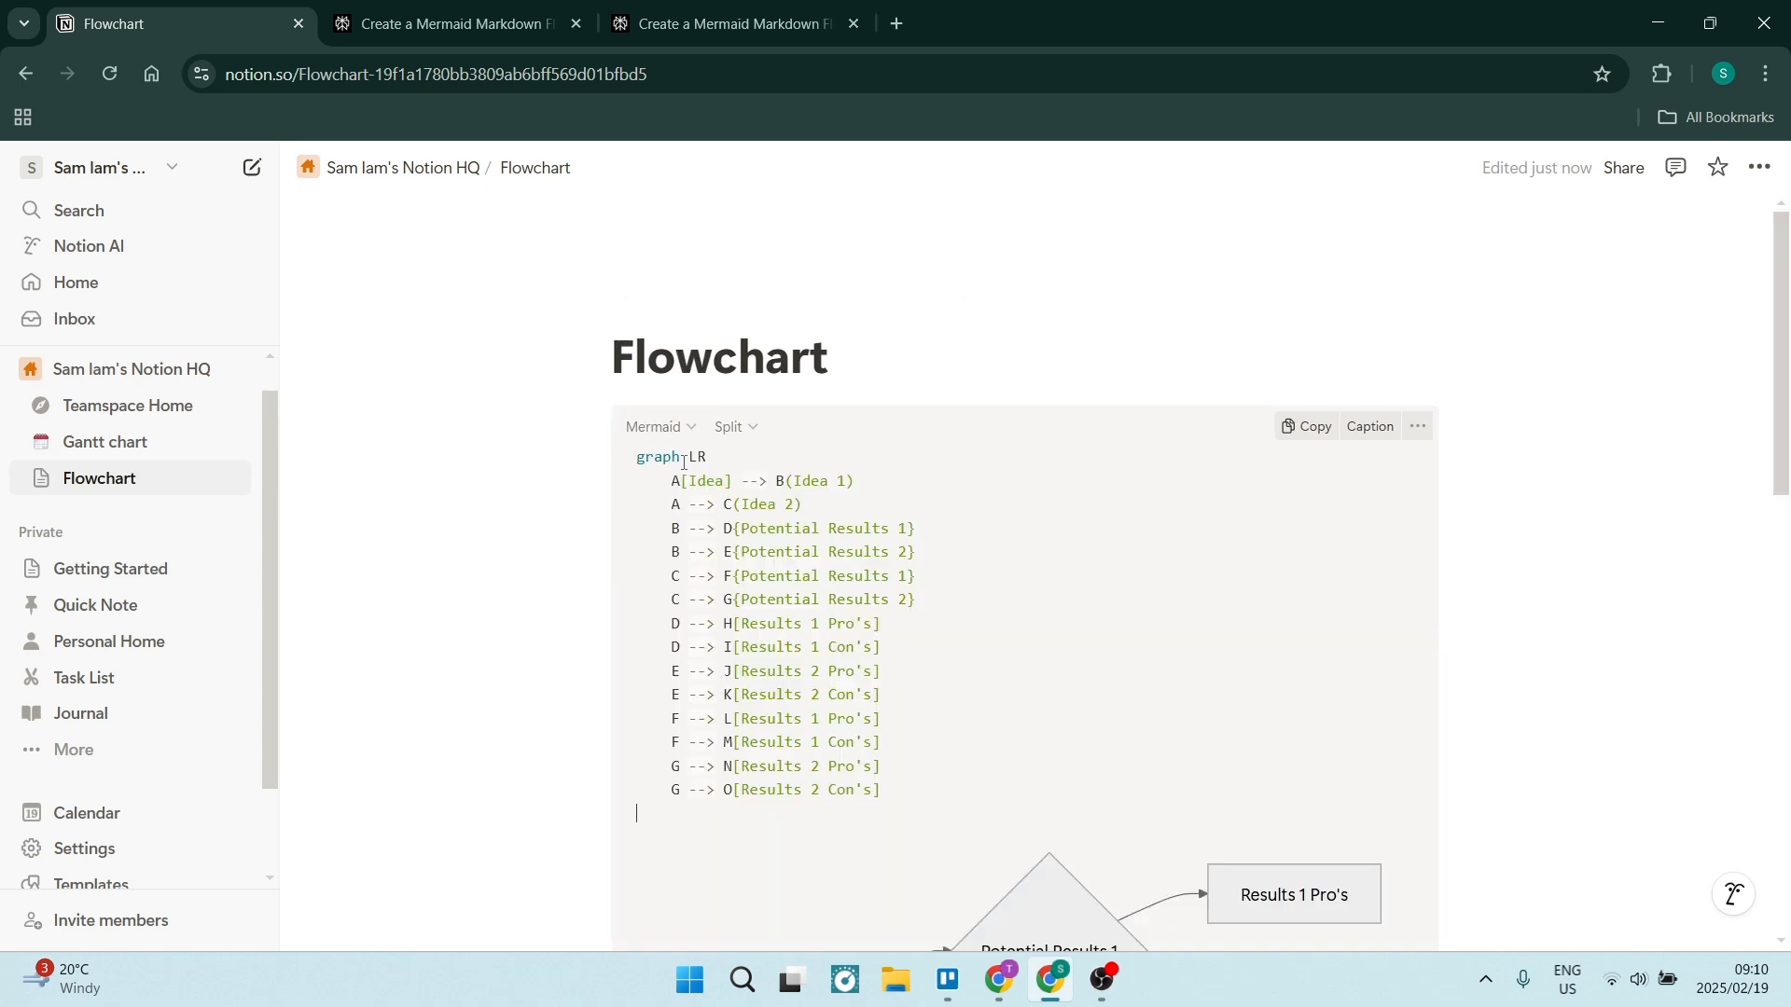
Examine the rendered left-to-right flowchart from the Idea card through both ideas and potential results to their Pro's and Con's
scroll(855, 666, "down", 6)
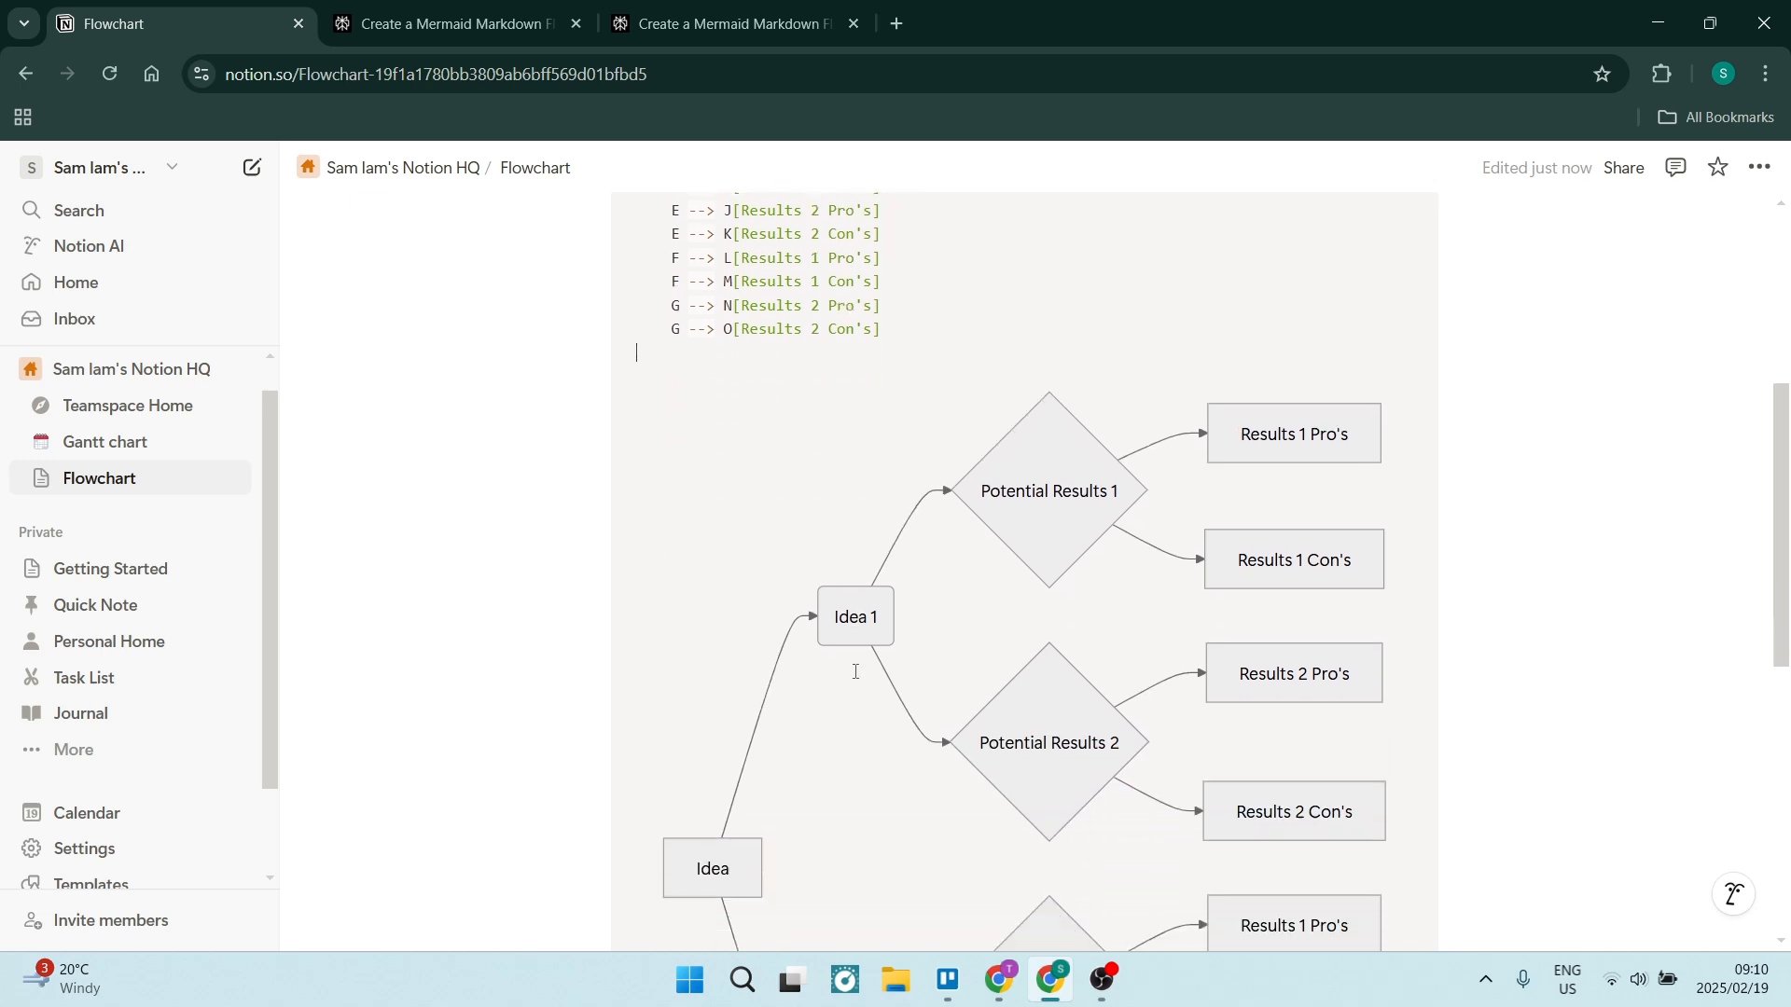
scroll(866, 669, "down", 3)
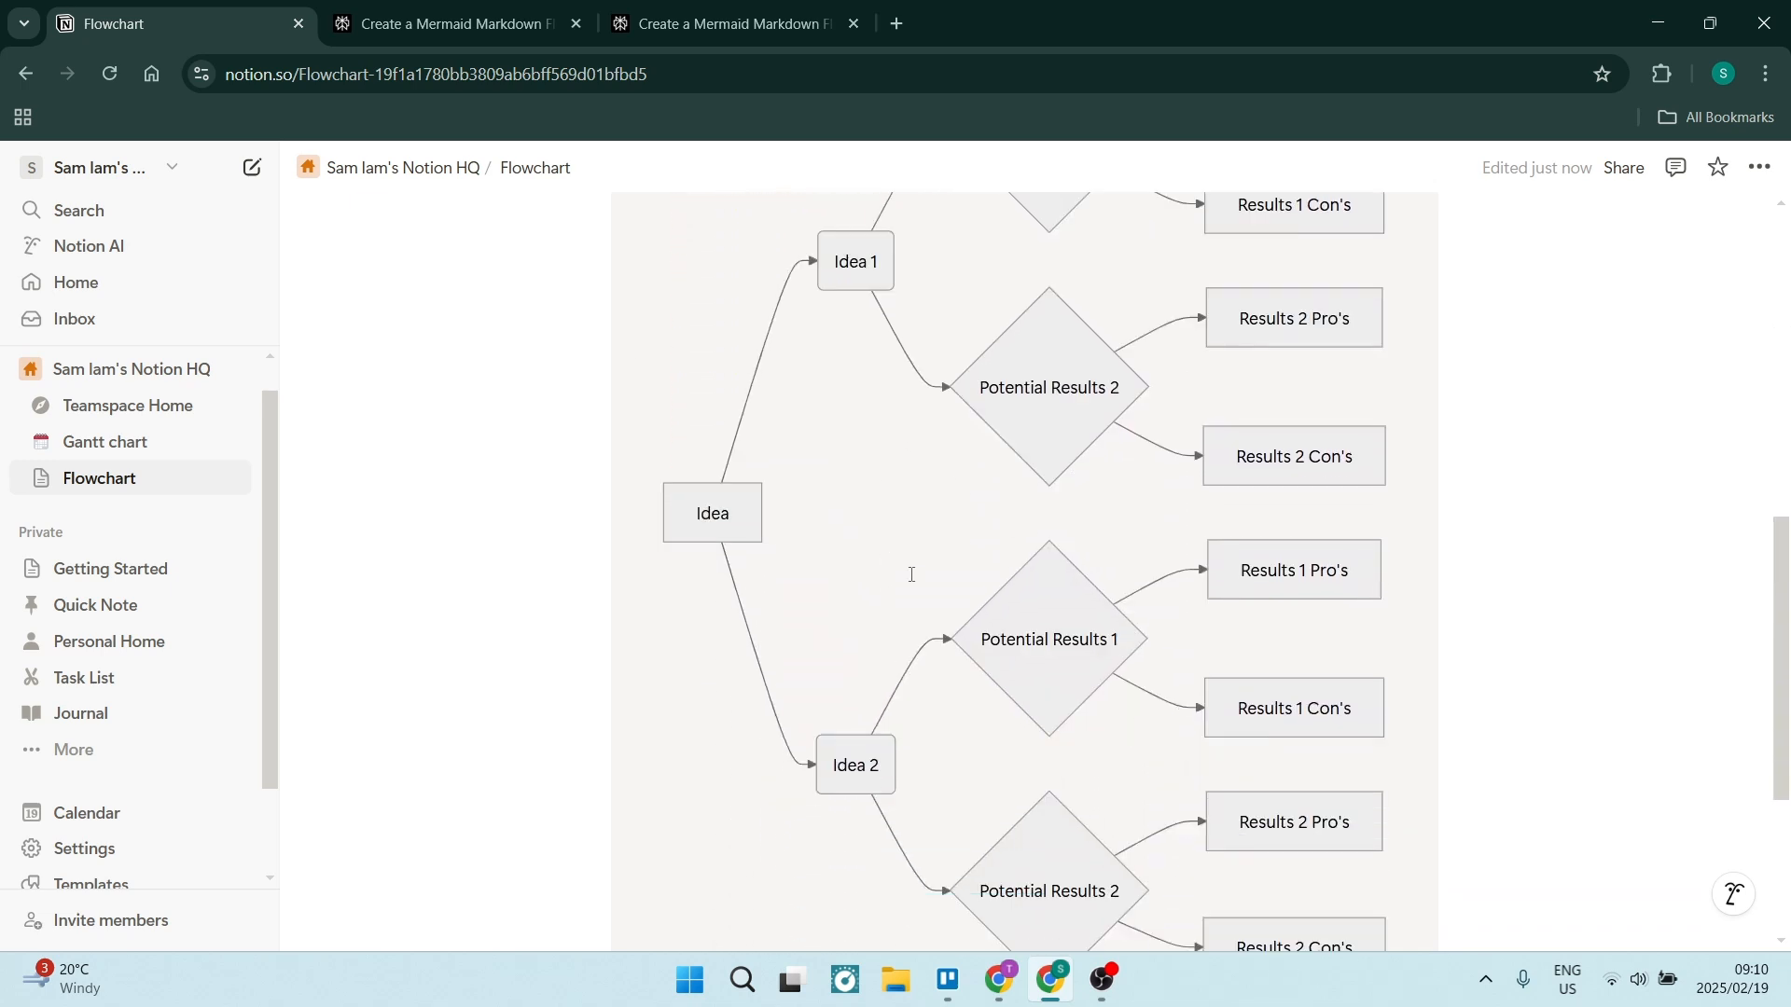
key("ctrl+minus")
key("ctrl+minus")
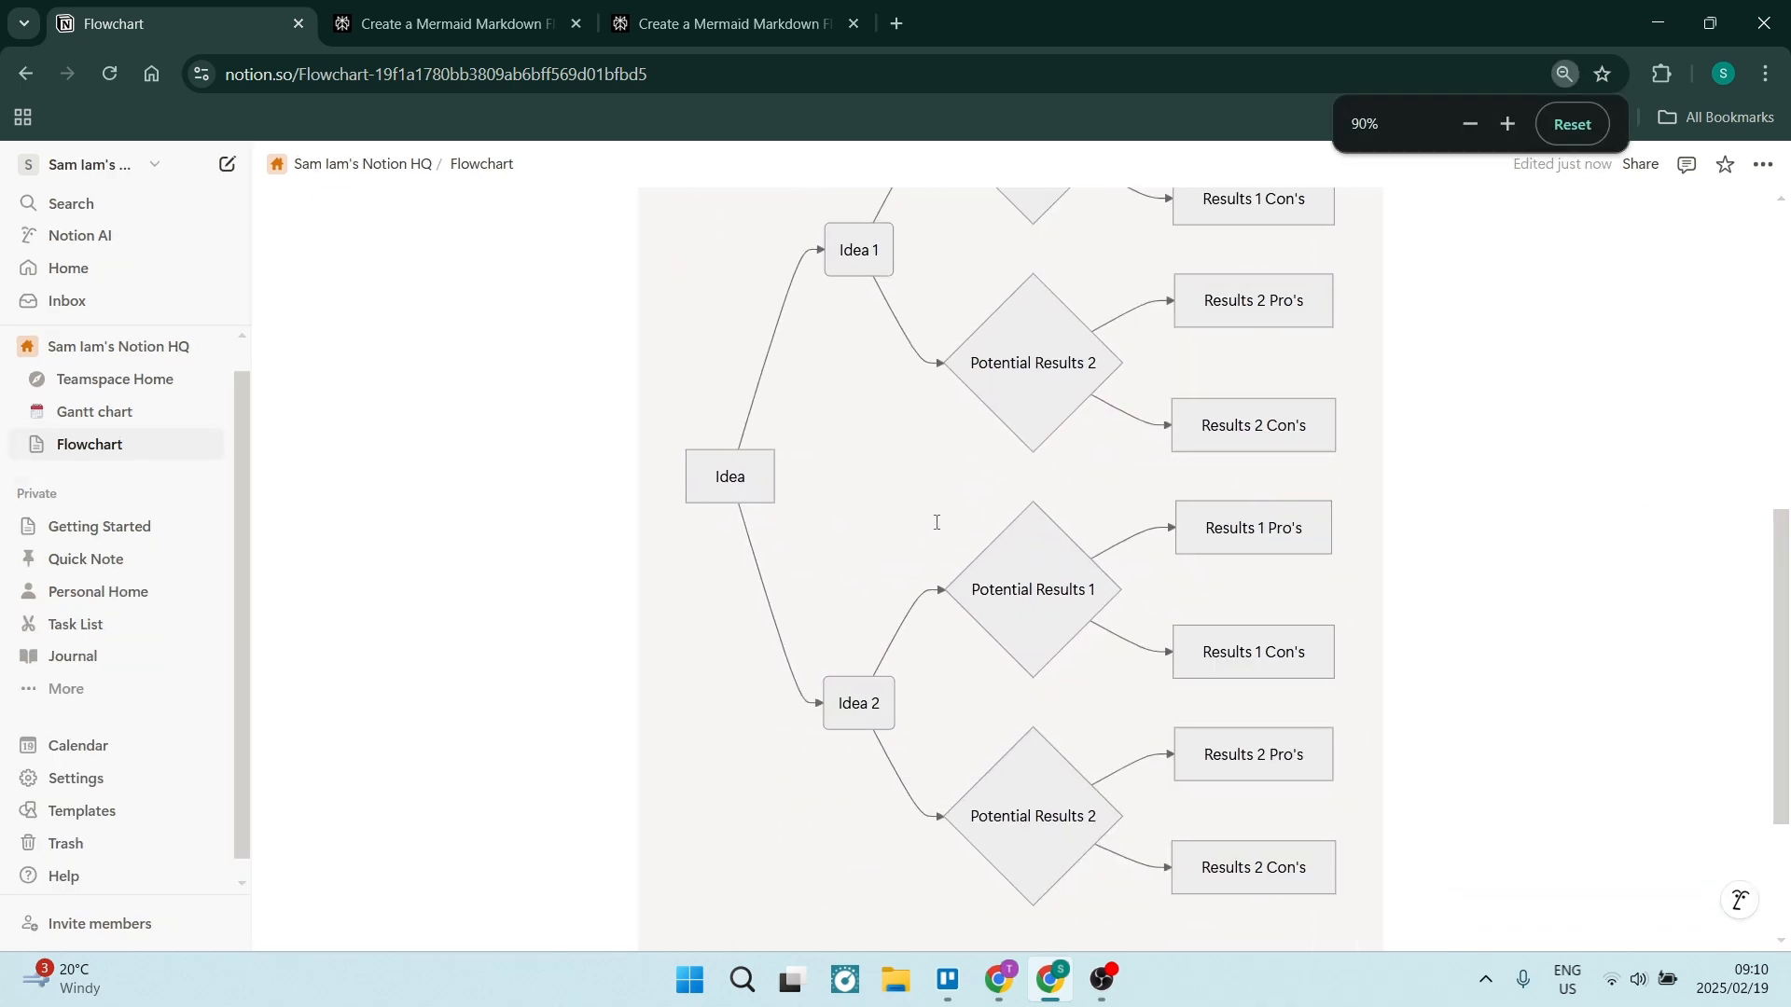
scroll(1002, 468, "down", 2)
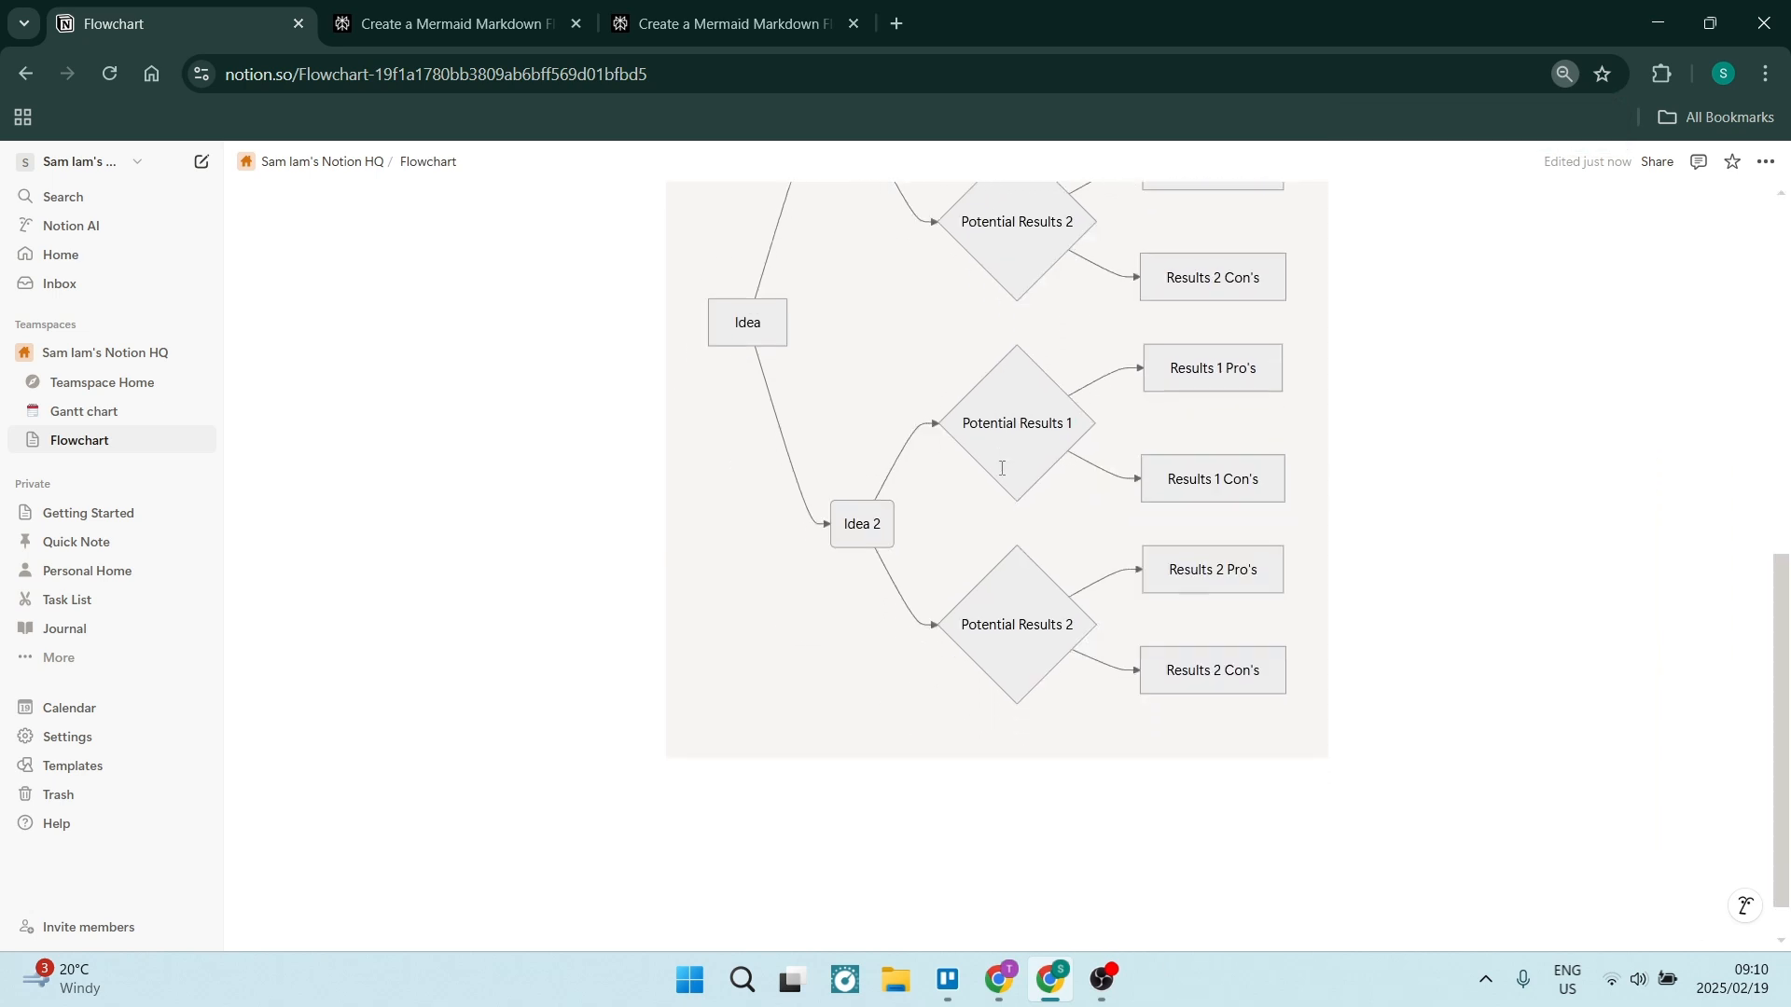
scroll(998, 466, "up", 5)
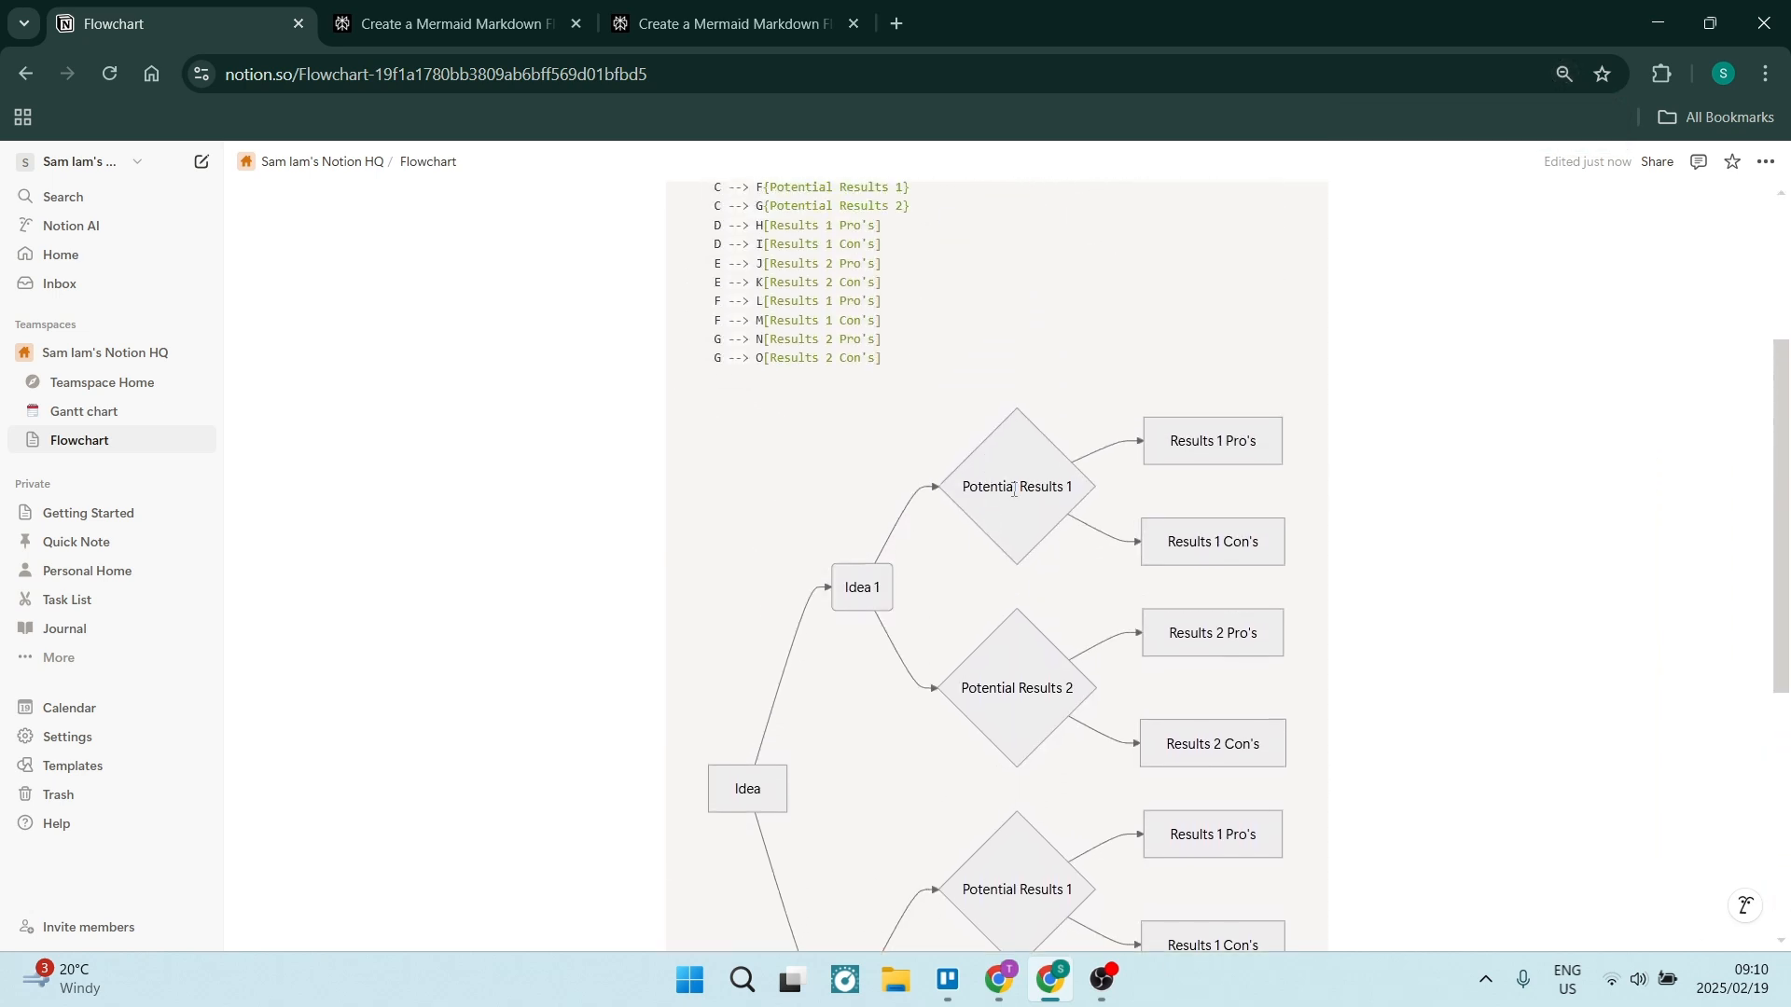
scroll(1016, 503, "down", 5)
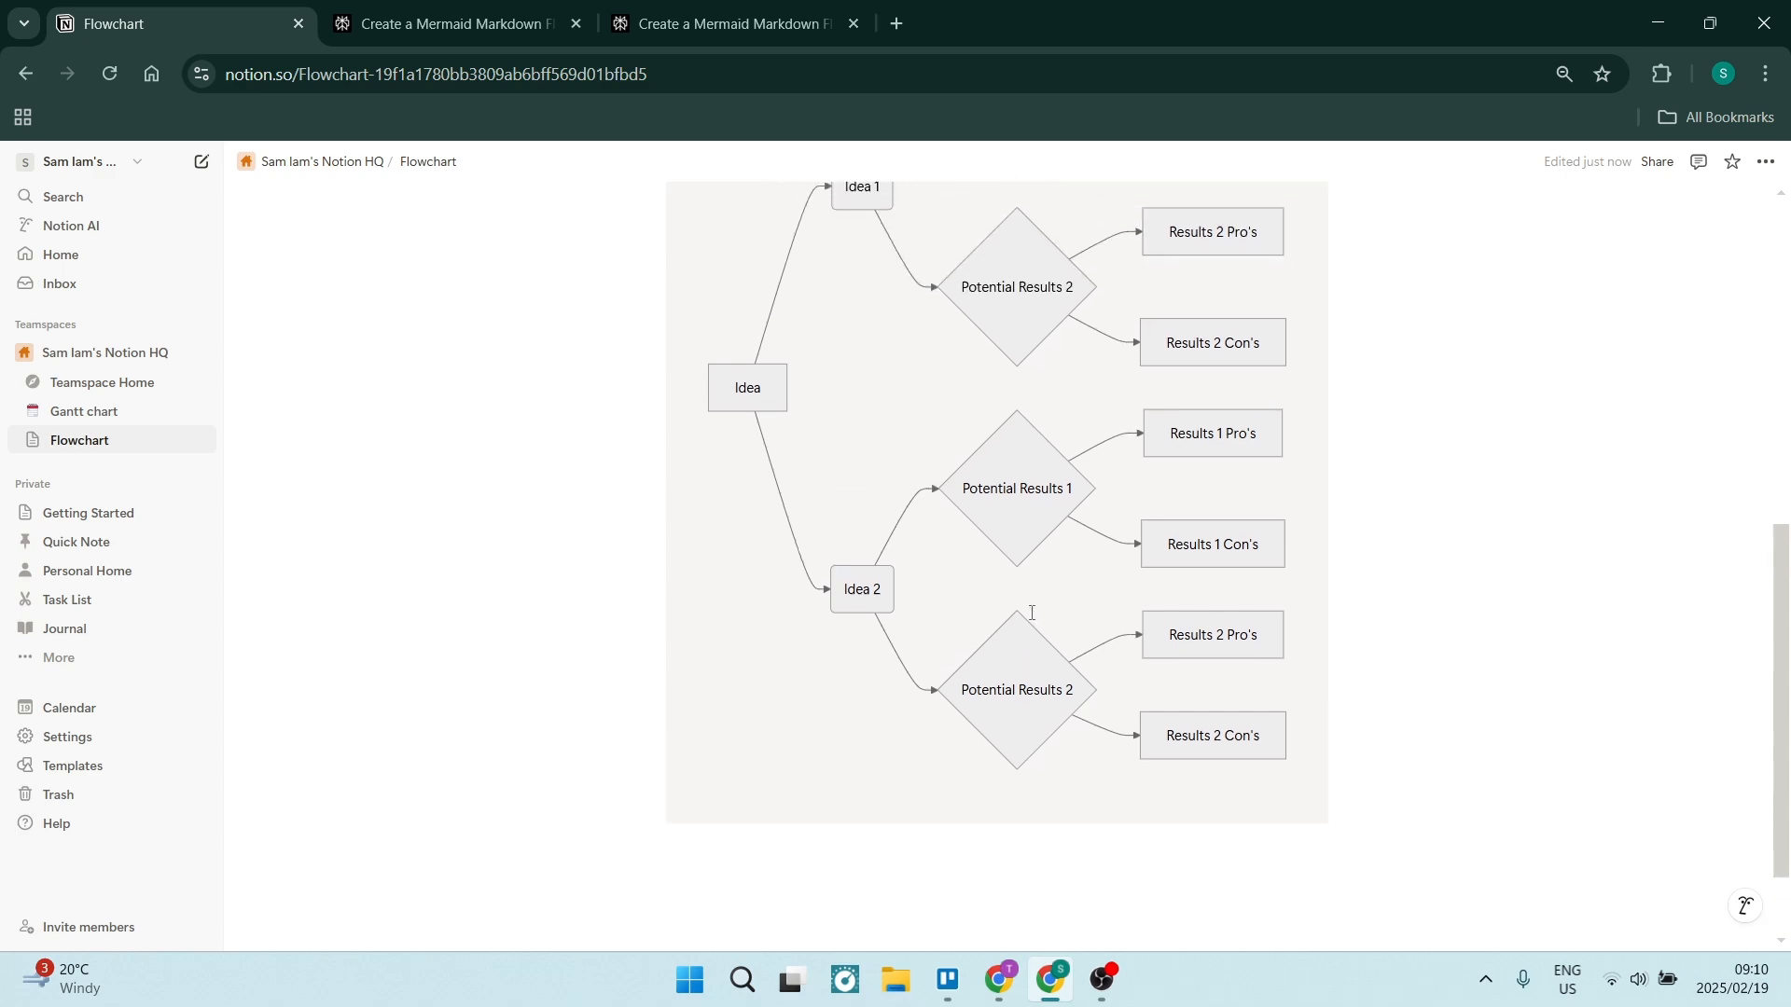
scroll(1031, 613, "up", 6)
scroll(1041, 614, "down", 4)
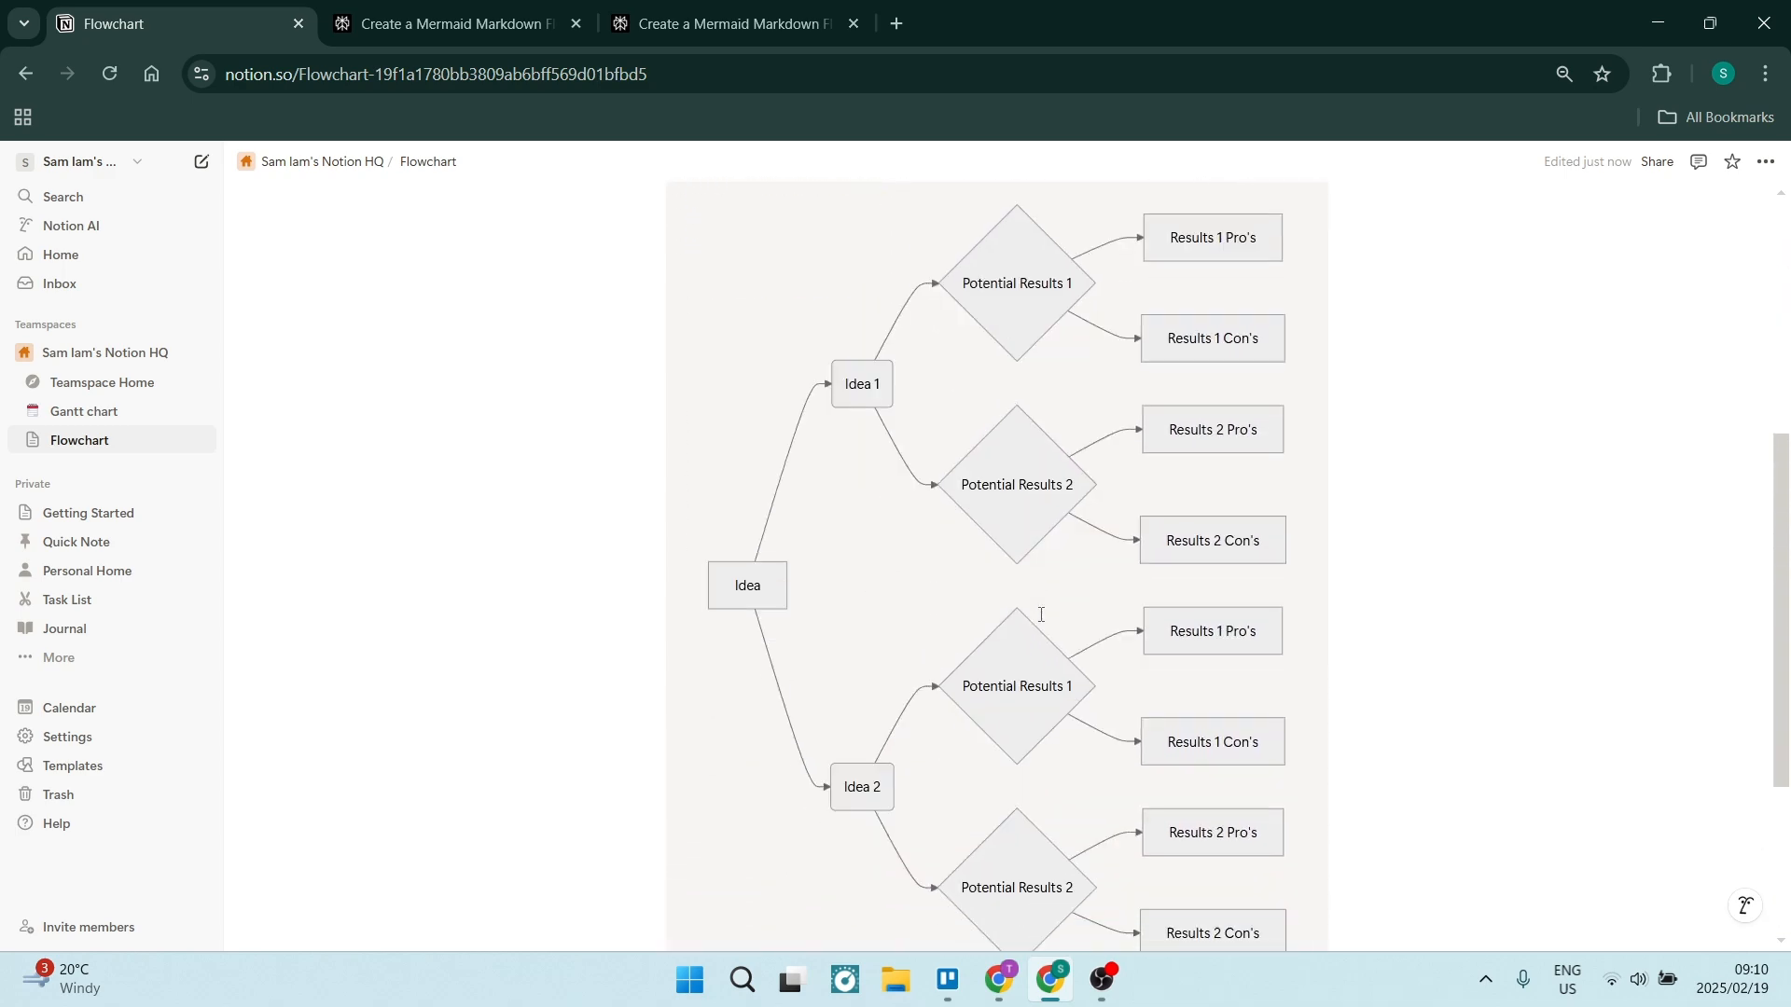
scroll(1040, 615, "up", 5)
Switch to the first Perplexity thread, copy its flowchart TD code, and return to the Notion page
left_click(448, 23)
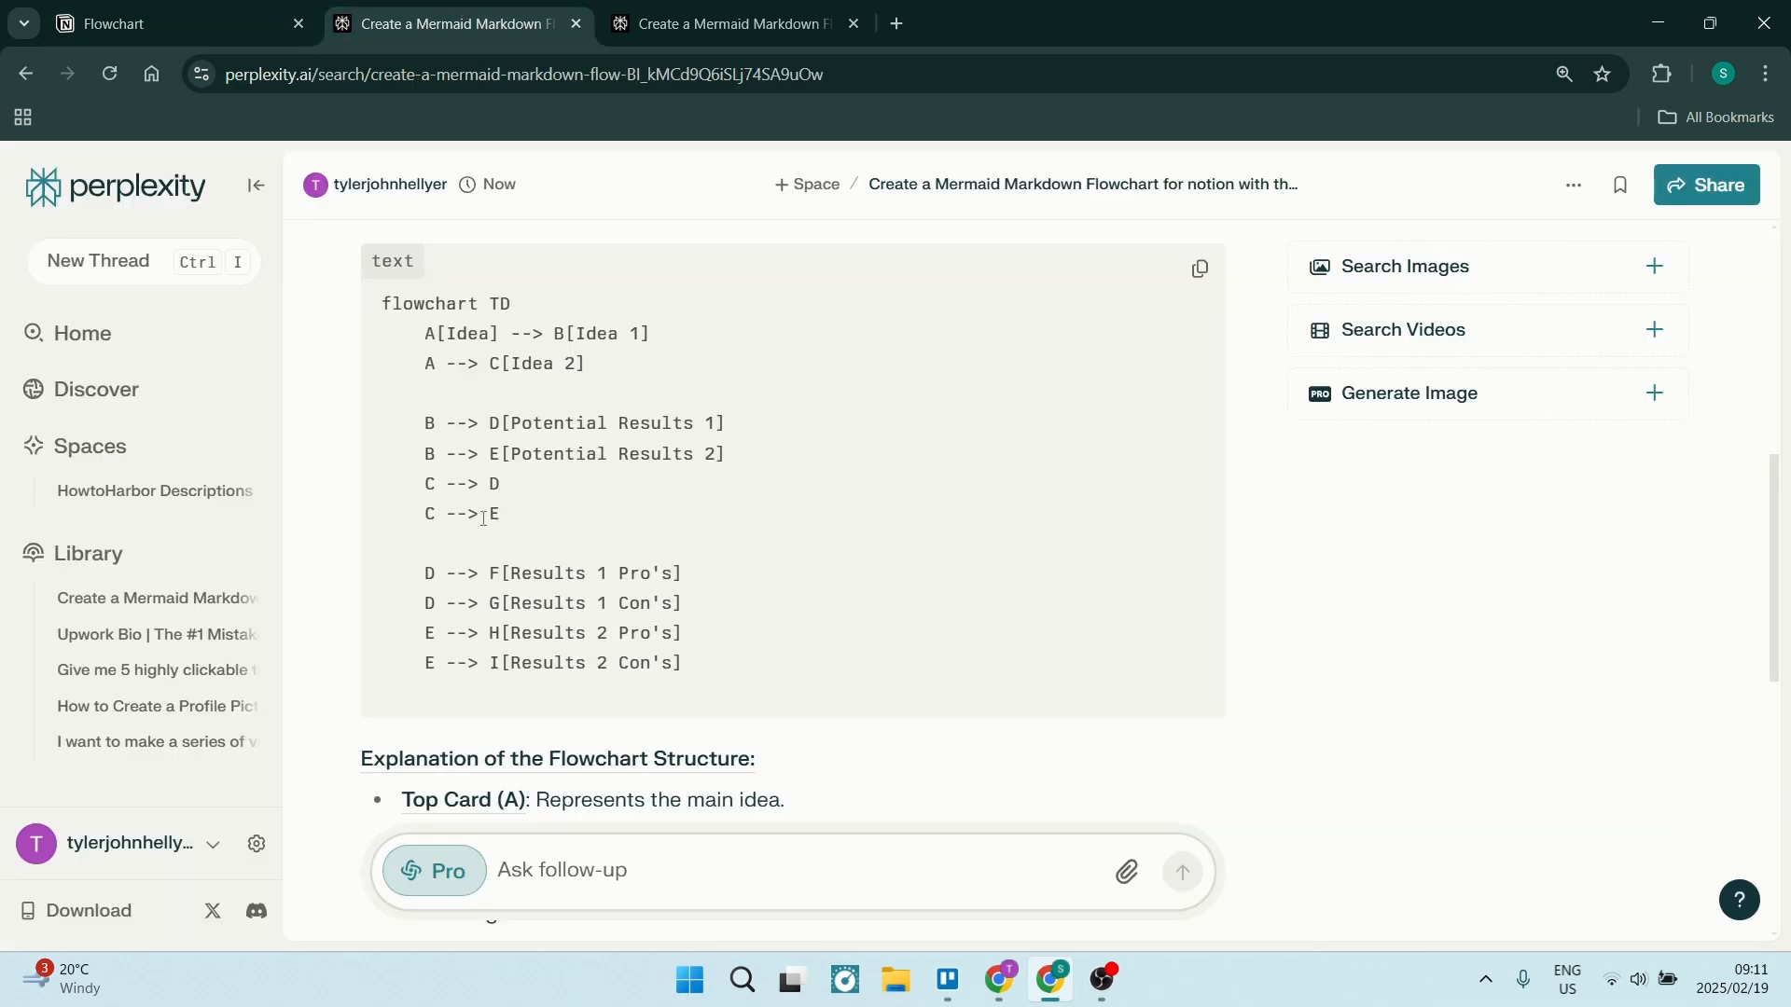
left_click(1200, 280)
left_click(210, 26)
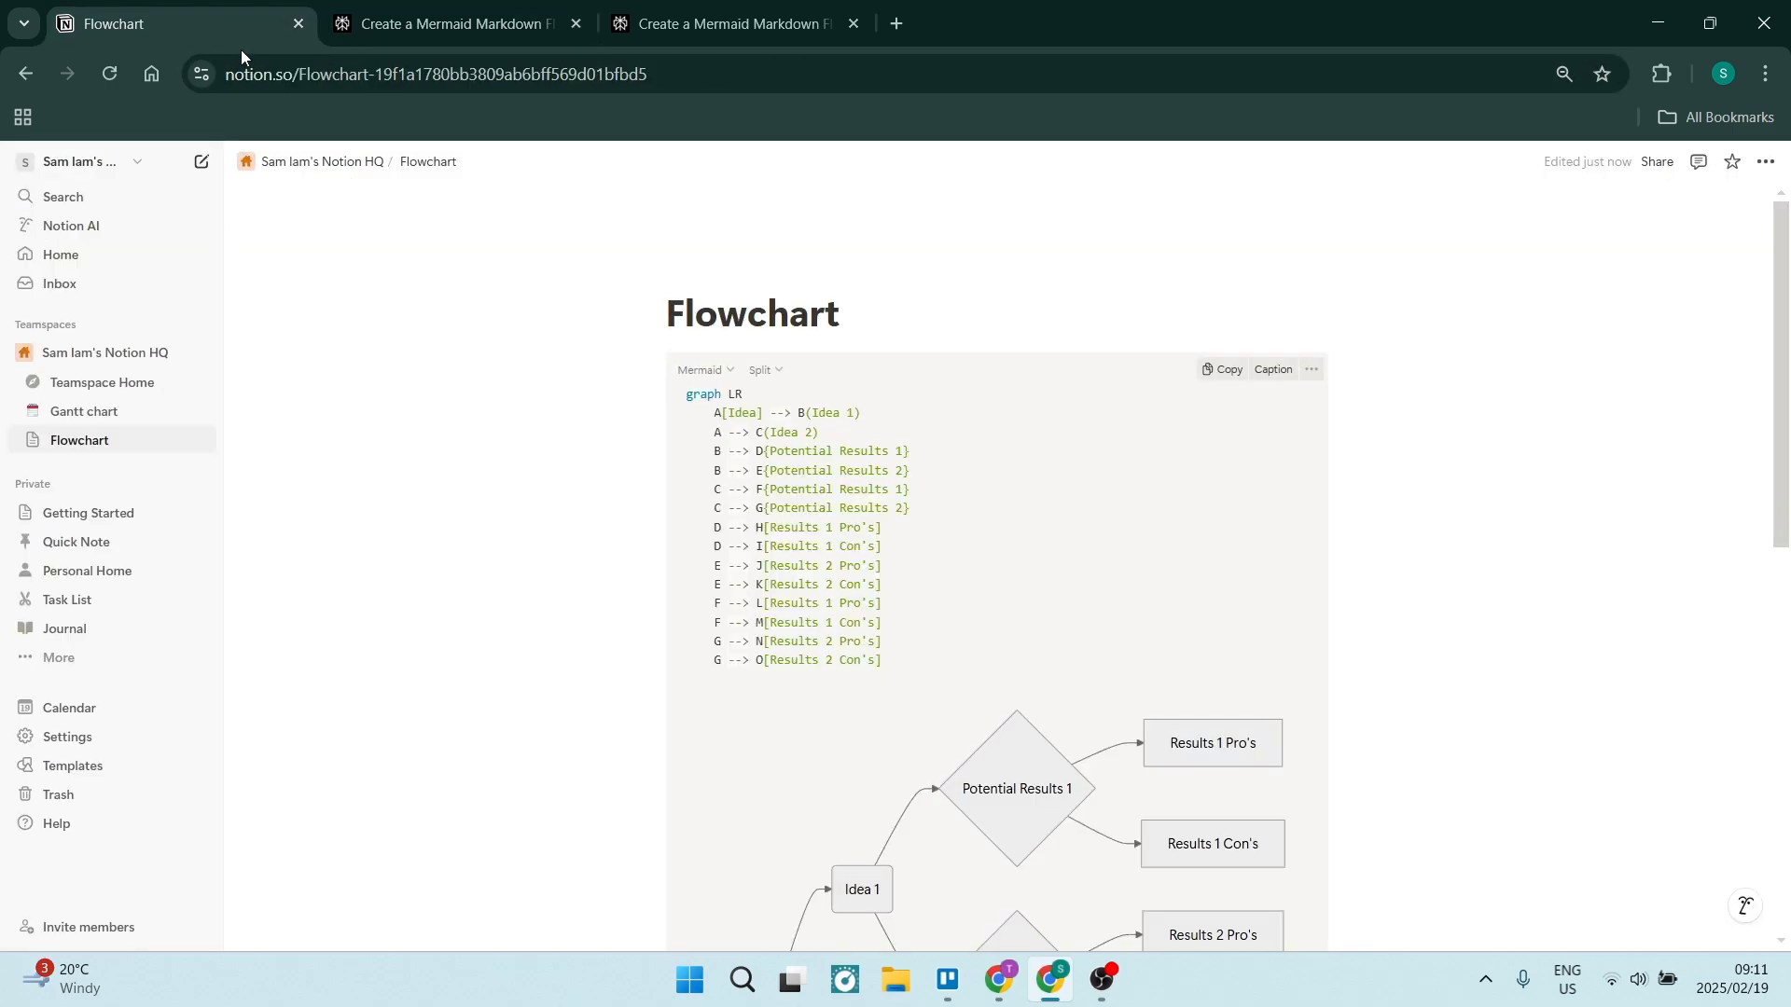
Insert a Mermaid code block below the first flowchart and paste the copied flowchart TD code into it
scroll(715, 408, "down", 15)
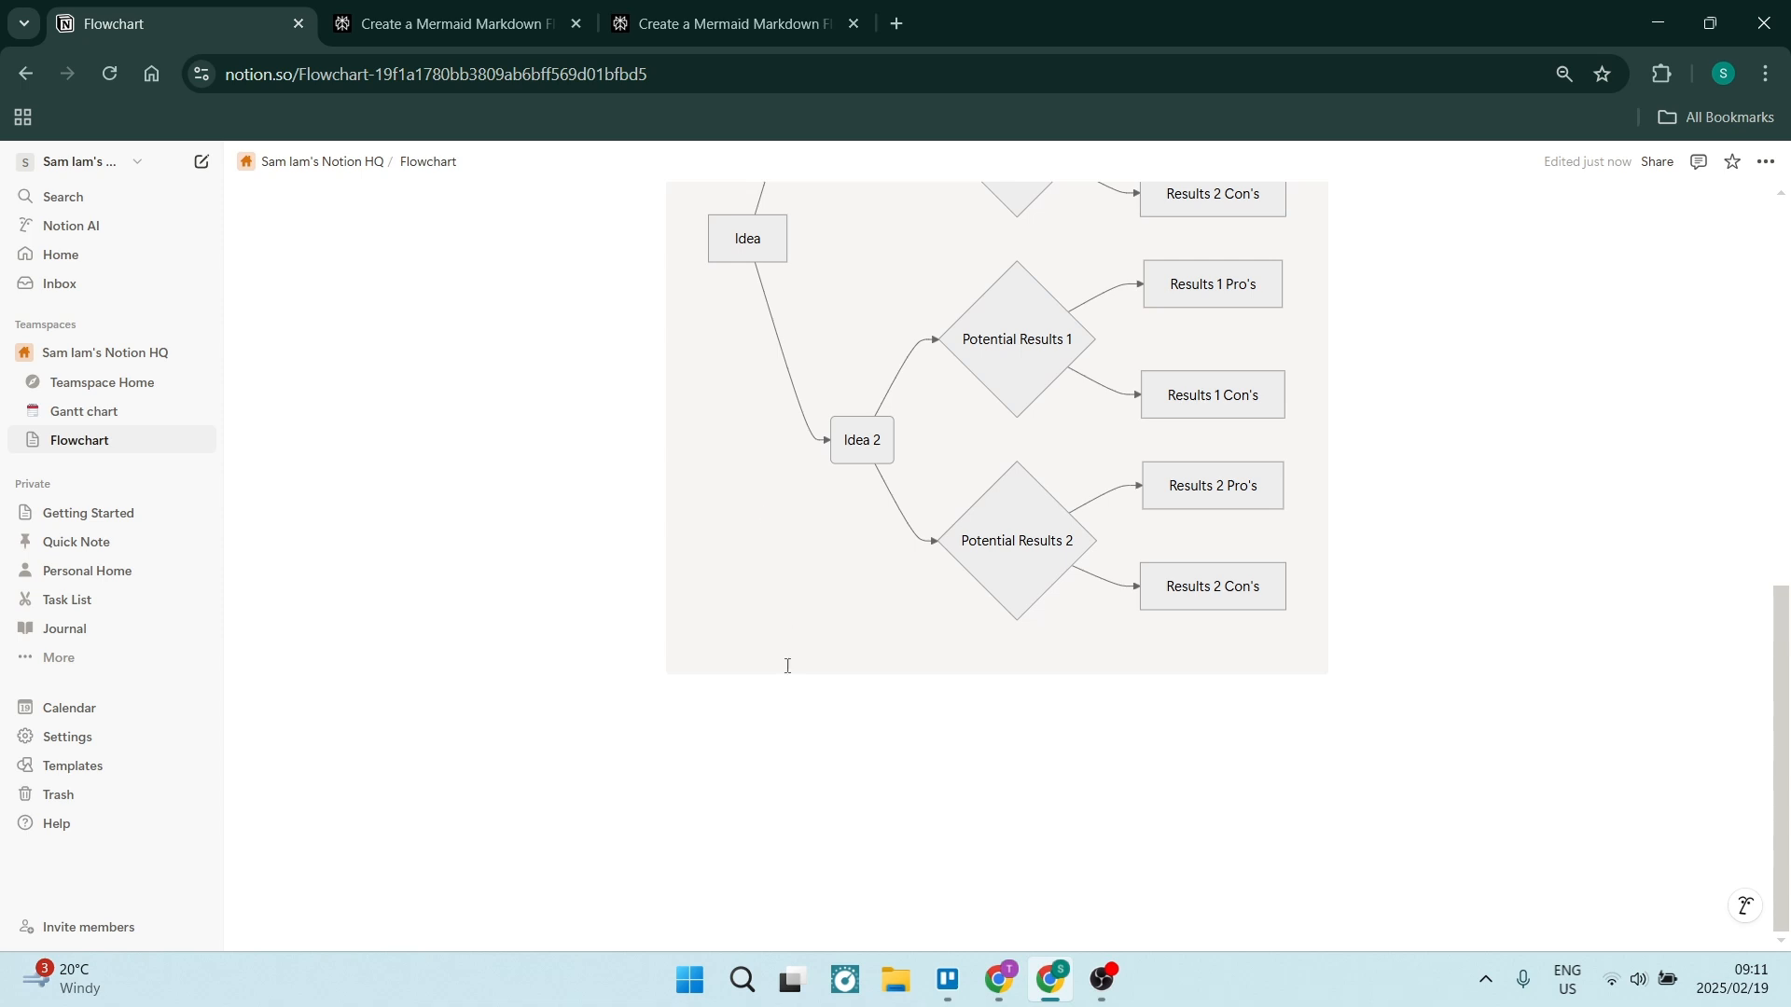
left_click(737, 704)
type("/code")
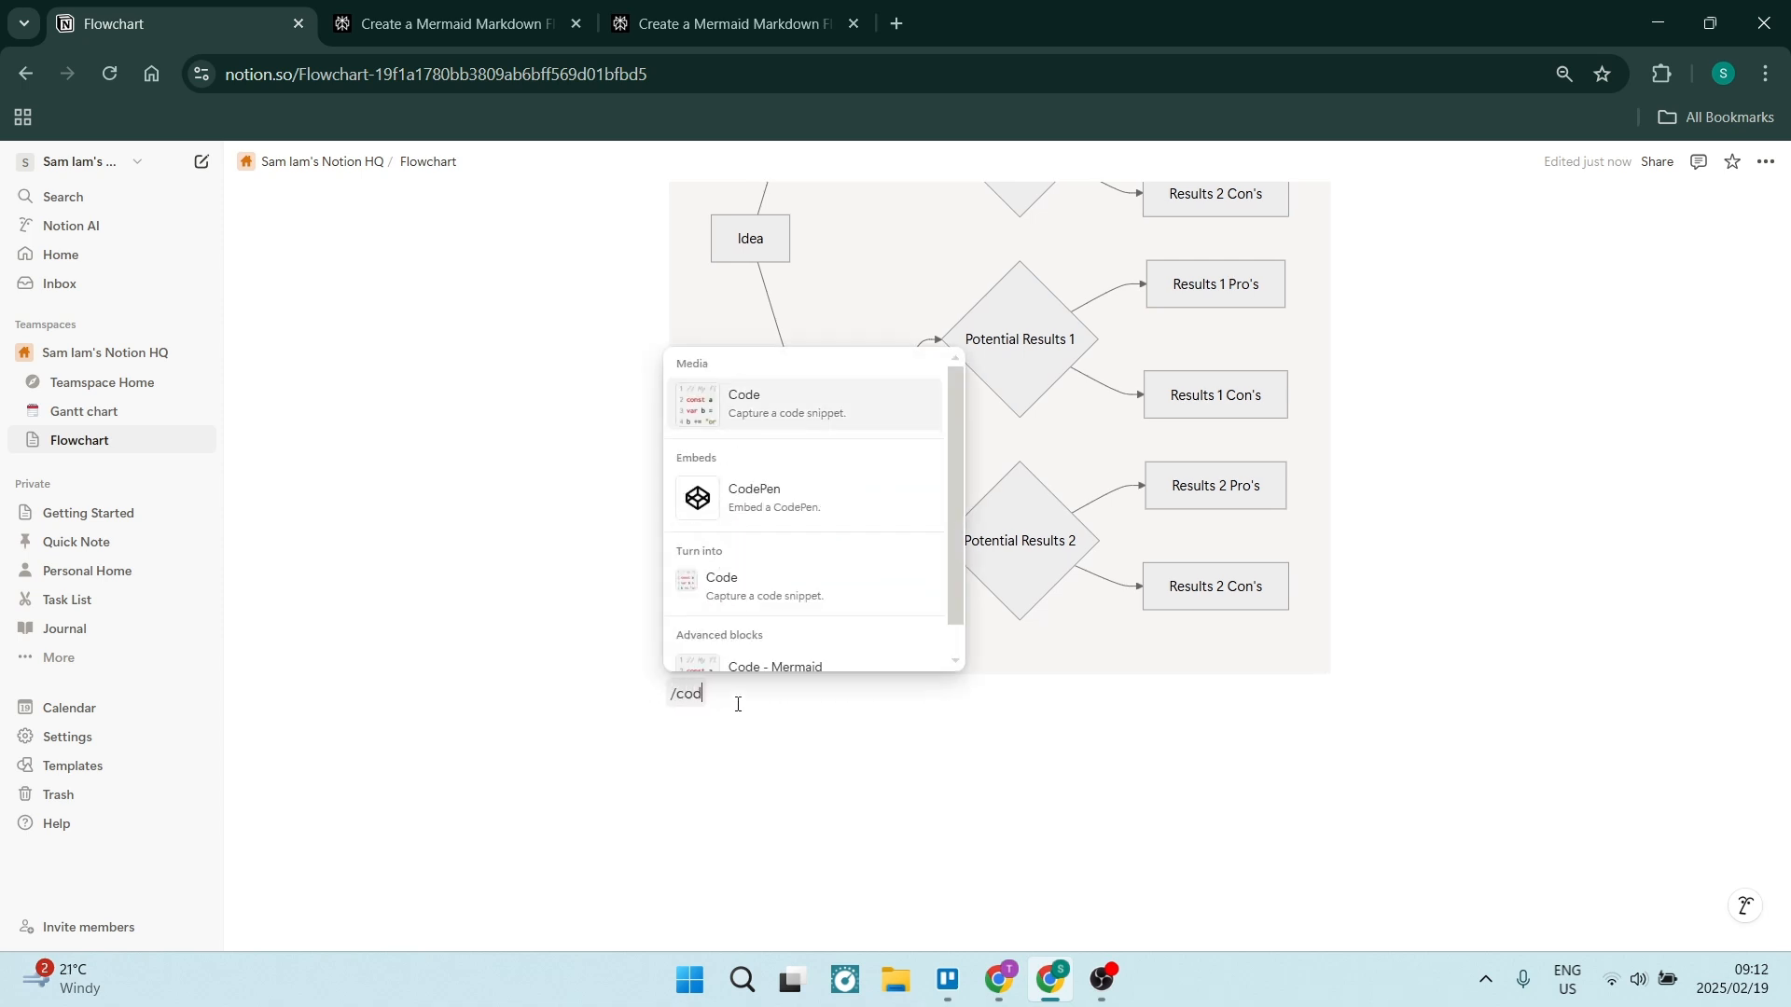
left_click(861, 417)
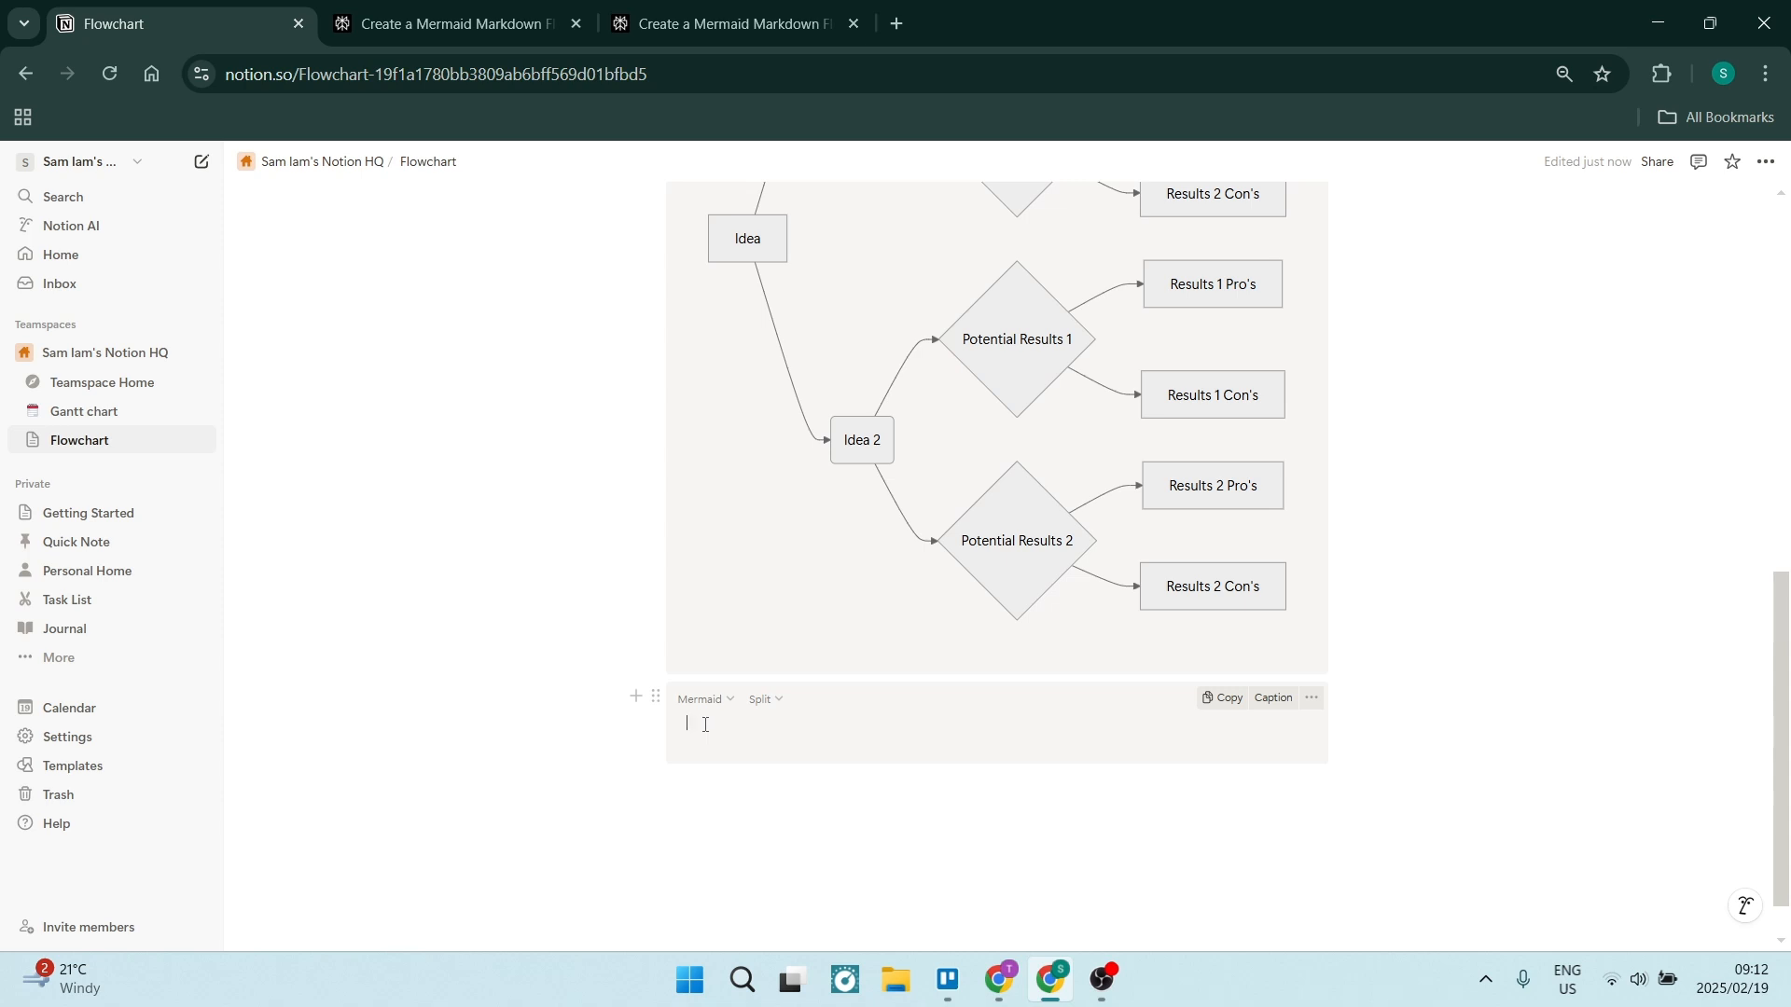
key("ctrl+v")
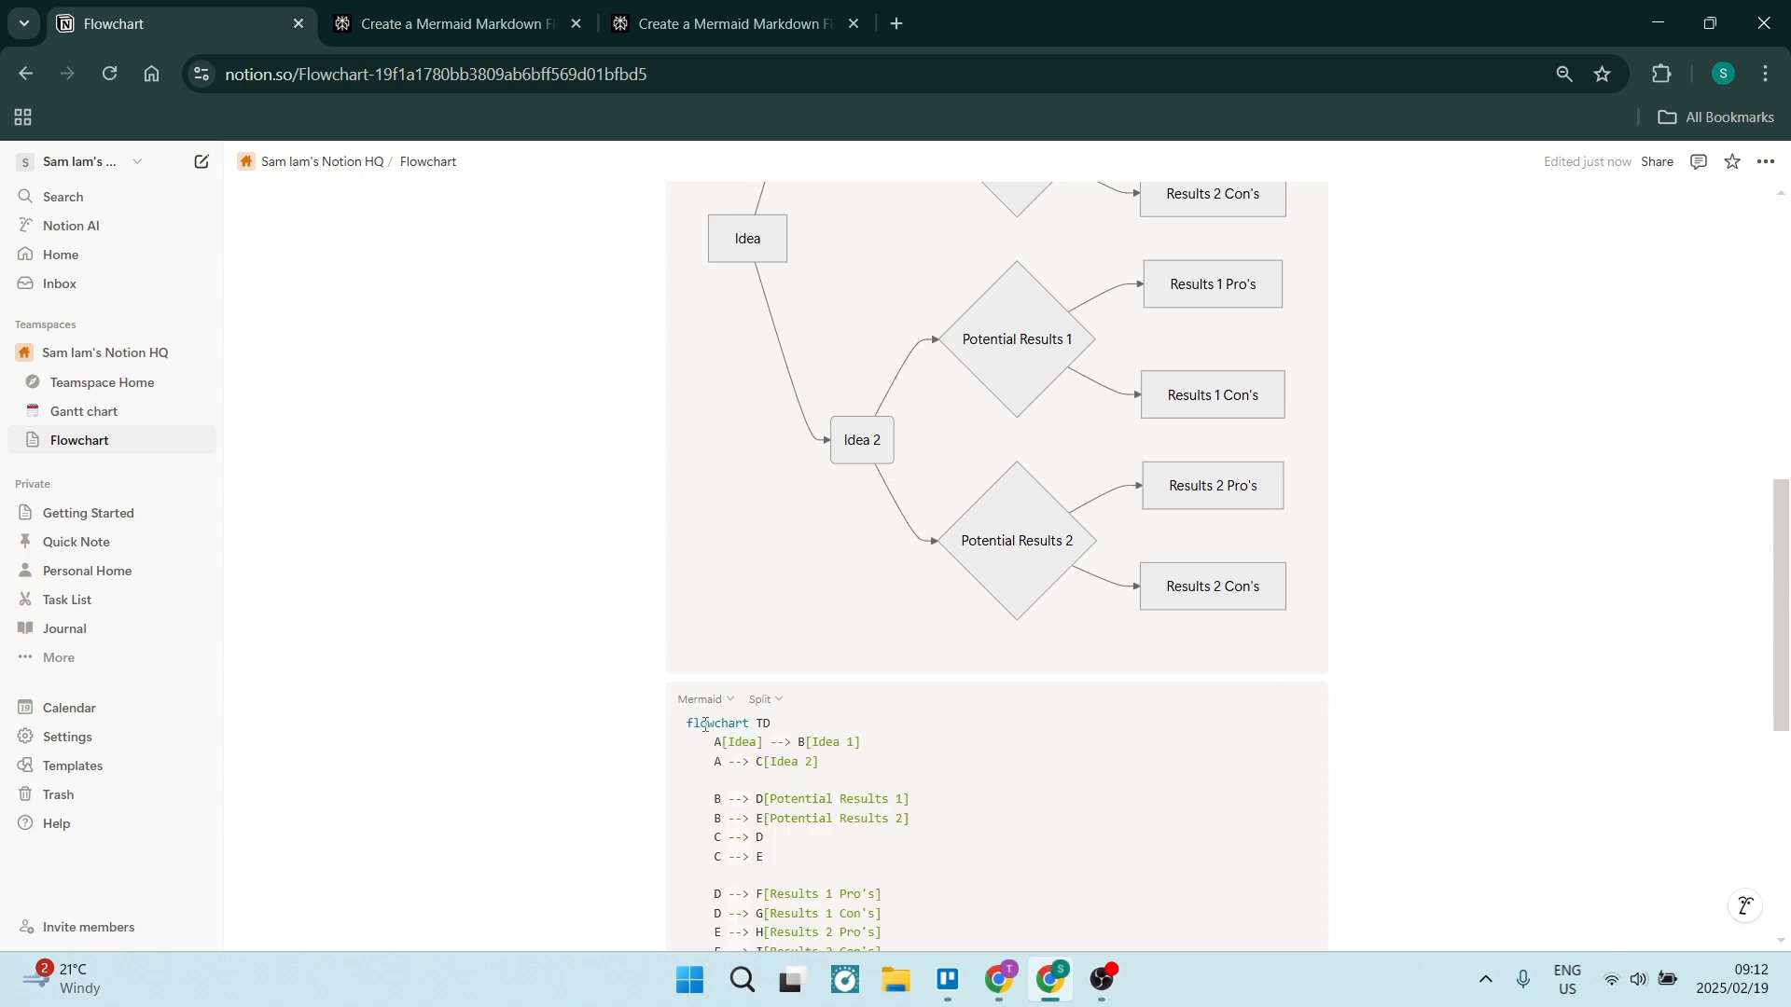
Compare the top-down flowchart in the second block with the left-to-right flowchart above it
scroll(706, 724, "down", 1)
scroll(706, 724, "down", 4)
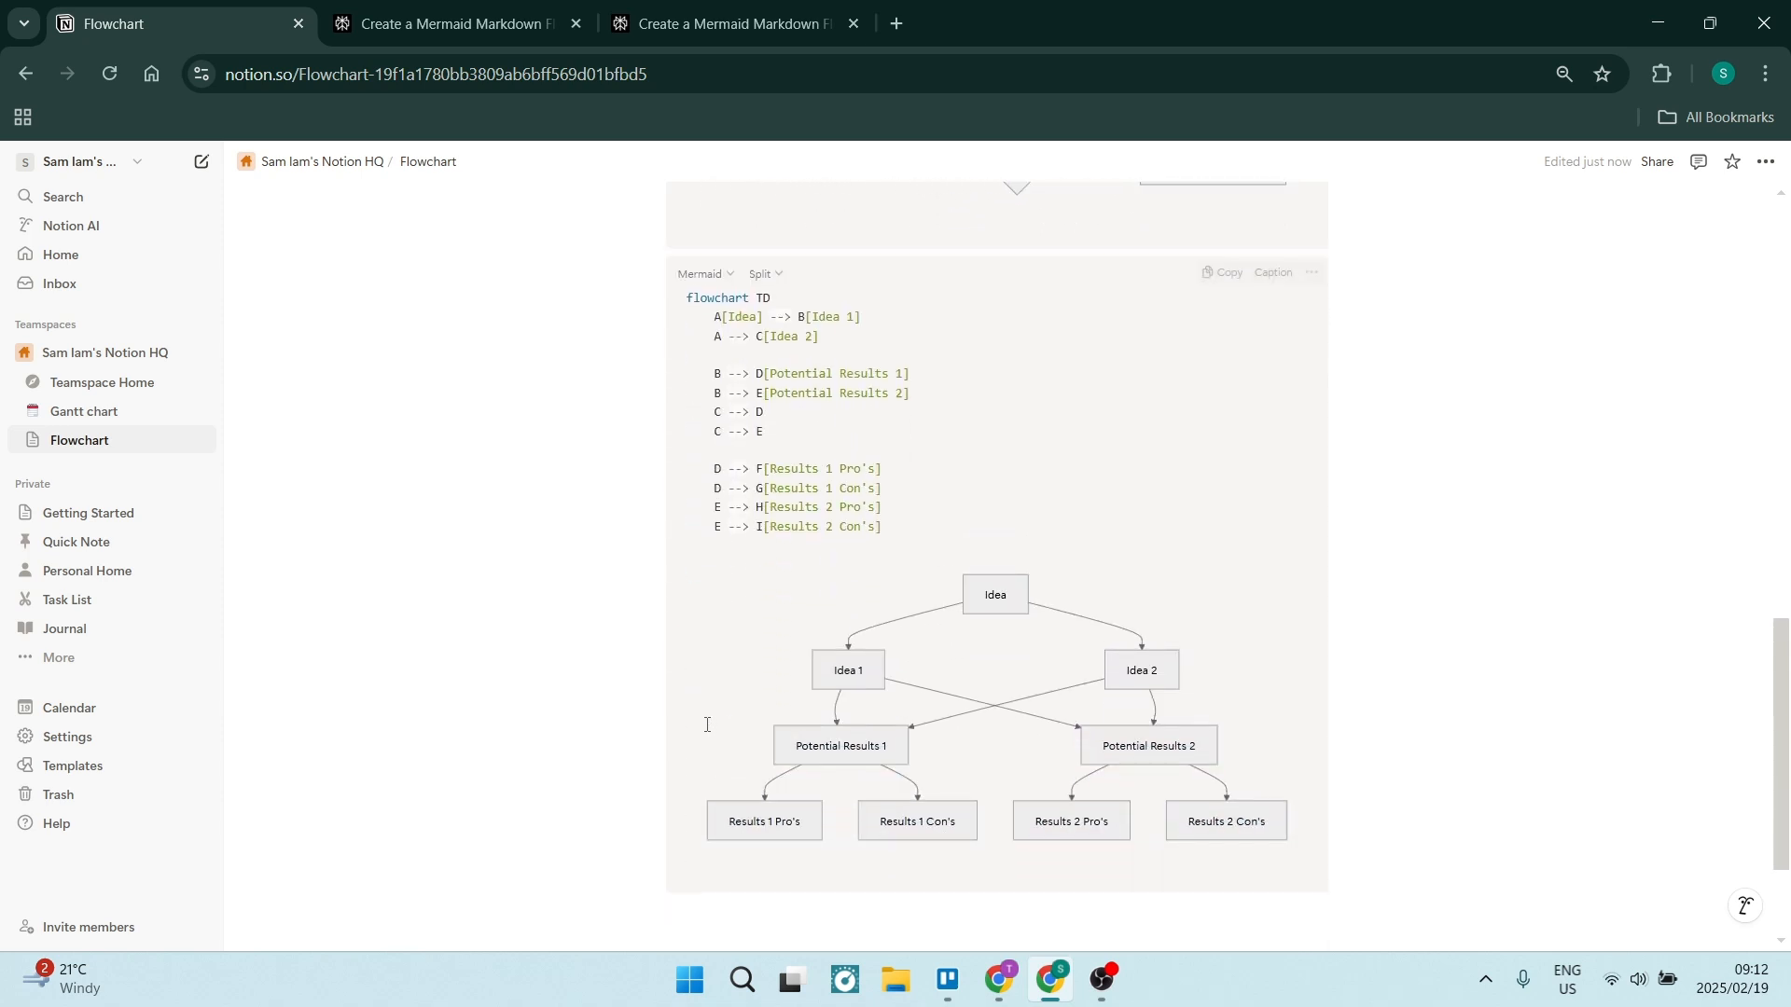
scroll(706, 724, "up", 9)
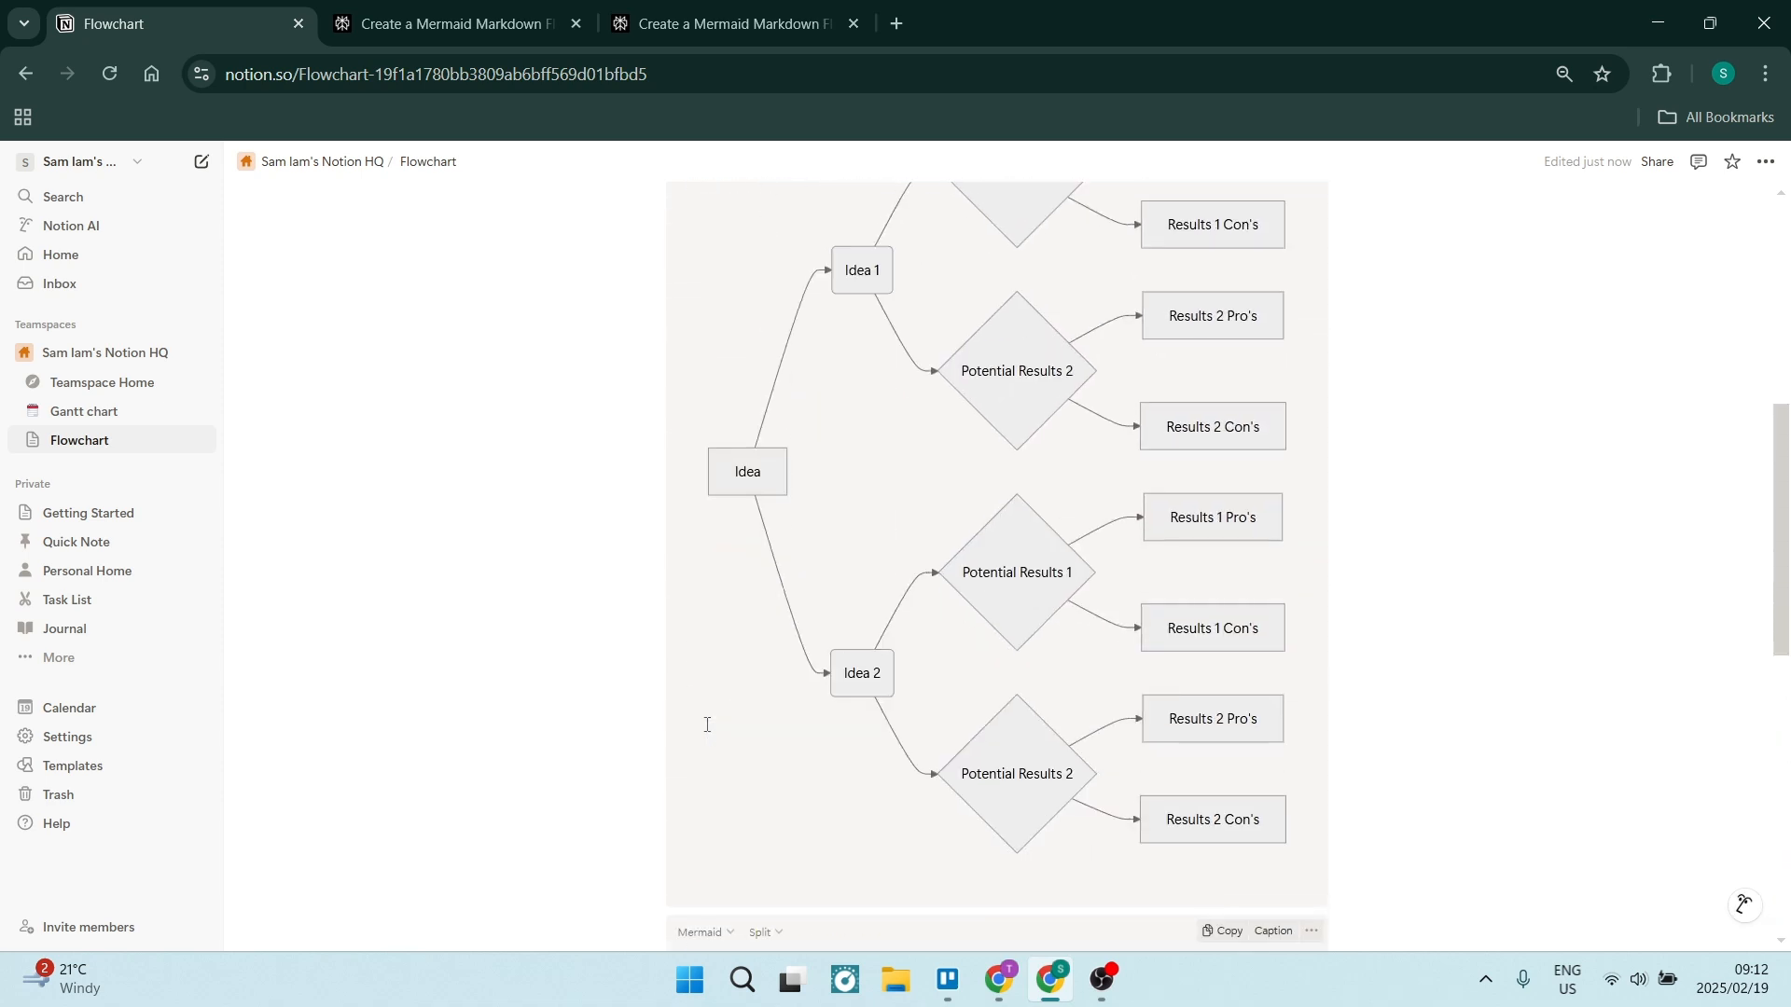
scroll(706, 724, "down", 9)
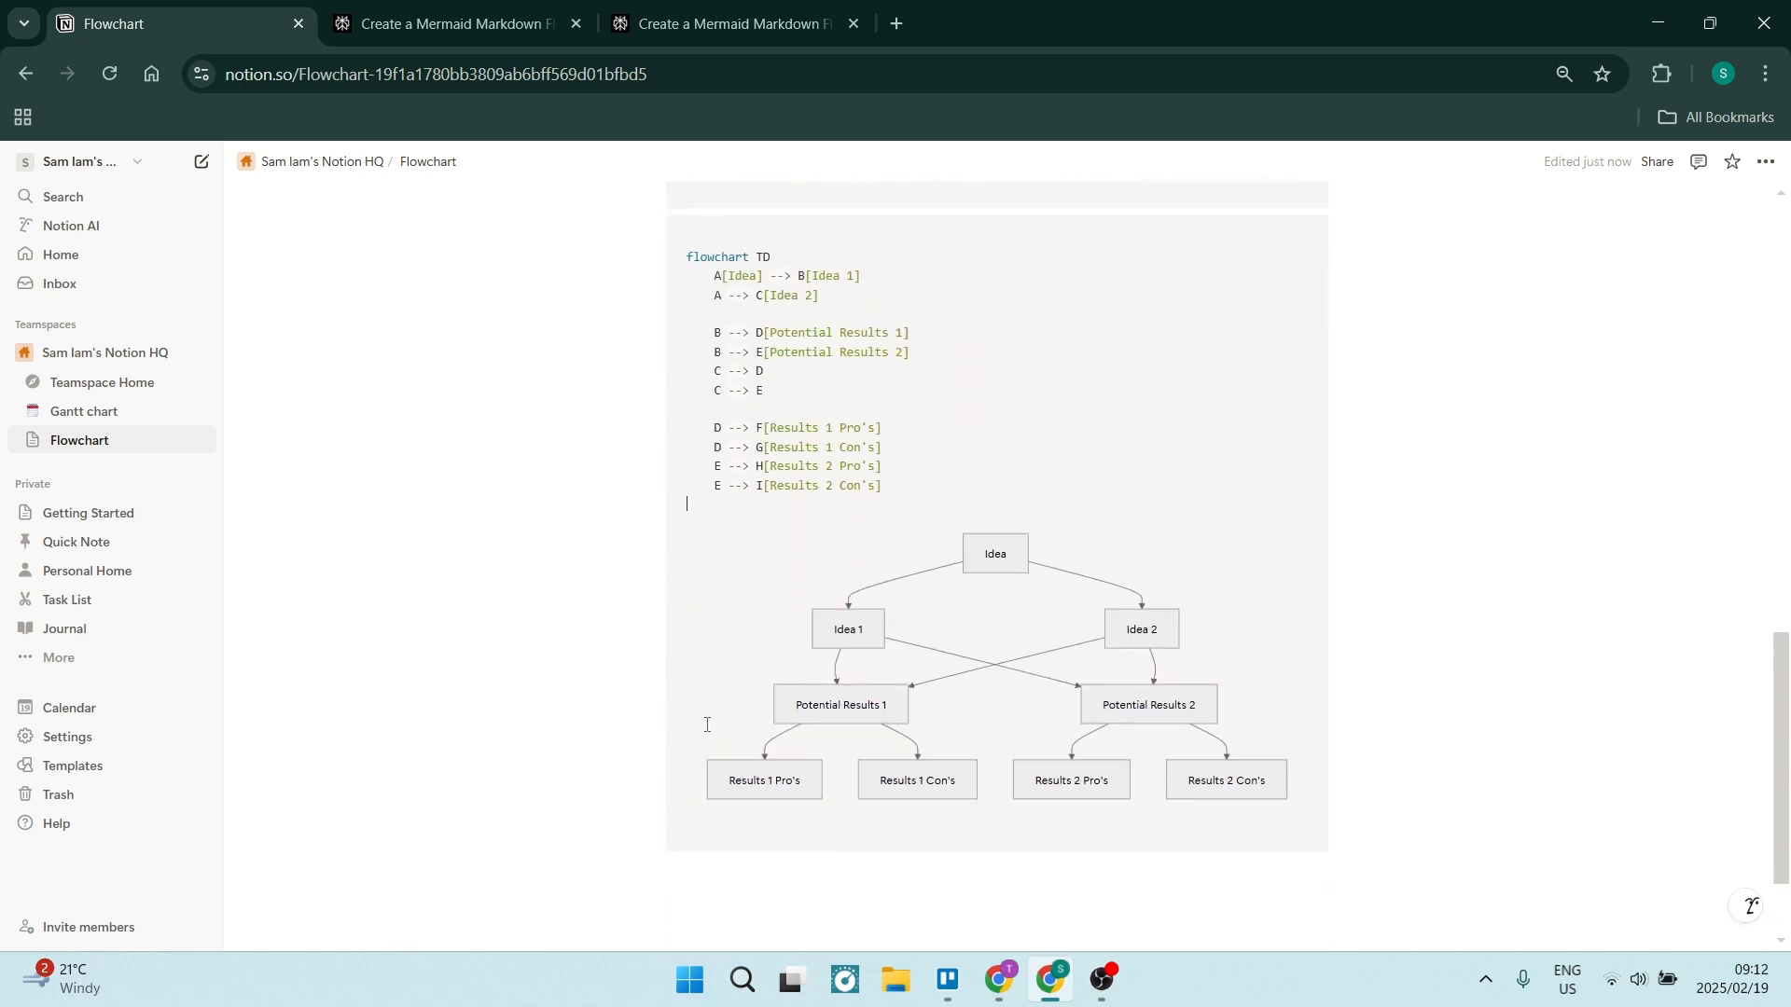
scroll(718, 714, "down", 1)
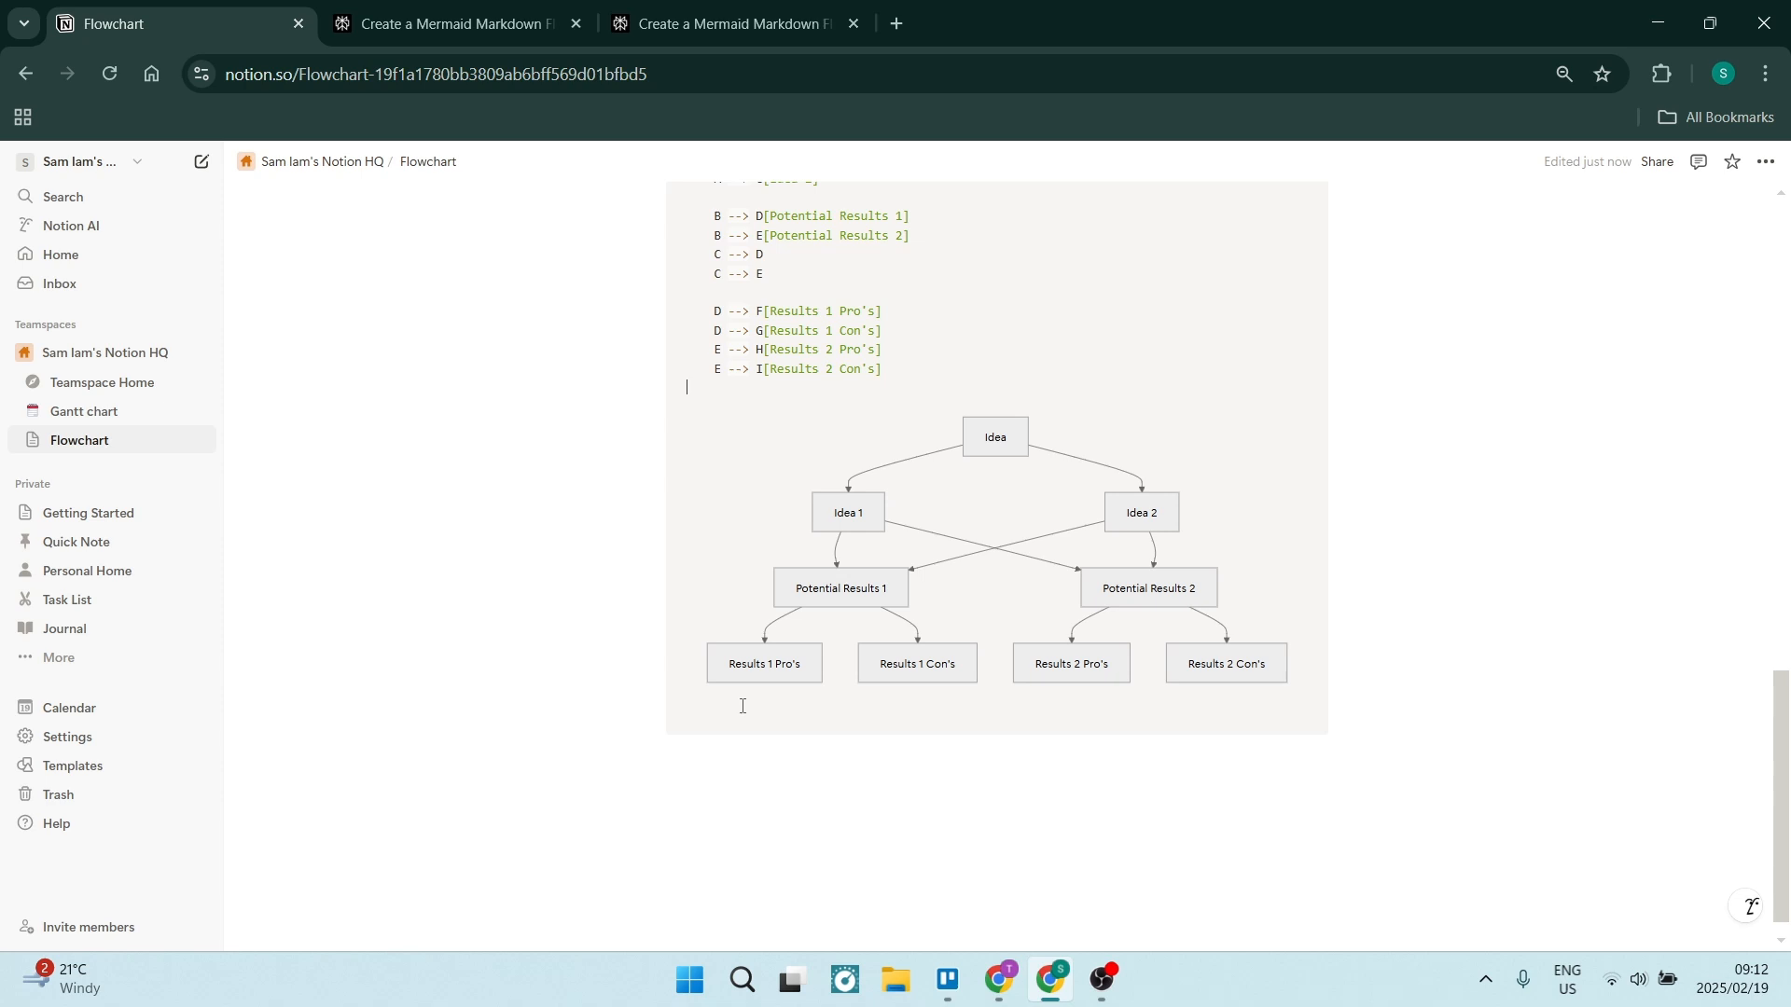
scroll(796, 536, "up", 1)
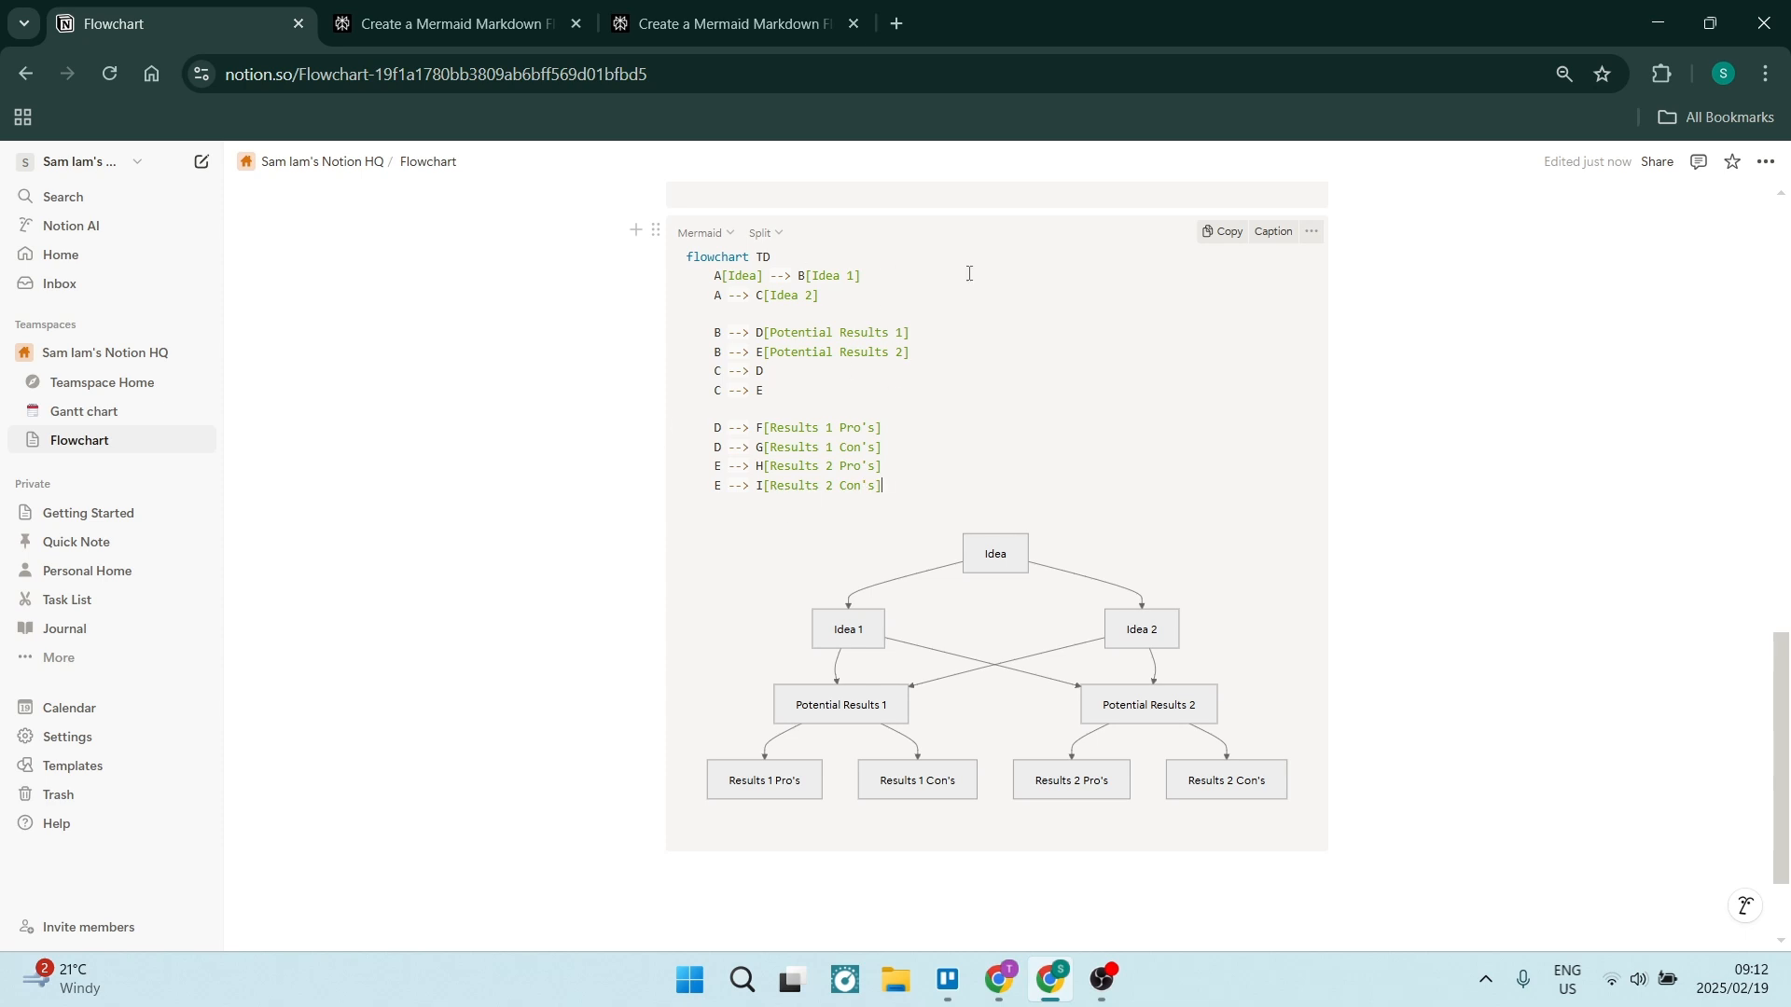
Check the second block's Code, Preview and Split display options, and review its code alongside the rendered flowchart
scroll(716, 505, "up", 2)
key("ctrl+plus")
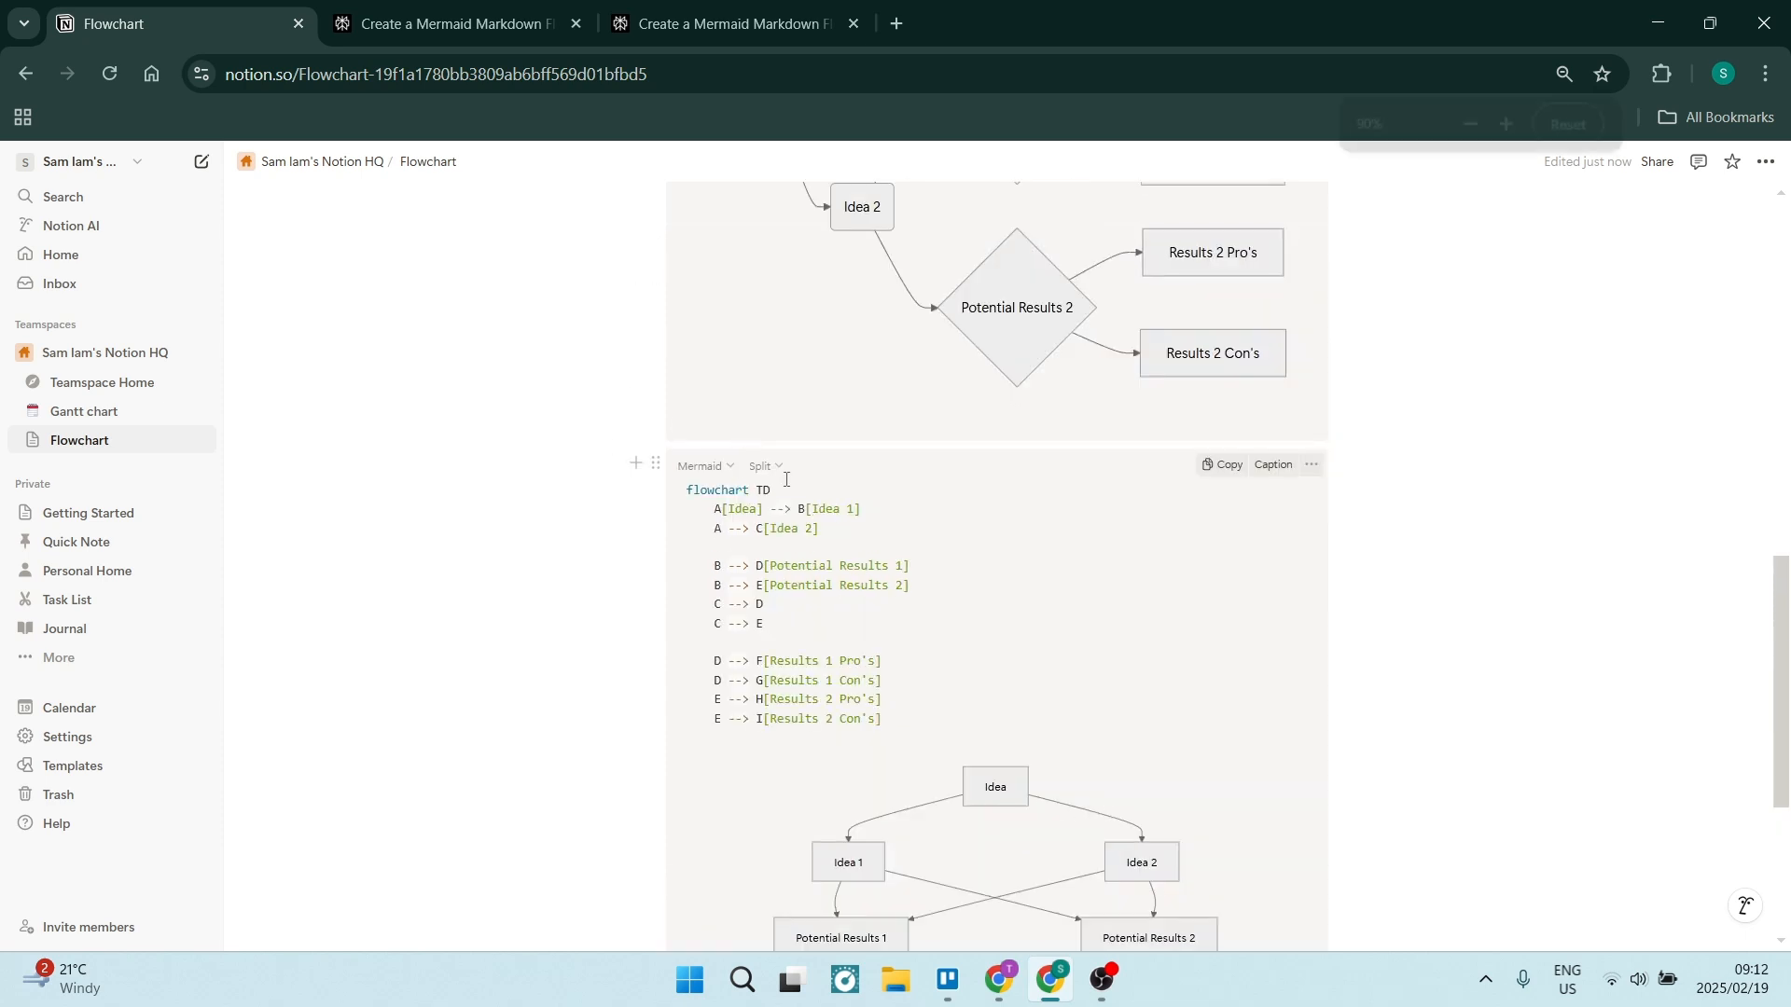
key("ctrl+plus")
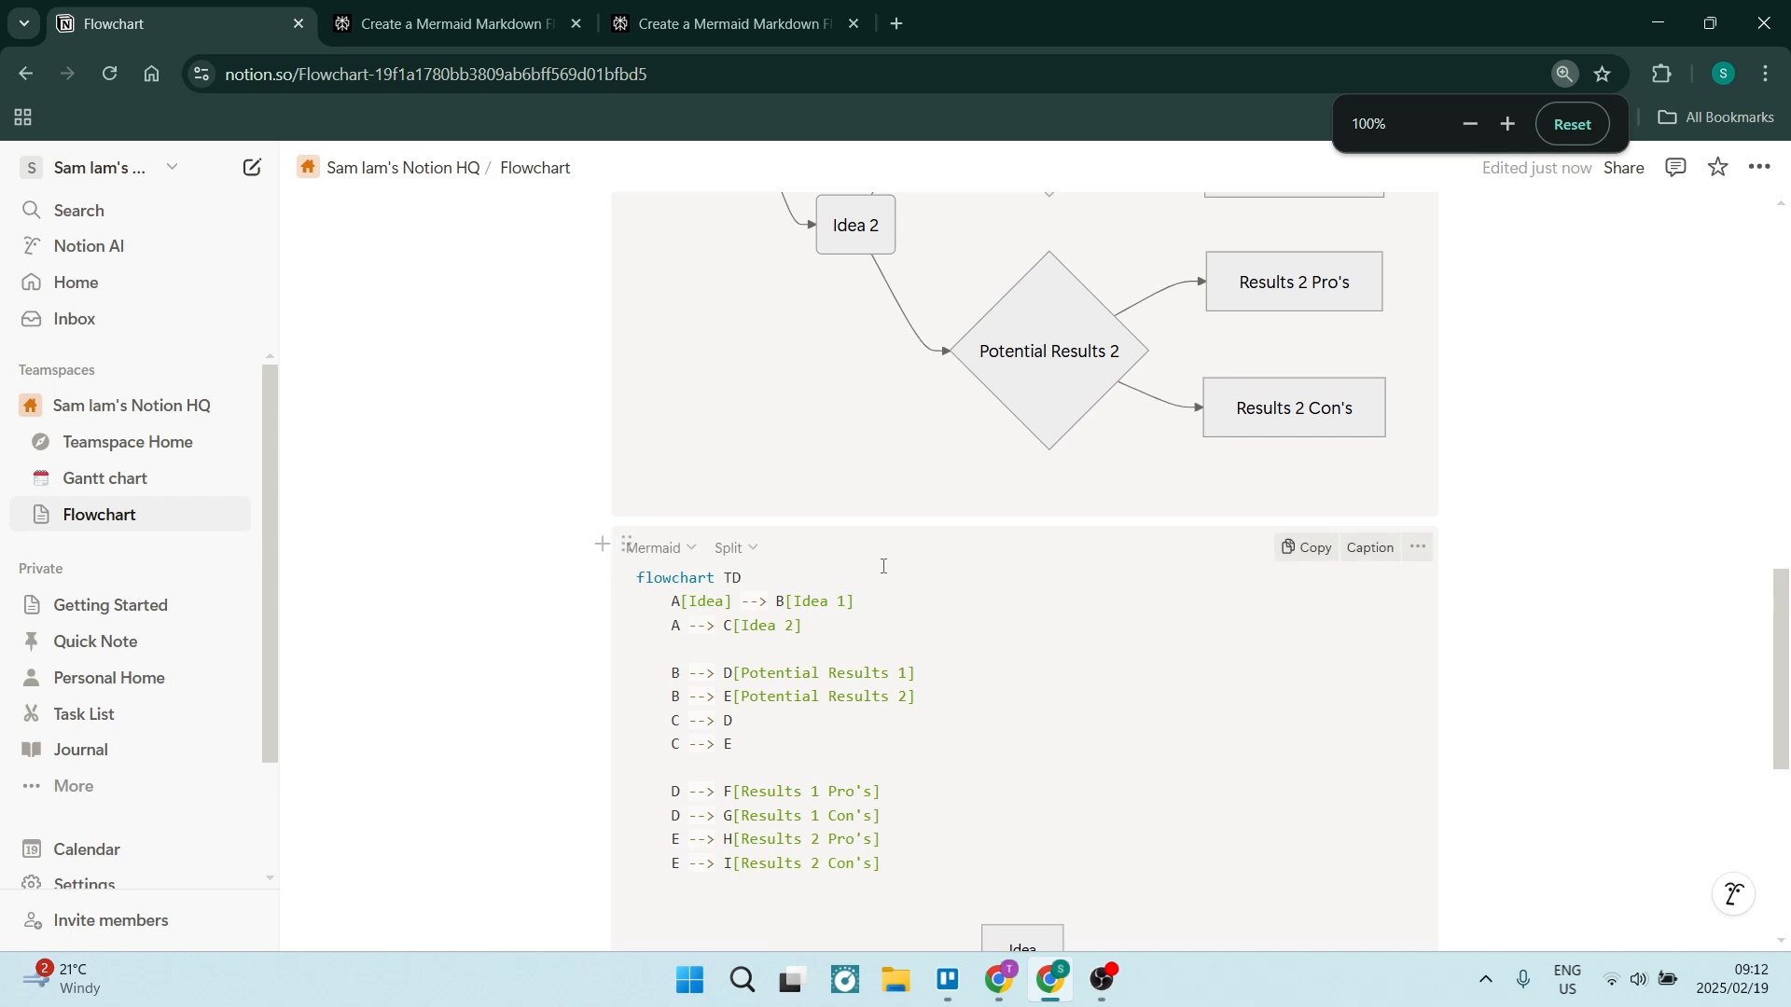
left_click(741, 549)
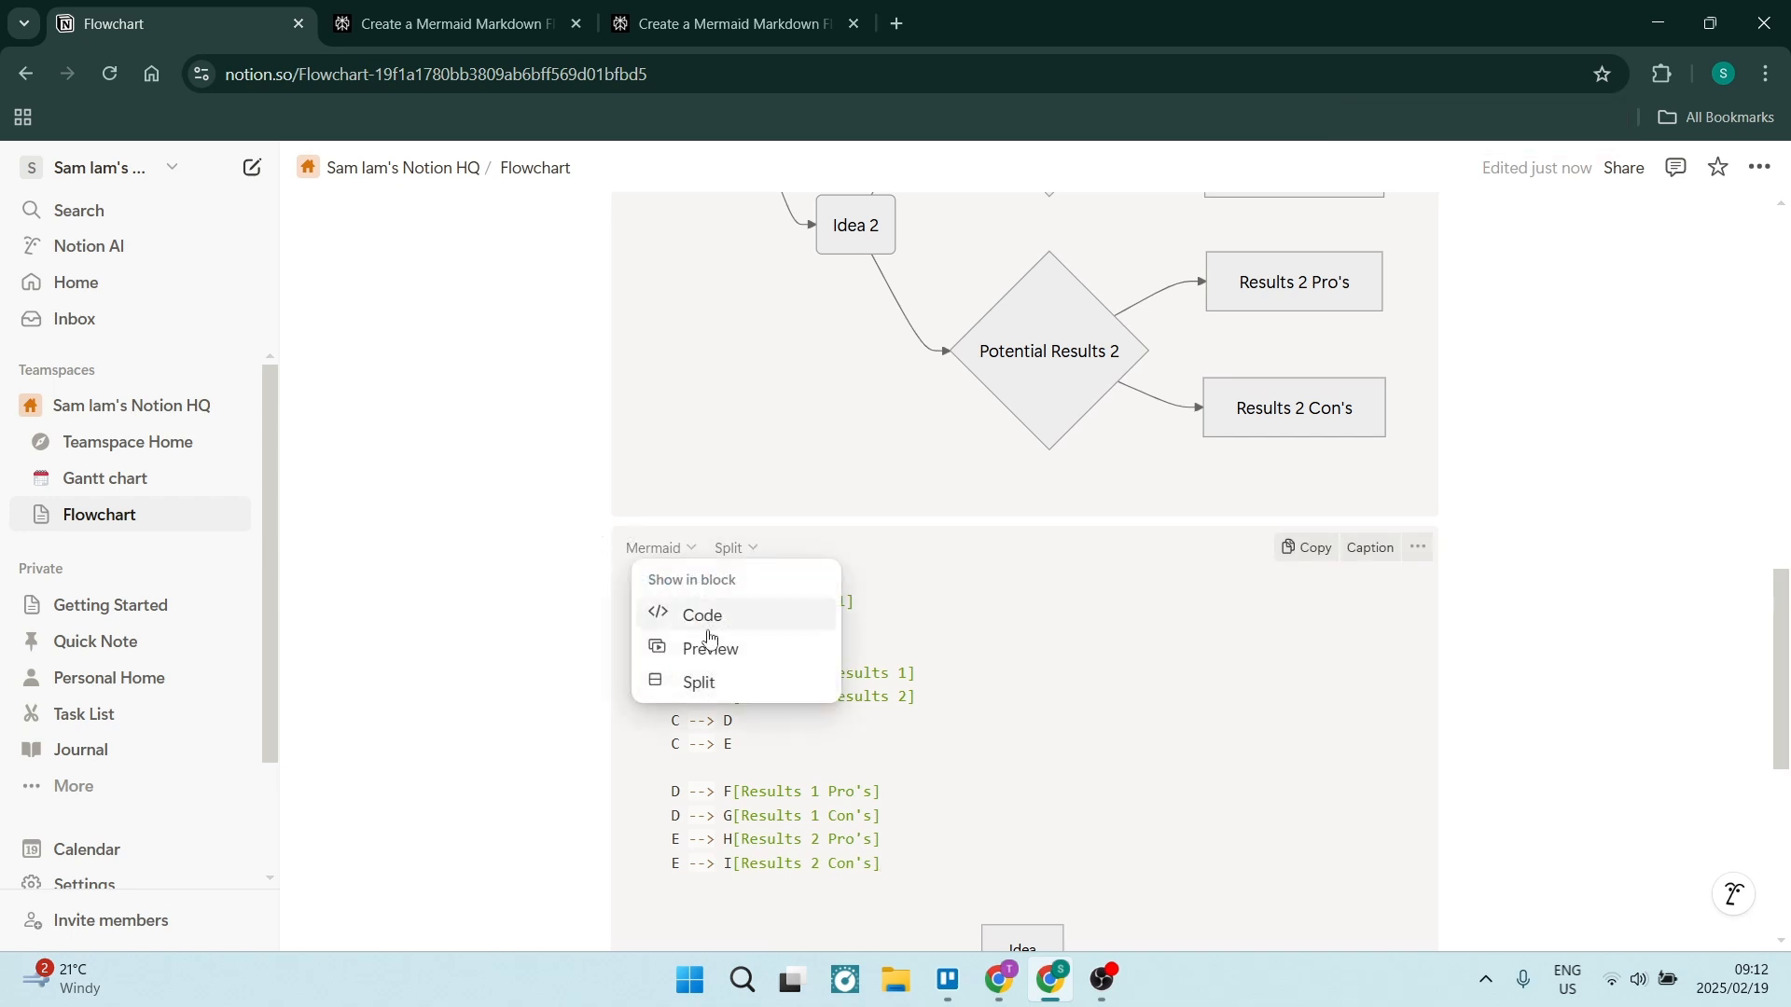
left_click(760, 560)
scroll(760, 559, "down", 3)
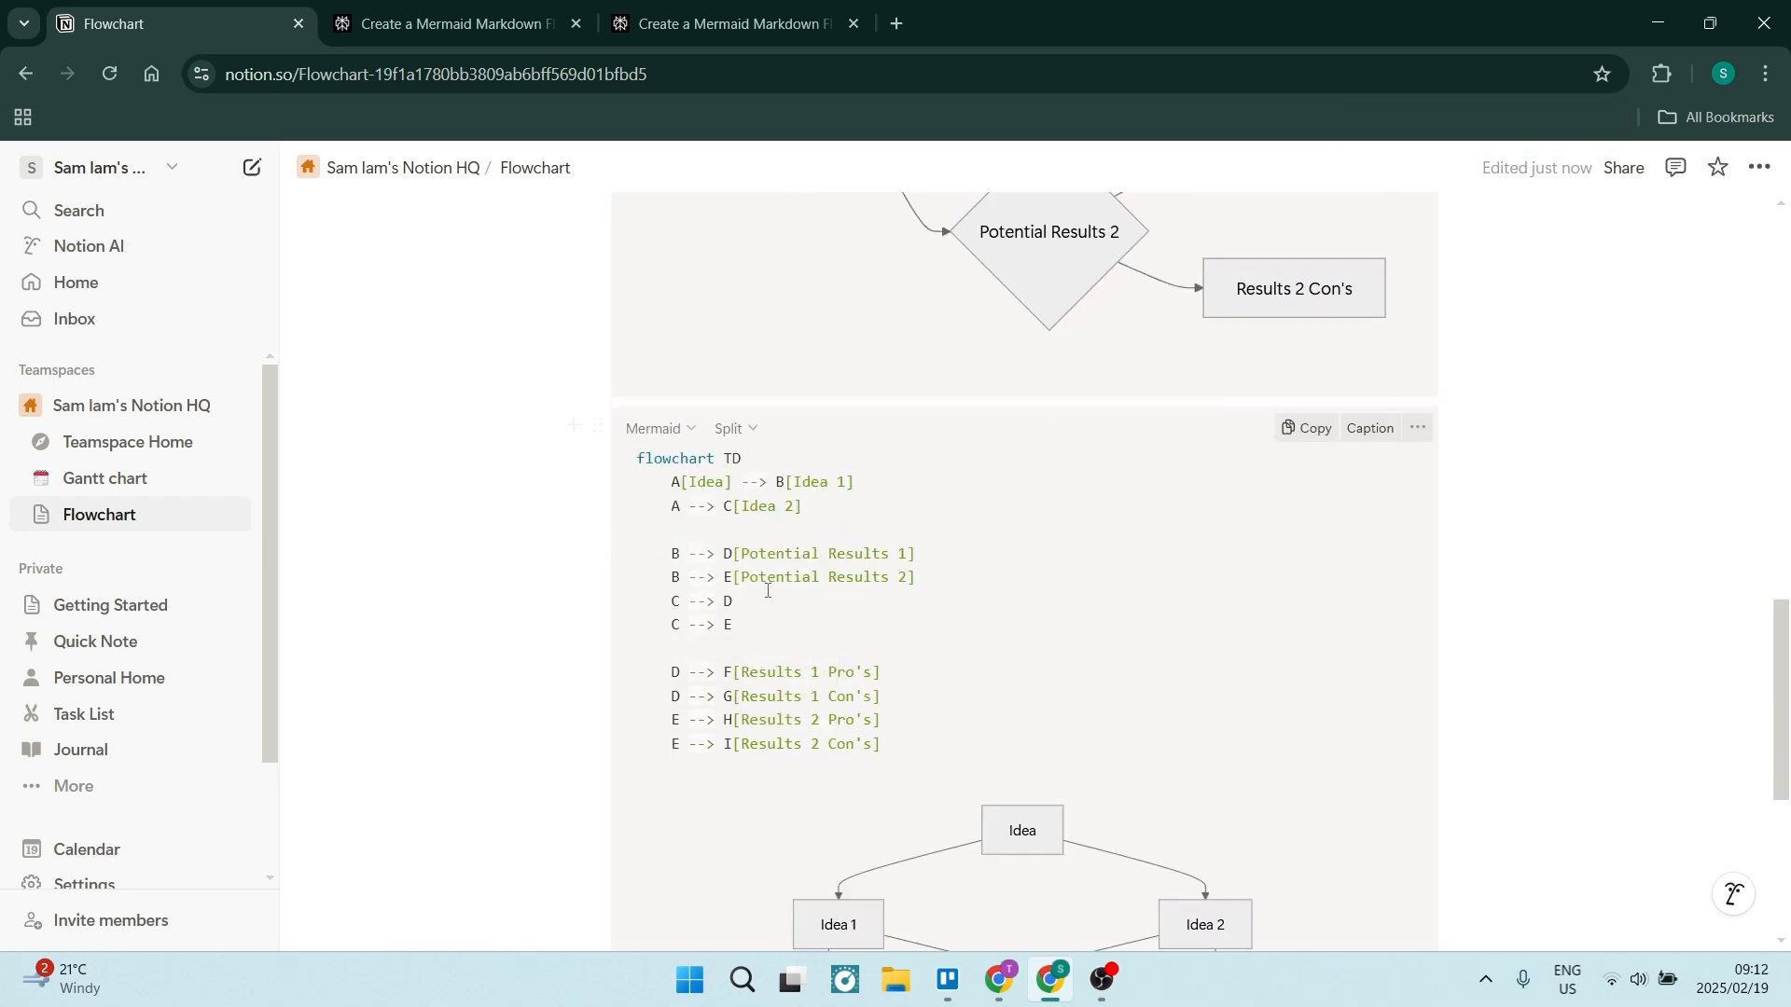
scroll(851, 536, "down", 5)
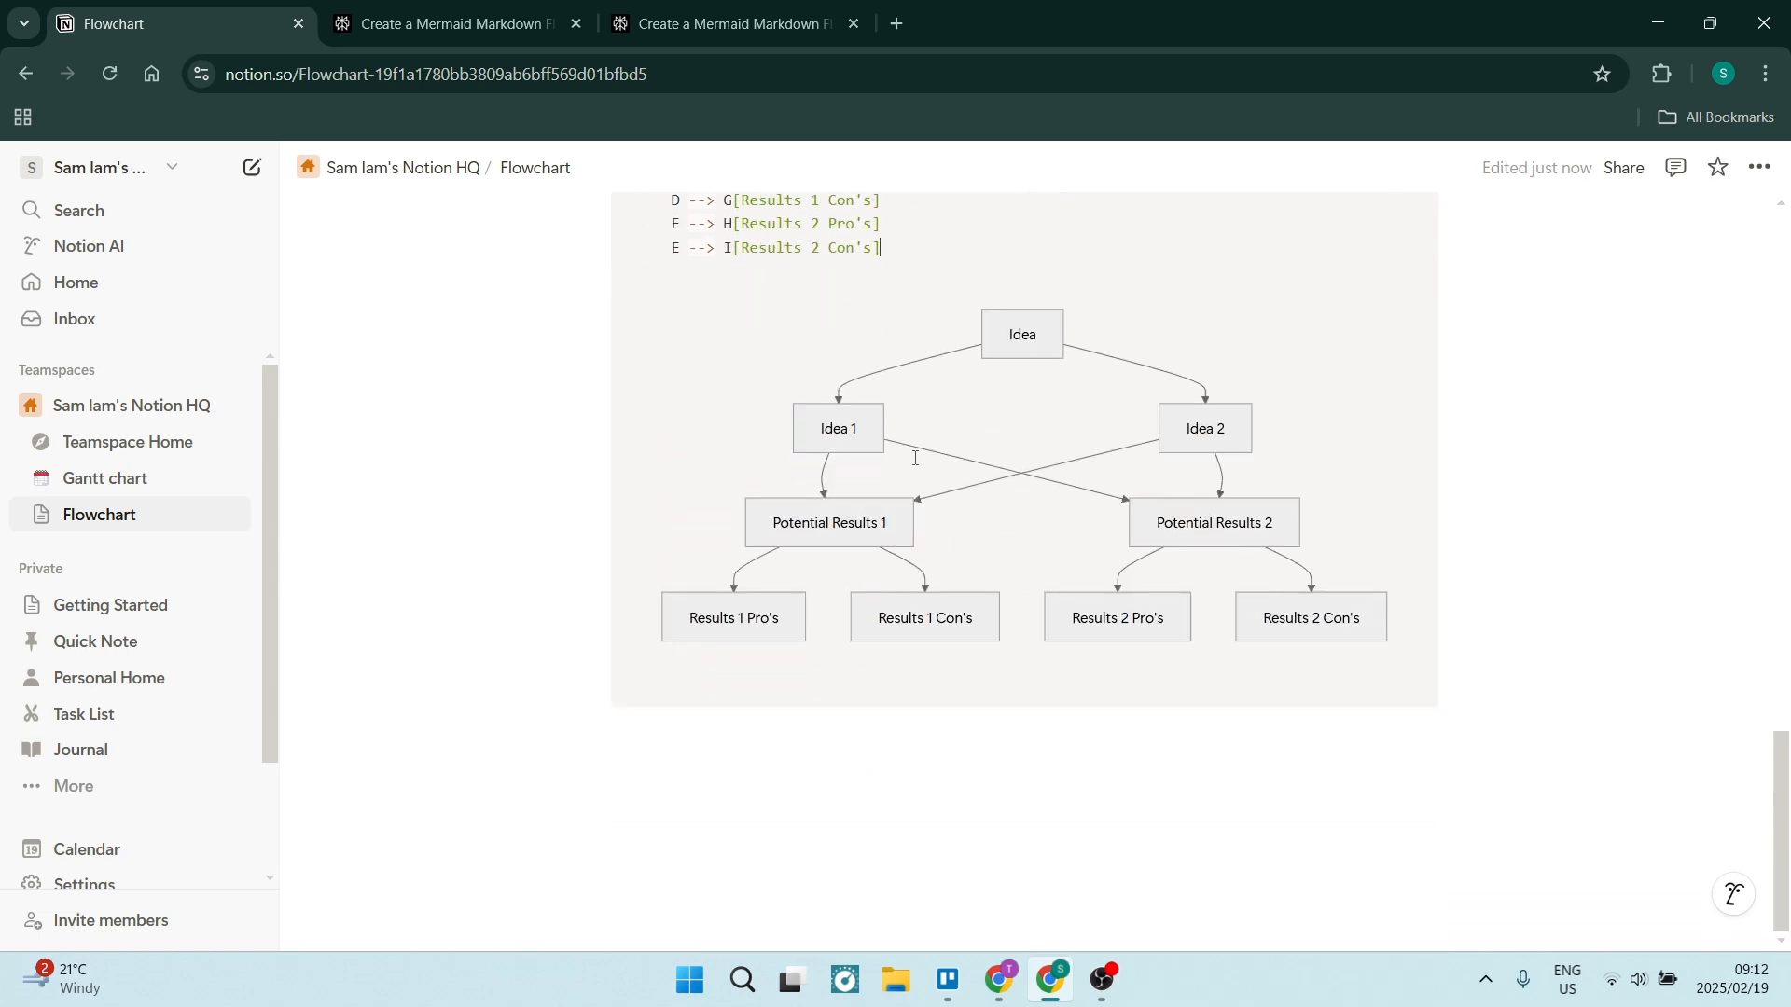
scroll(851, 535, "up", 6)
scroll(1116, 668, "down", 3)
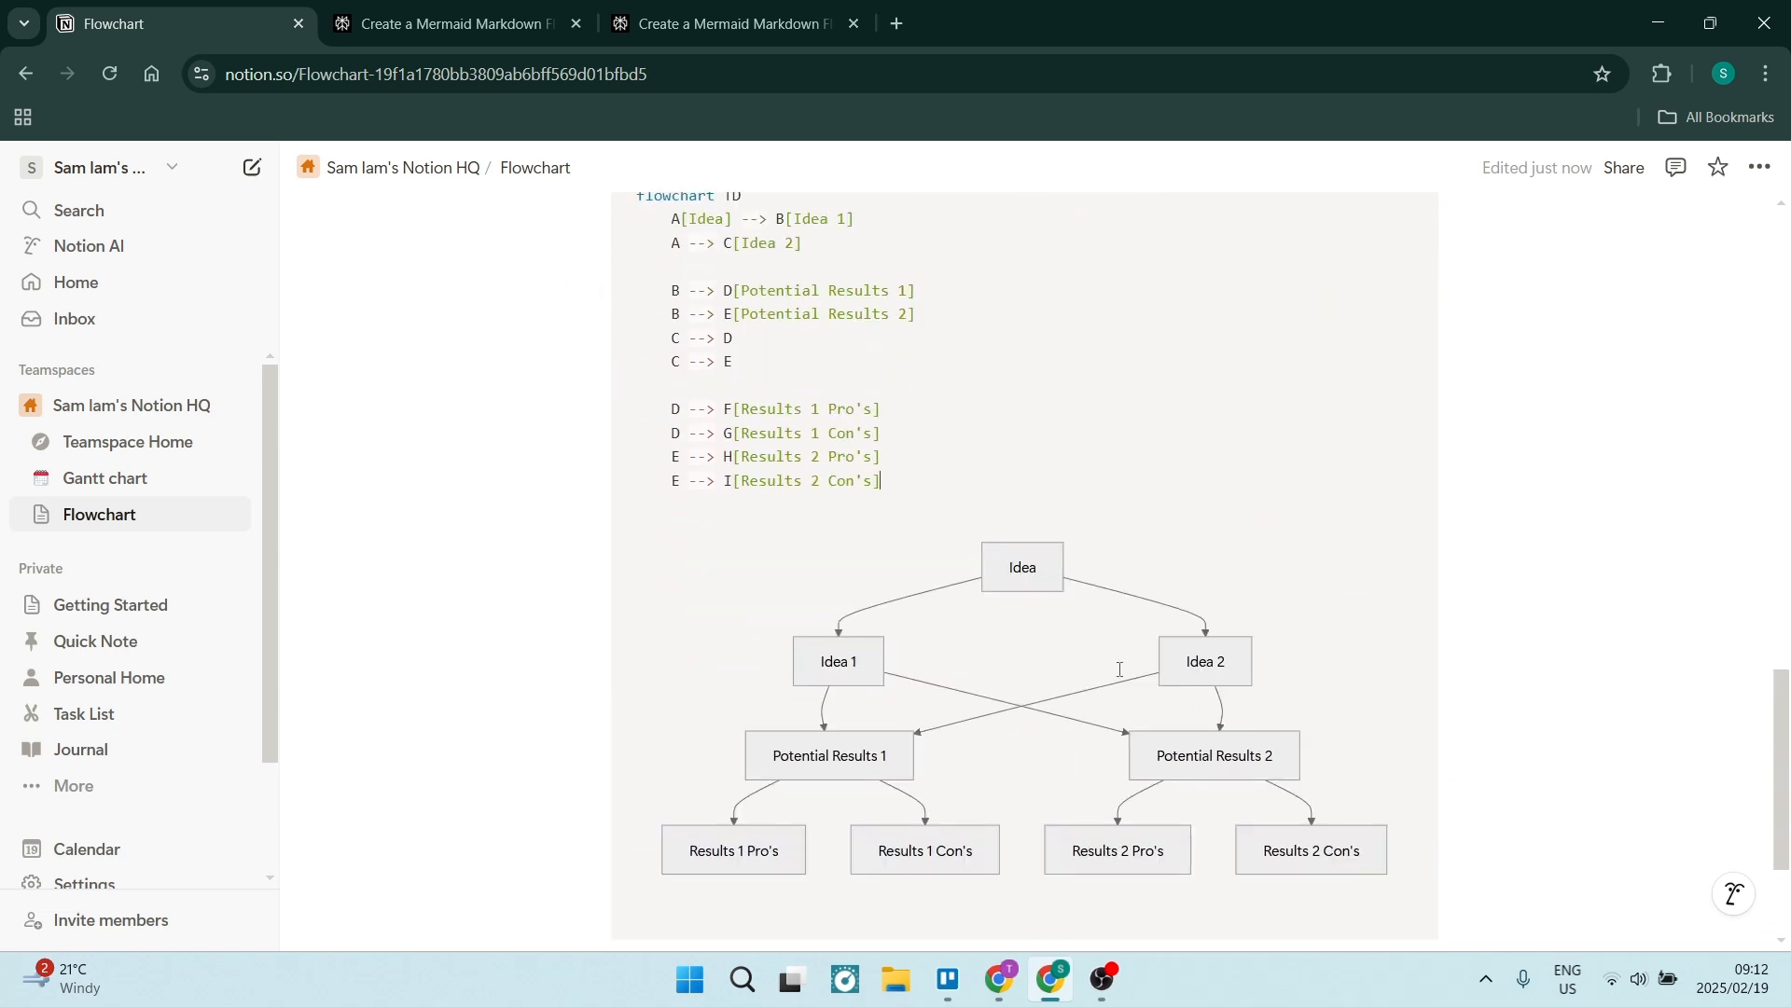